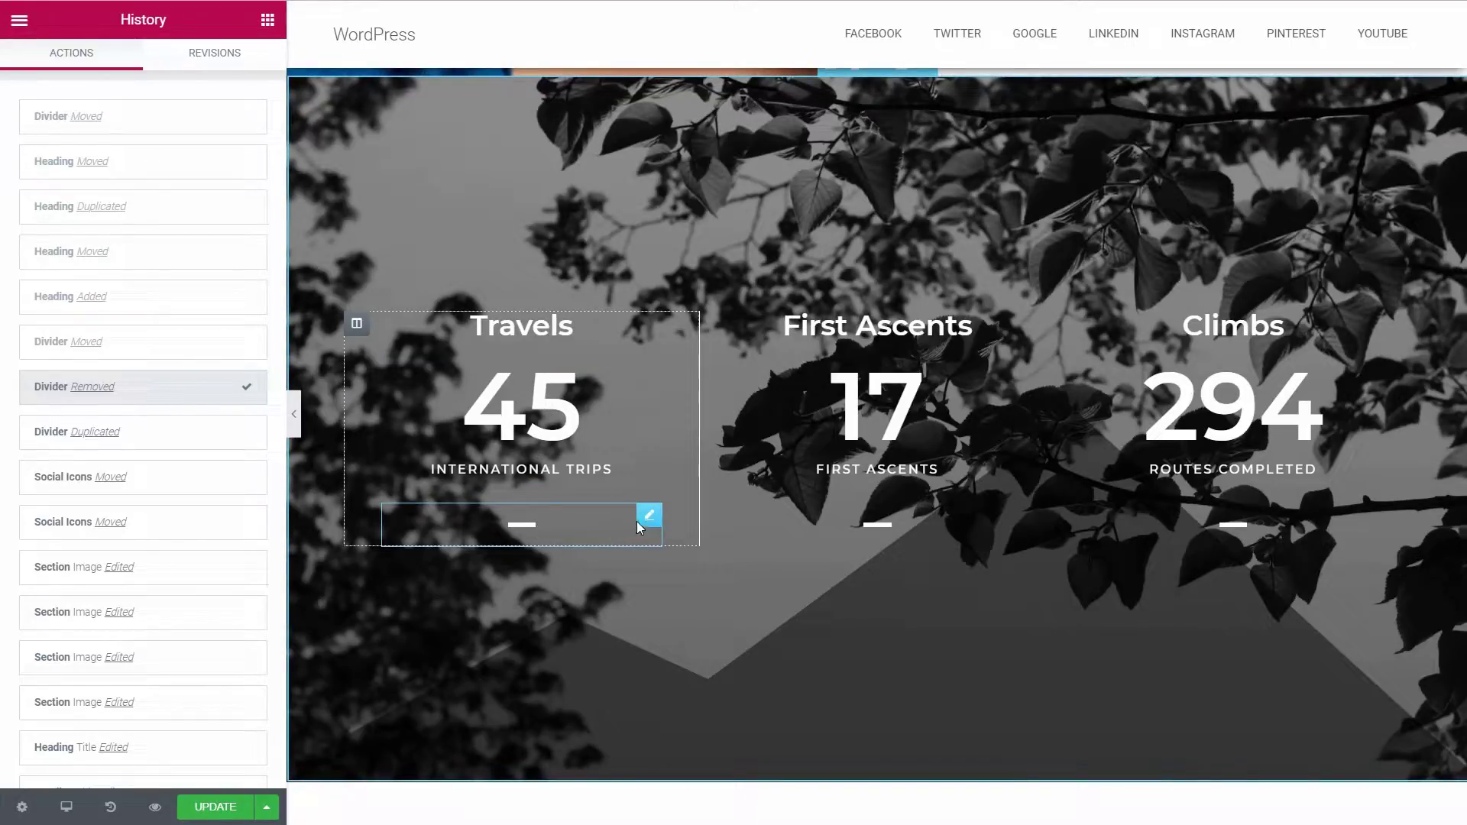
- Move the Travels and First Ascents dividers above their counters, then add a Heading to Travels
left_click_drag(647, 486, 638, 365)
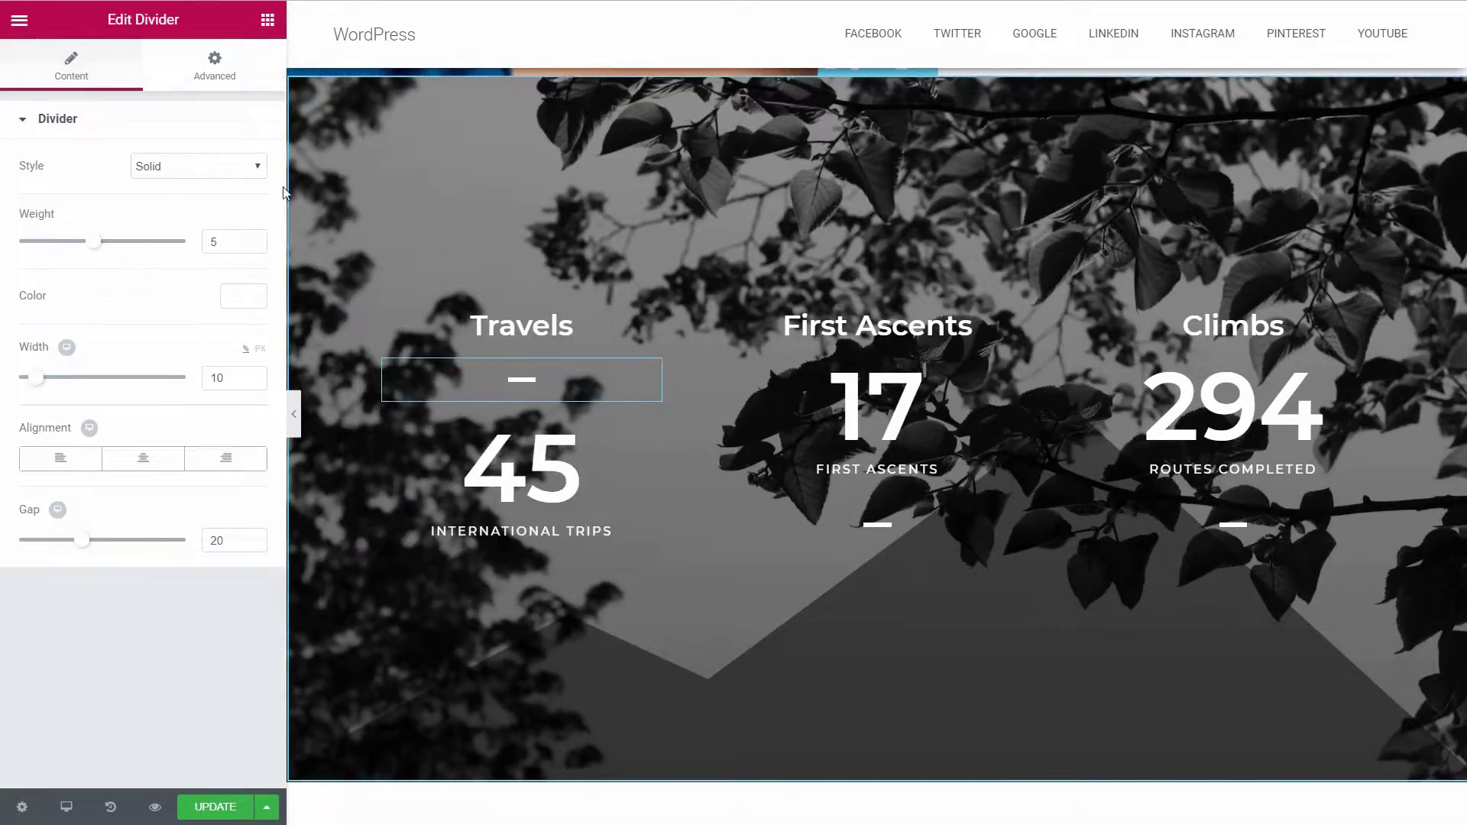
left_click_drag(997, 521, 982, 374)
left_click(267, 21)
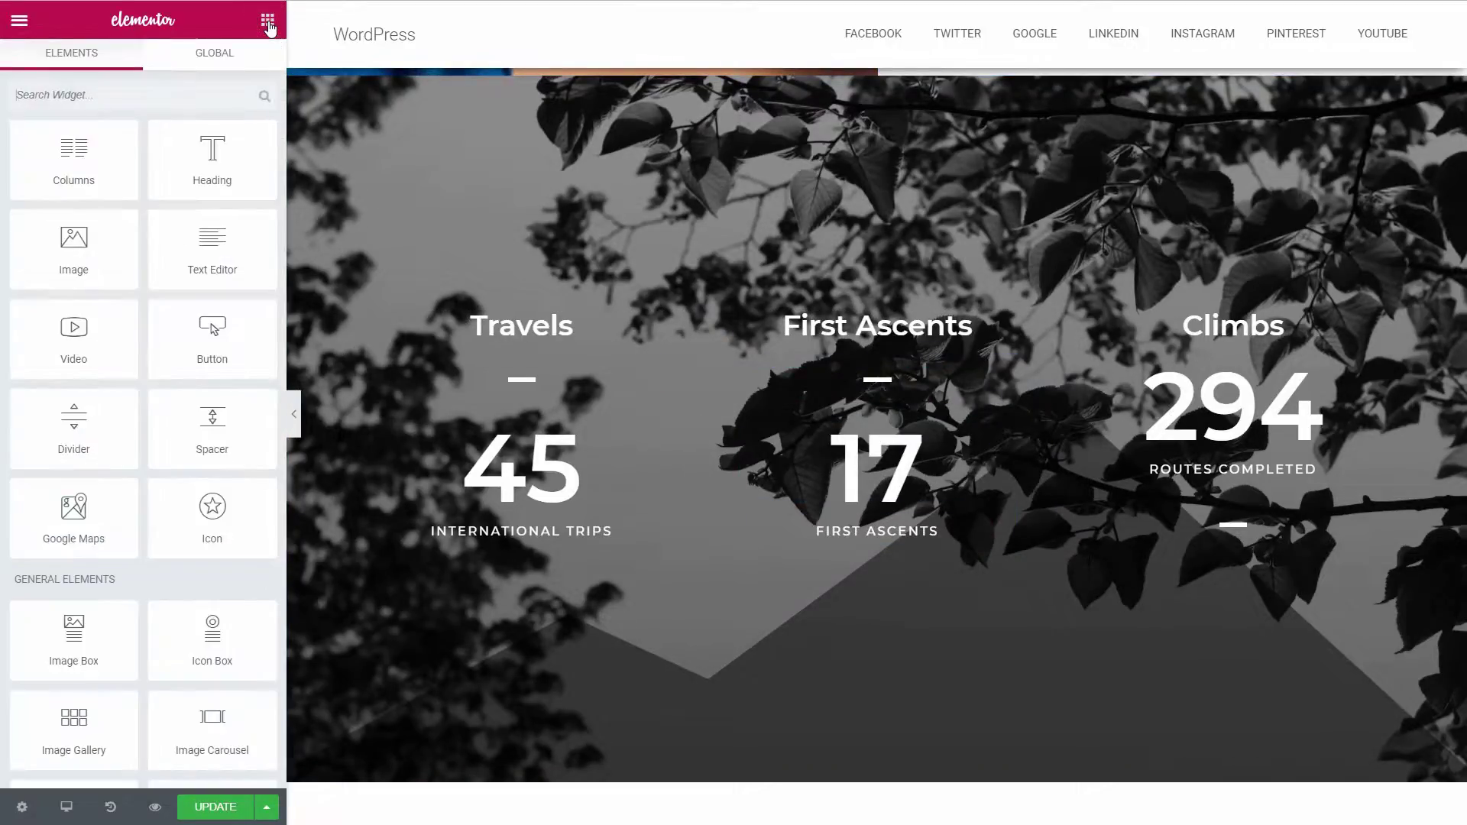
left_click_drag(212, 180, 547, 409)
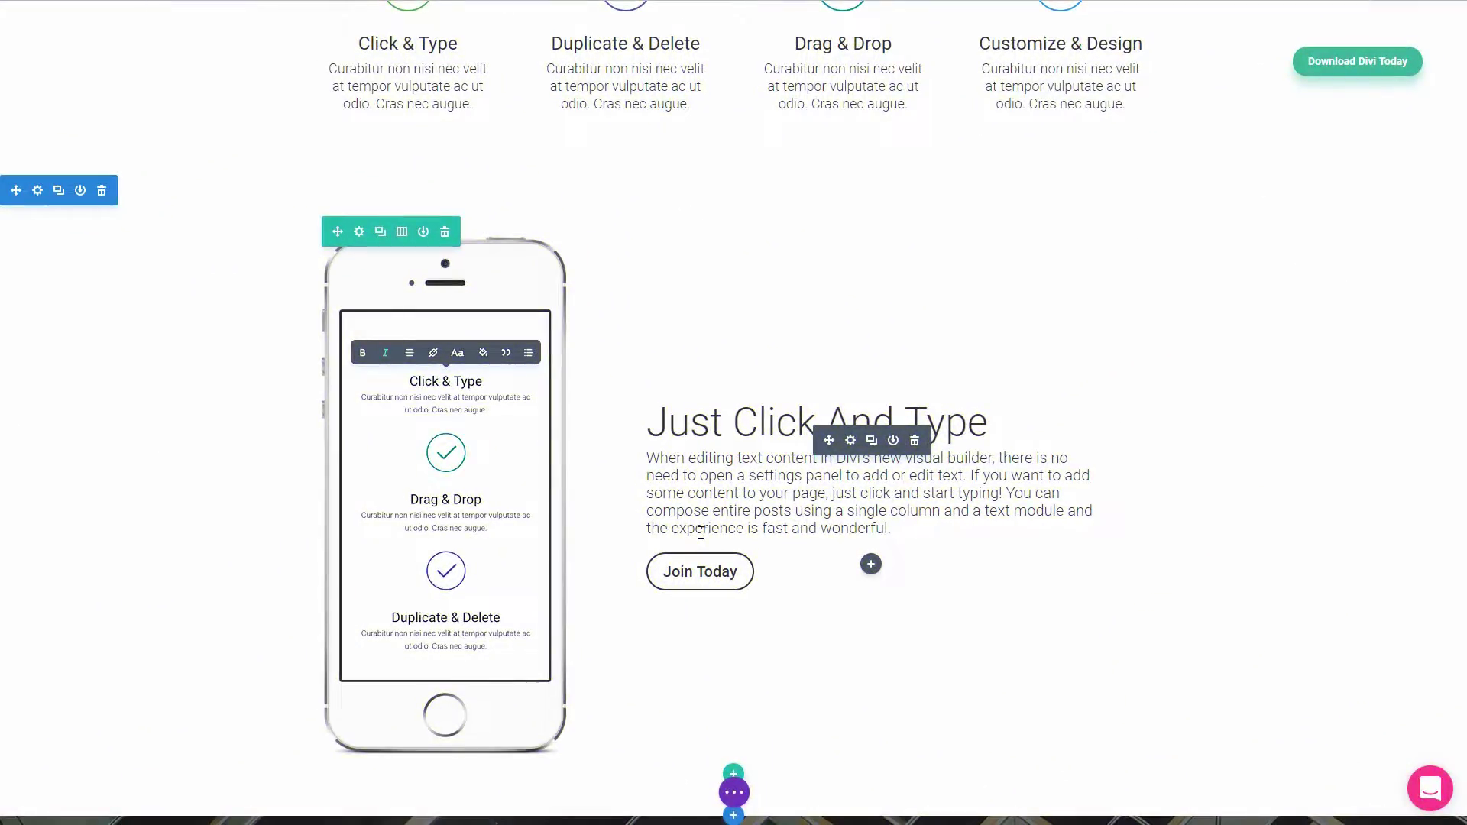
- Browse Divi's Insert Module list and close it without adding anything
left_click(871, 565)
scroll(861, 485, "down", 6)
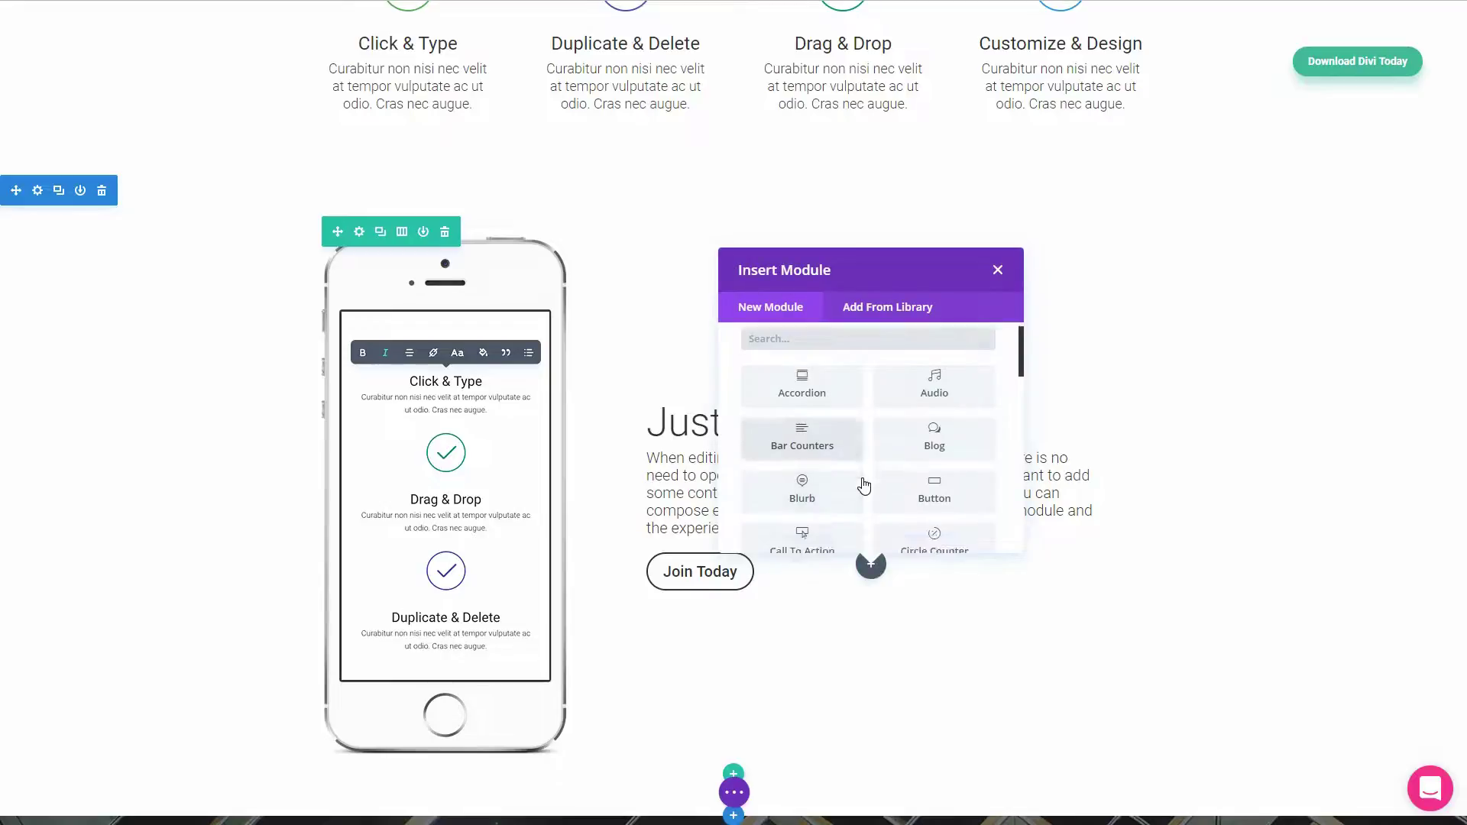
scroll(917, 413, "up", 6)
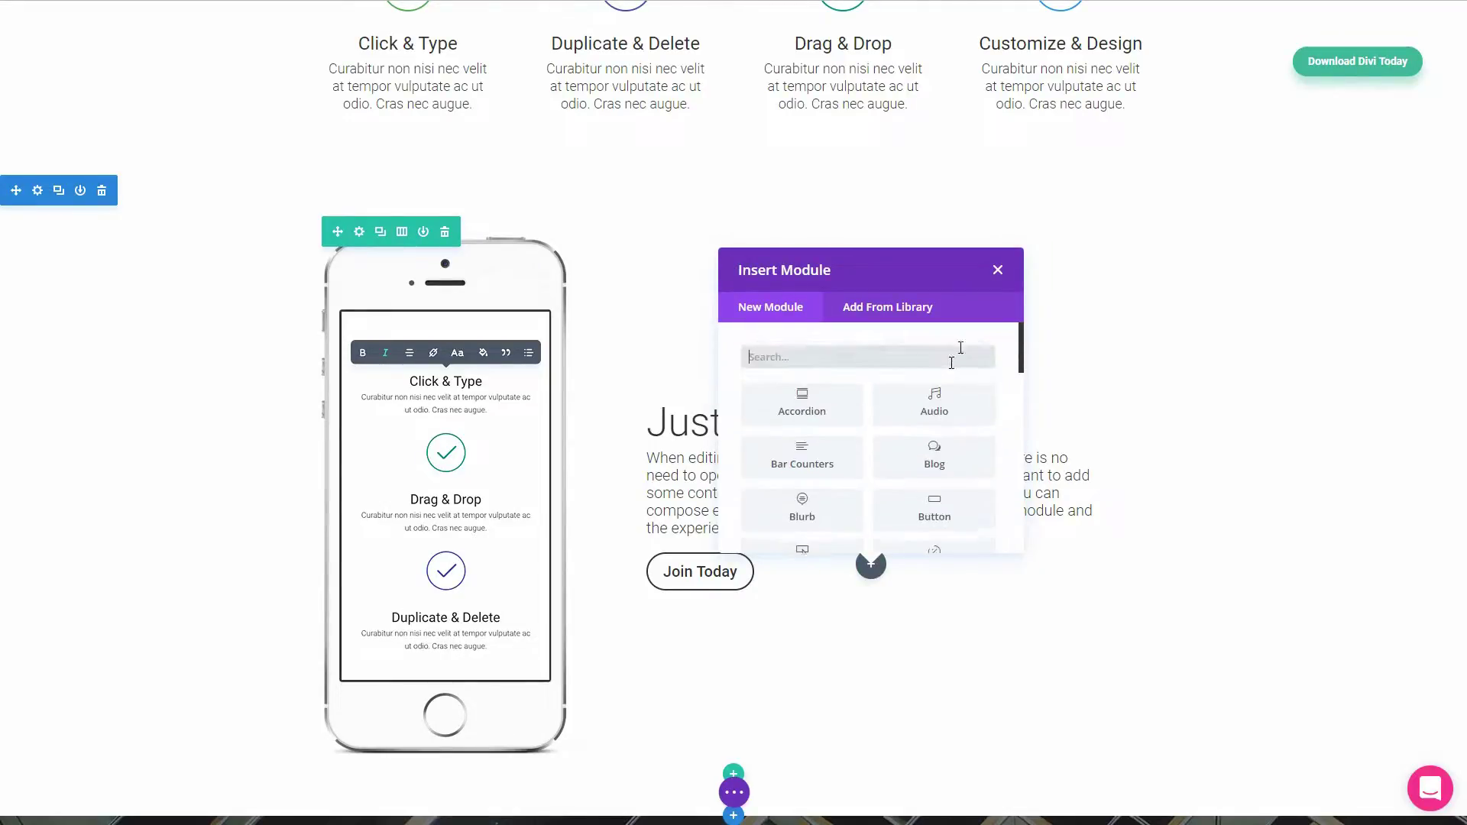
left_click(998, 271)
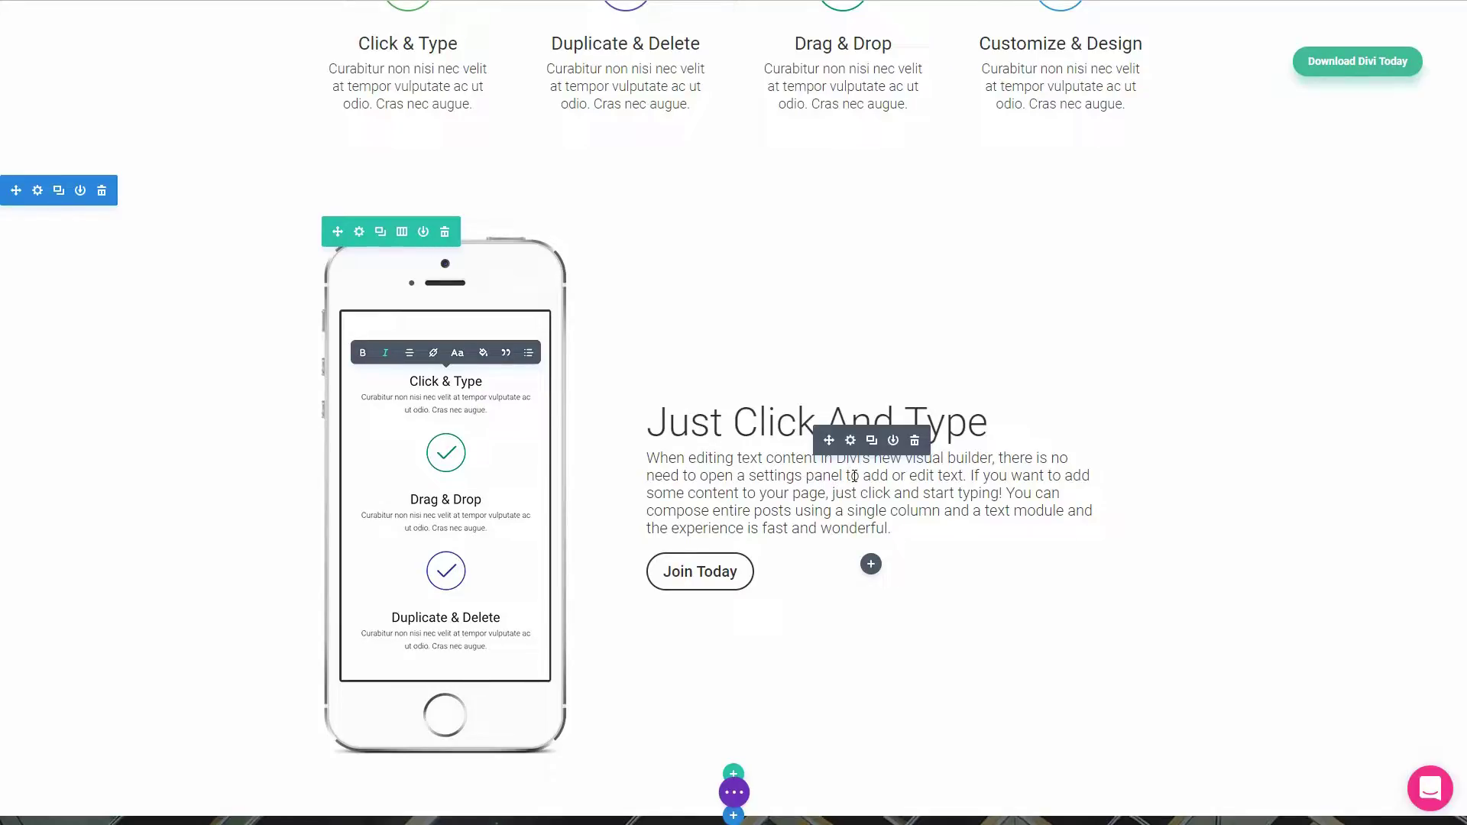
- Open the call-to-action module's settings, reposition and enlarge the modal, and dock it beside the page
left_click(851, 442)
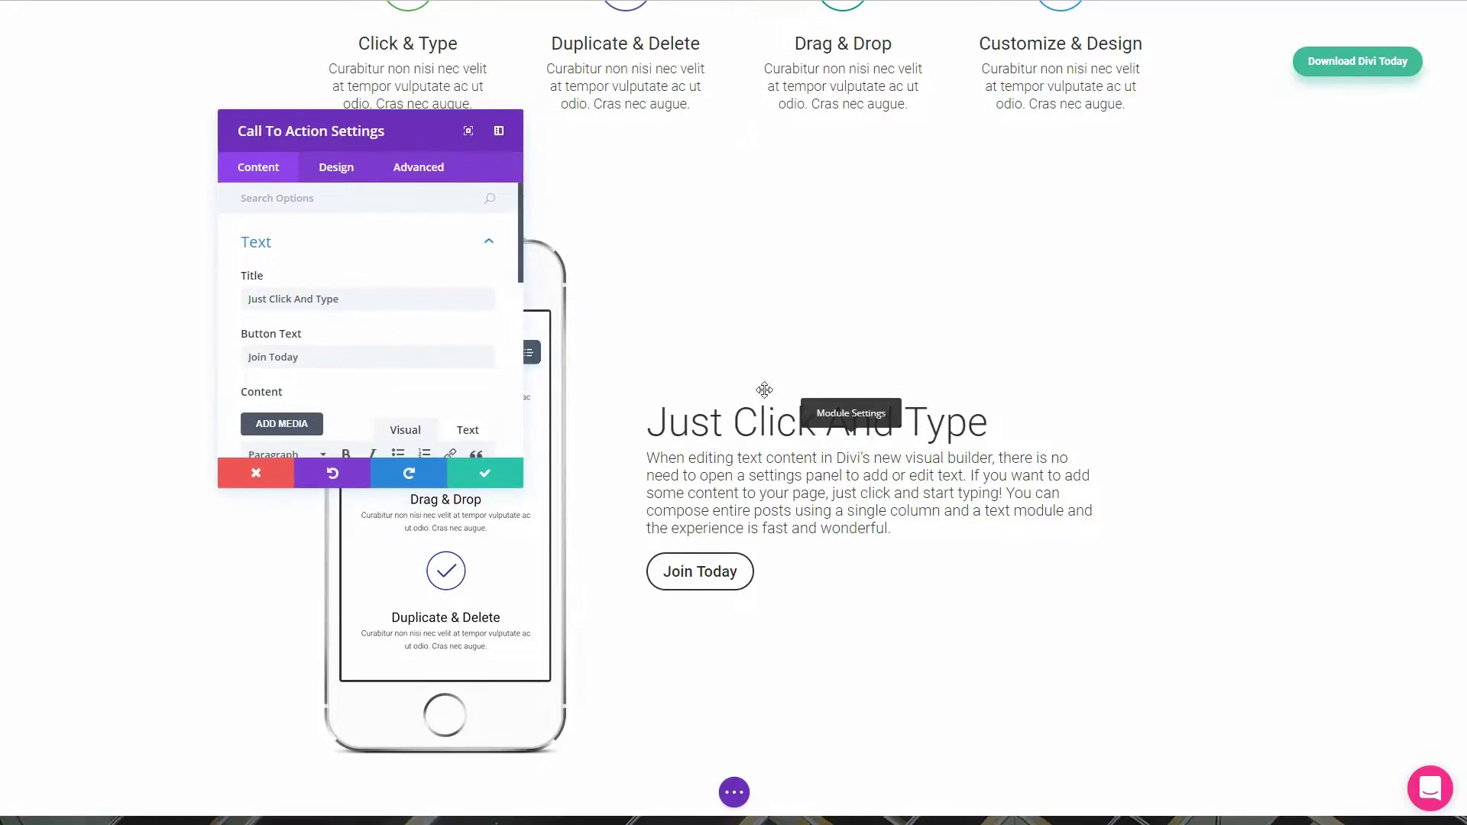
left_click_drag(417, 125, 622, 228)
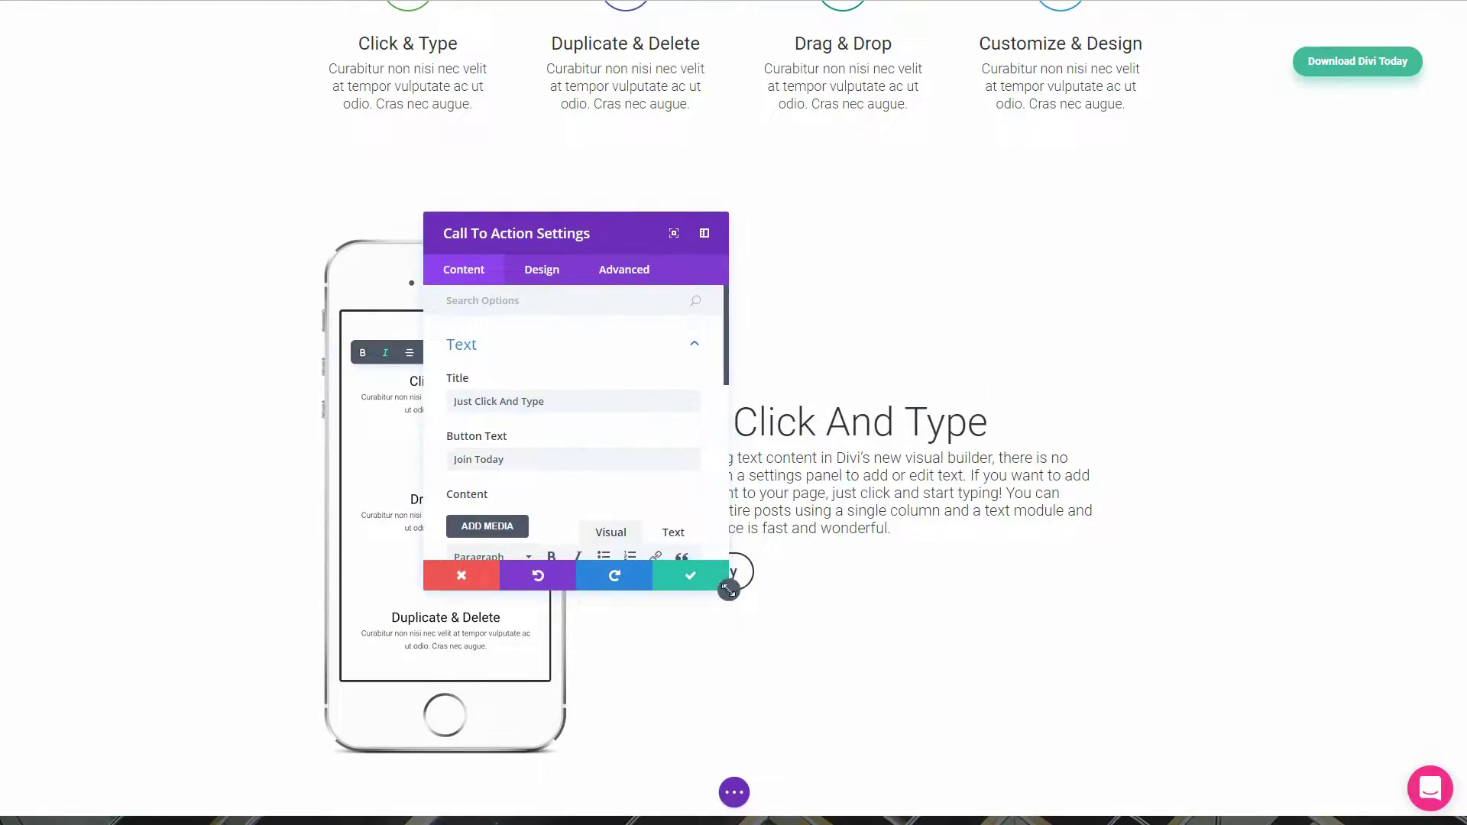
left_click_drag(729, 590, 909, 634)
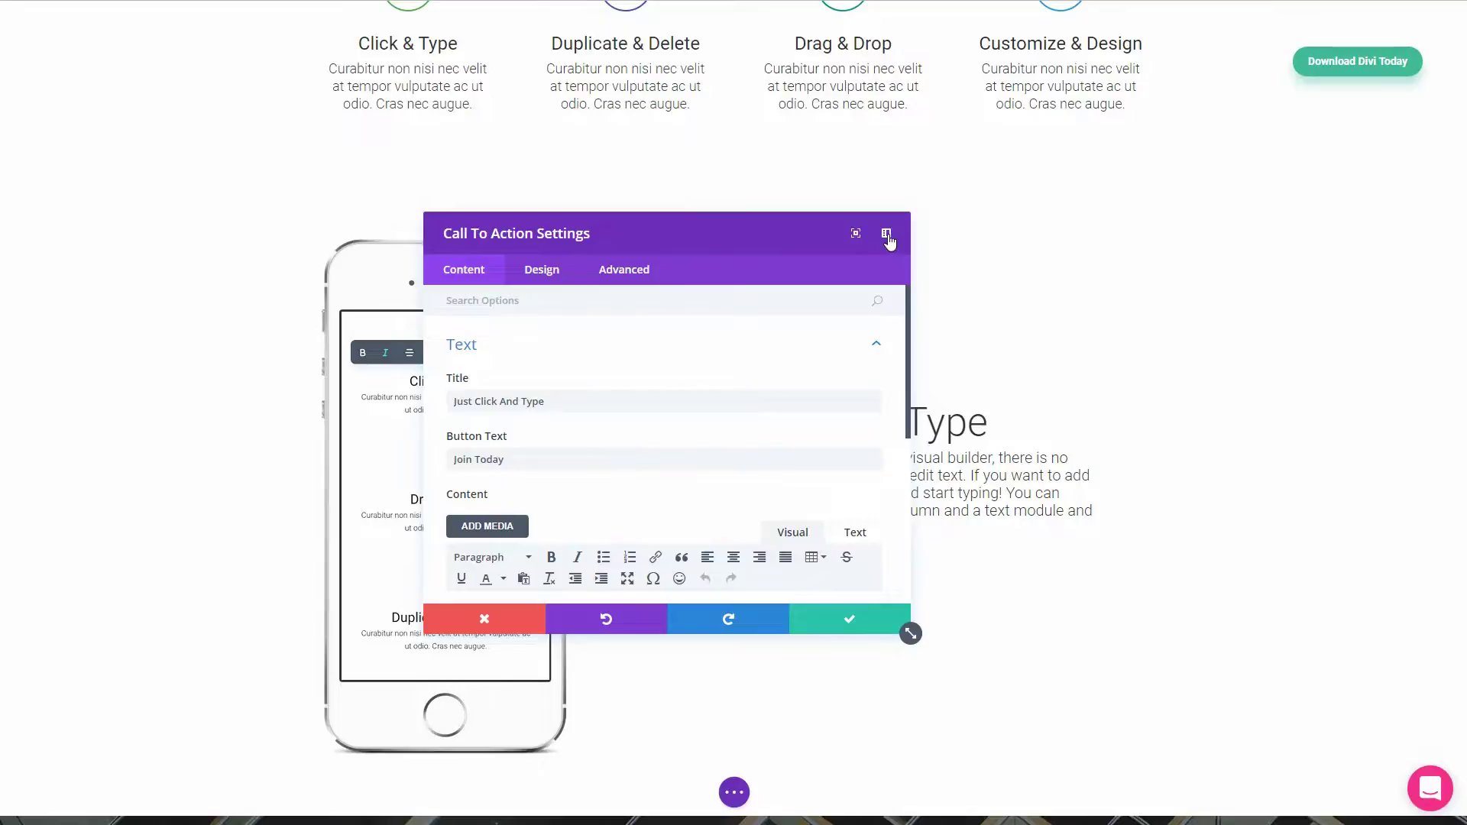
left_click(887, 234)
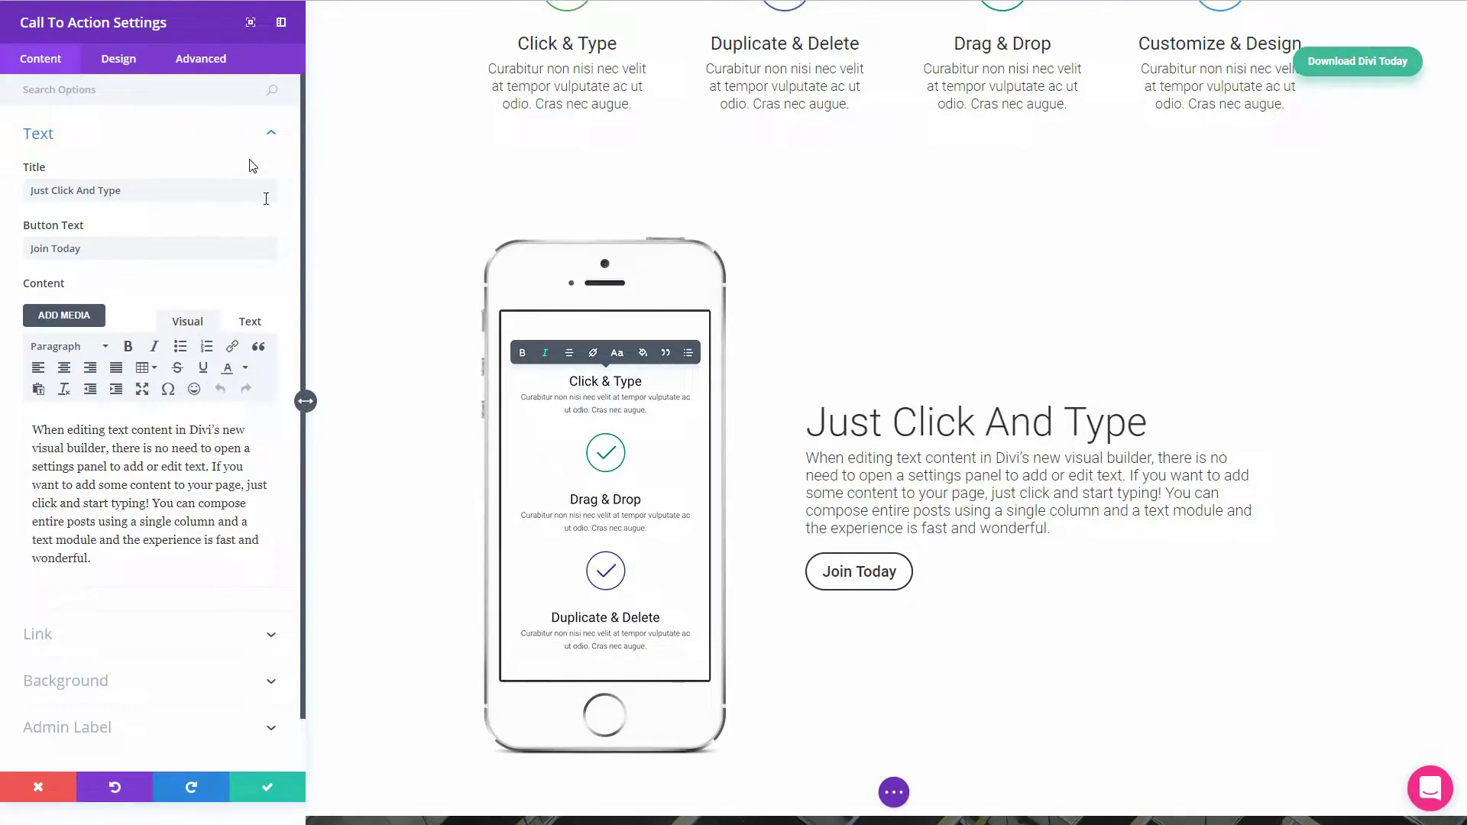
- Show the button's link options, move the Climbs divider up, and colour its heading yellow #f9f454
left_click(271, 635)
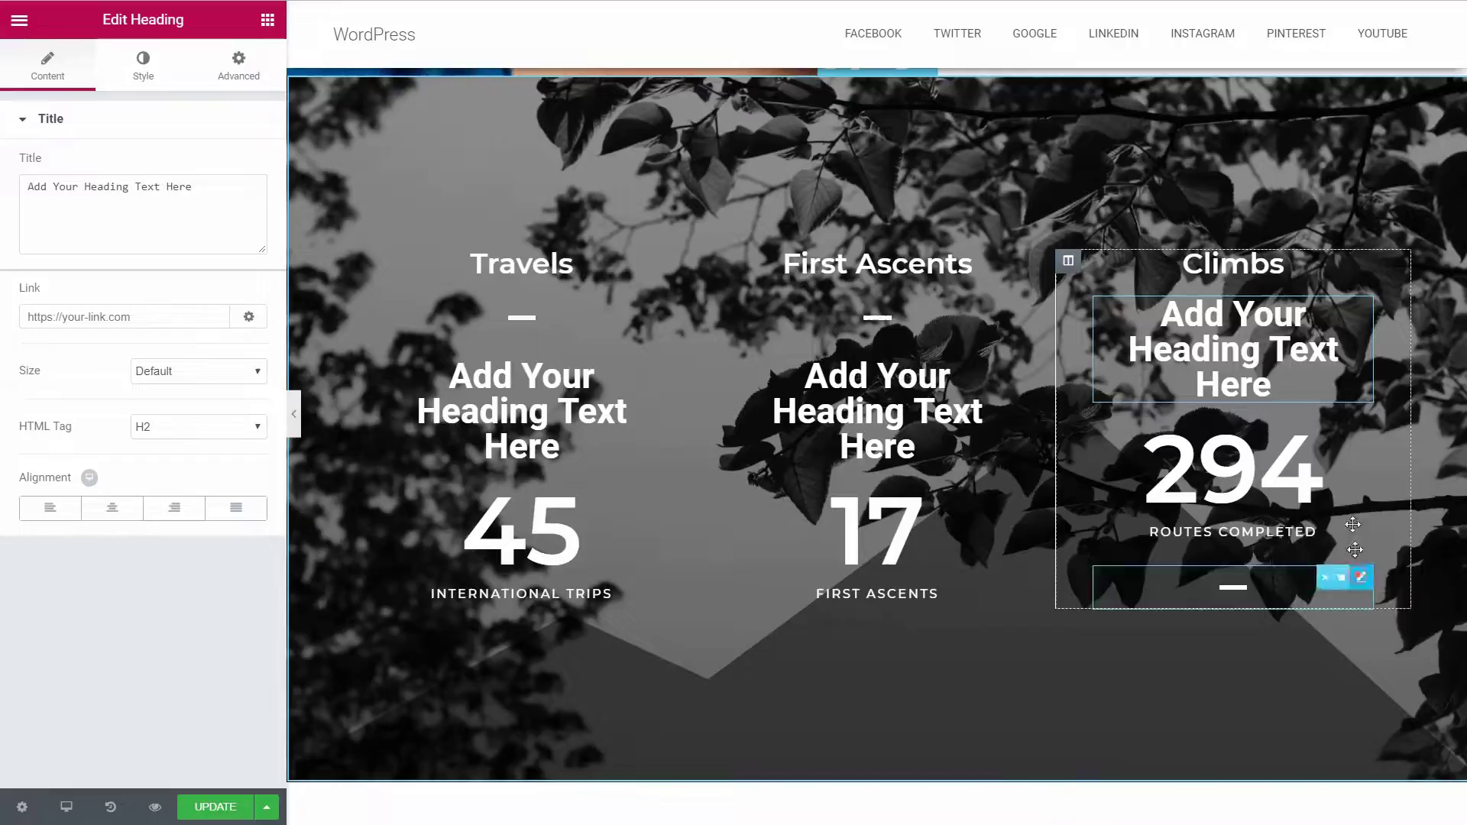
left_click_drag(1352, 524, 1307, 348)
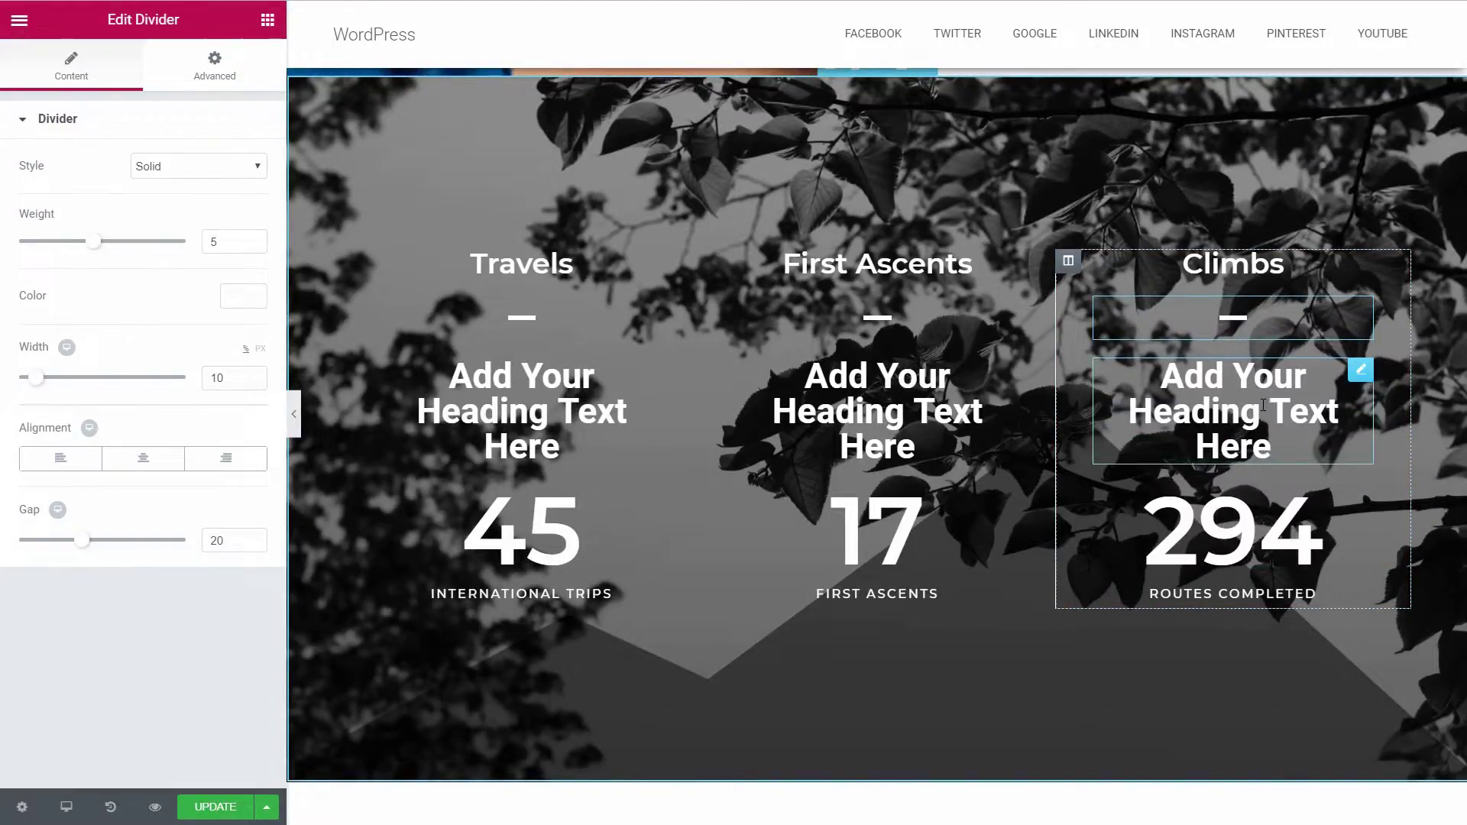
left_click(1362, 369)
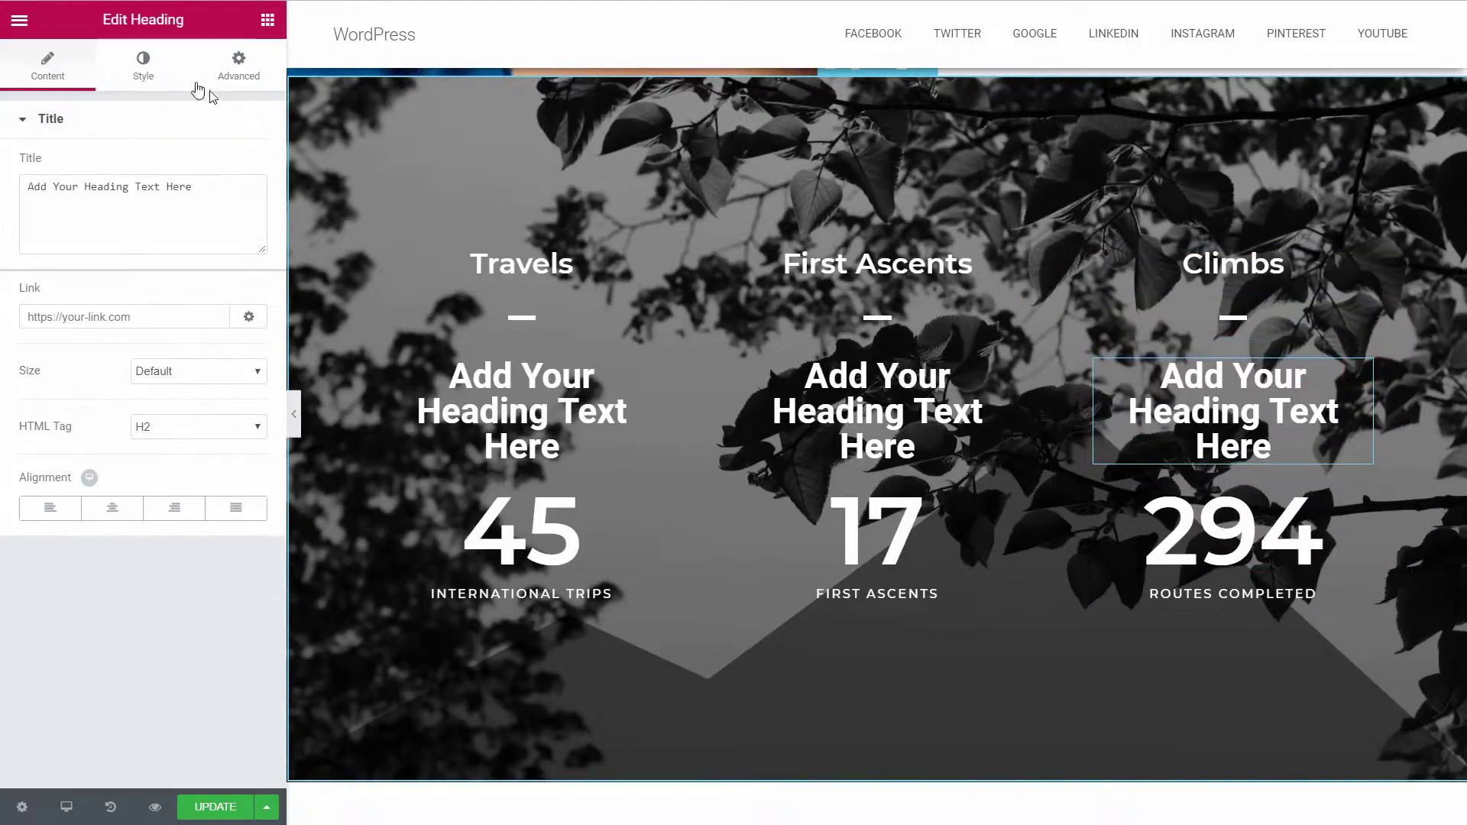
left_click(142, 71)
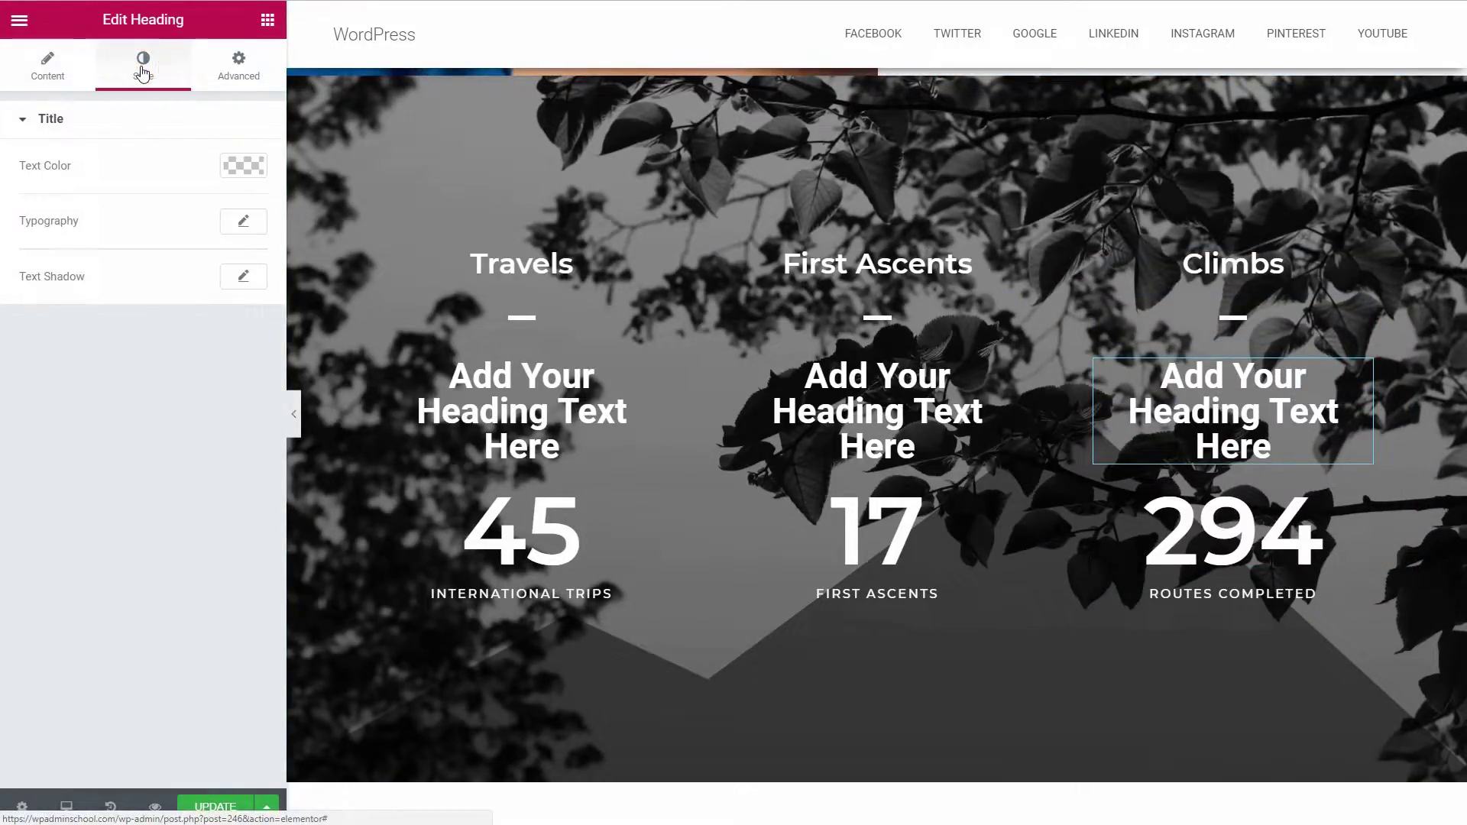
left_click(246, 165)
left_click(127, 393)
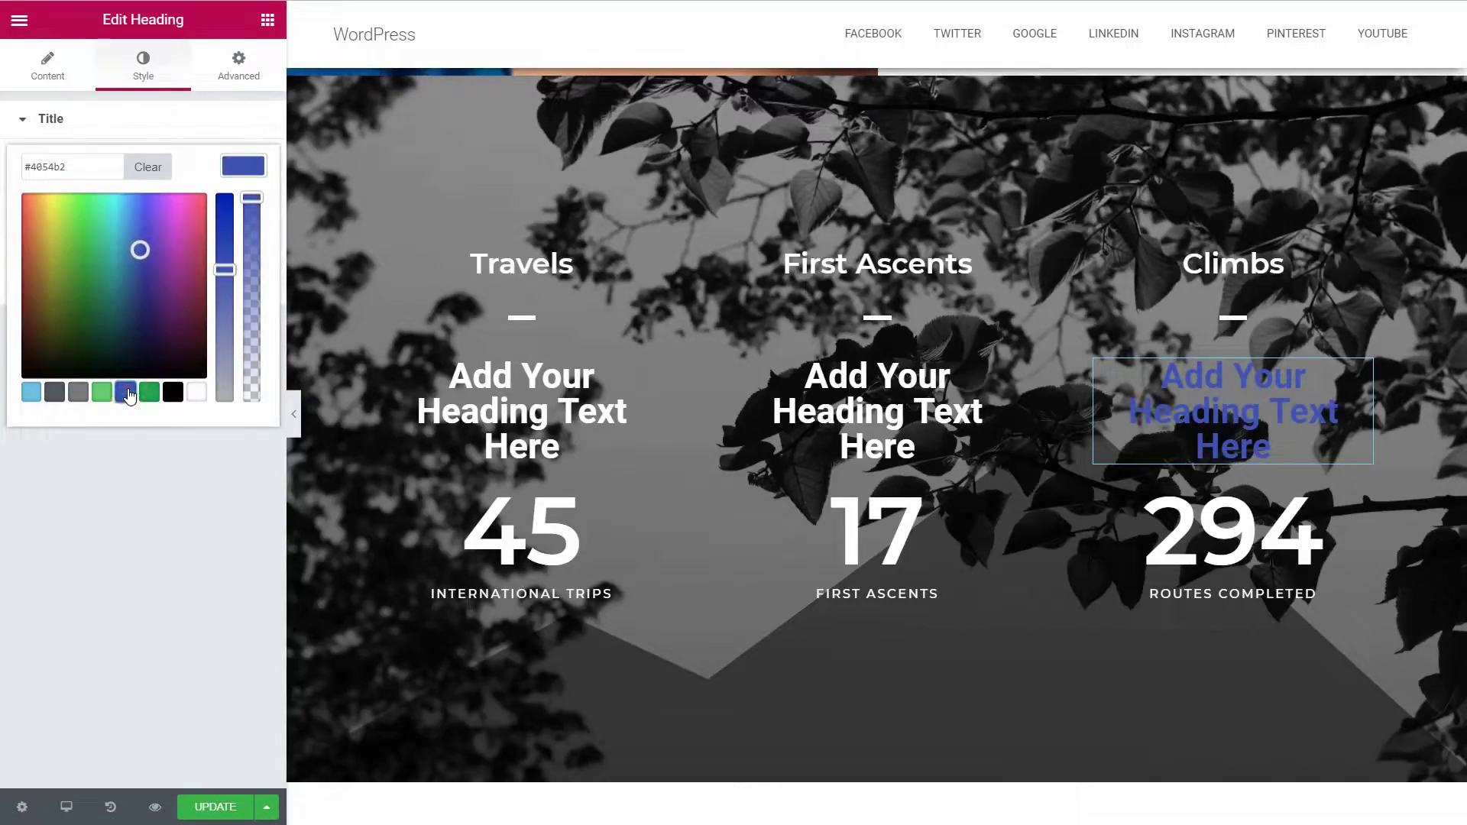
left_click_drag(74, 241, 51, 198)
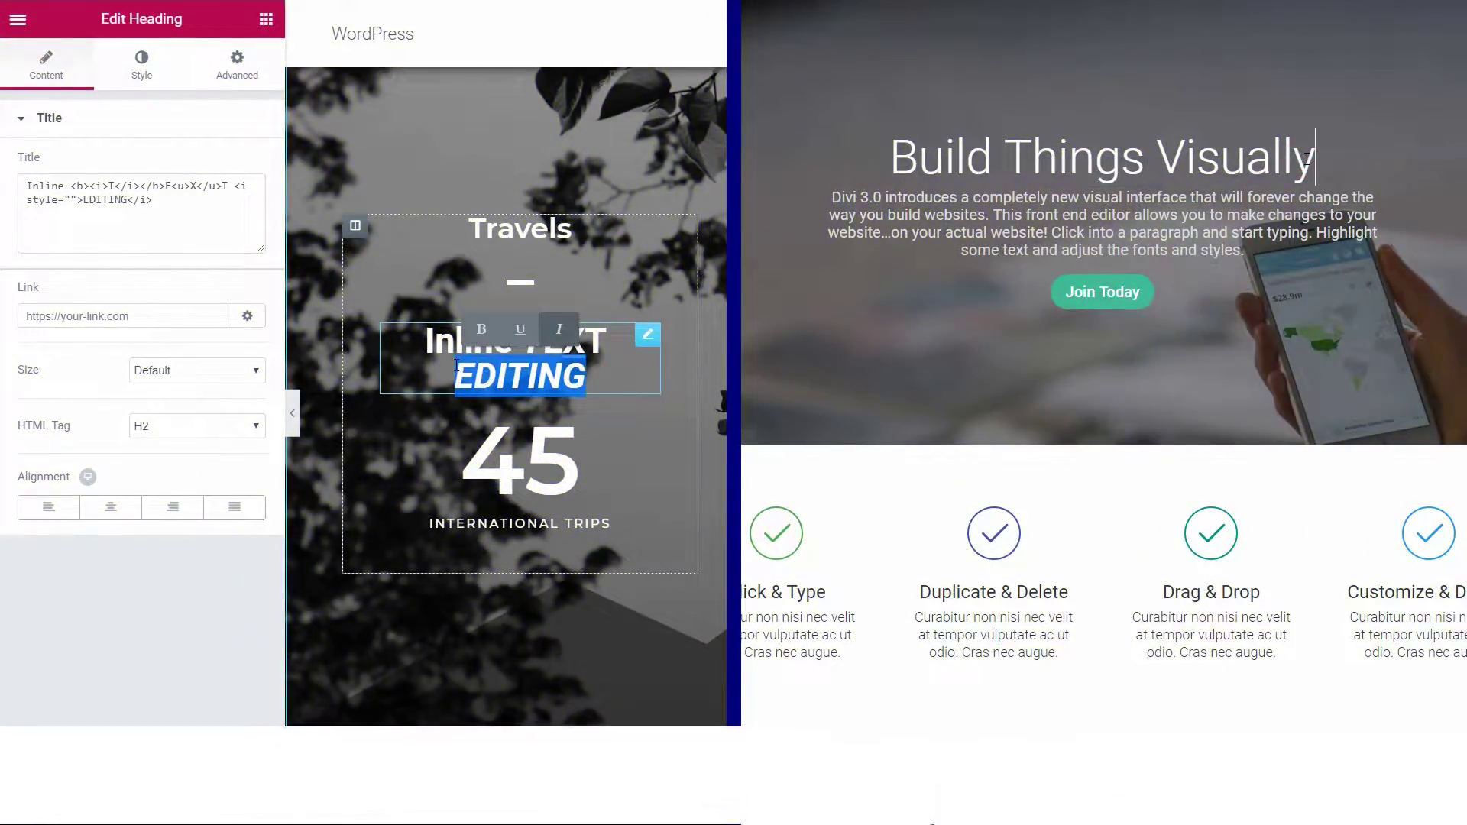
- Retype the heading's last word as non-italic 'editing' and add 'this amazing page-builder'
type("edi wittingh DIVI")
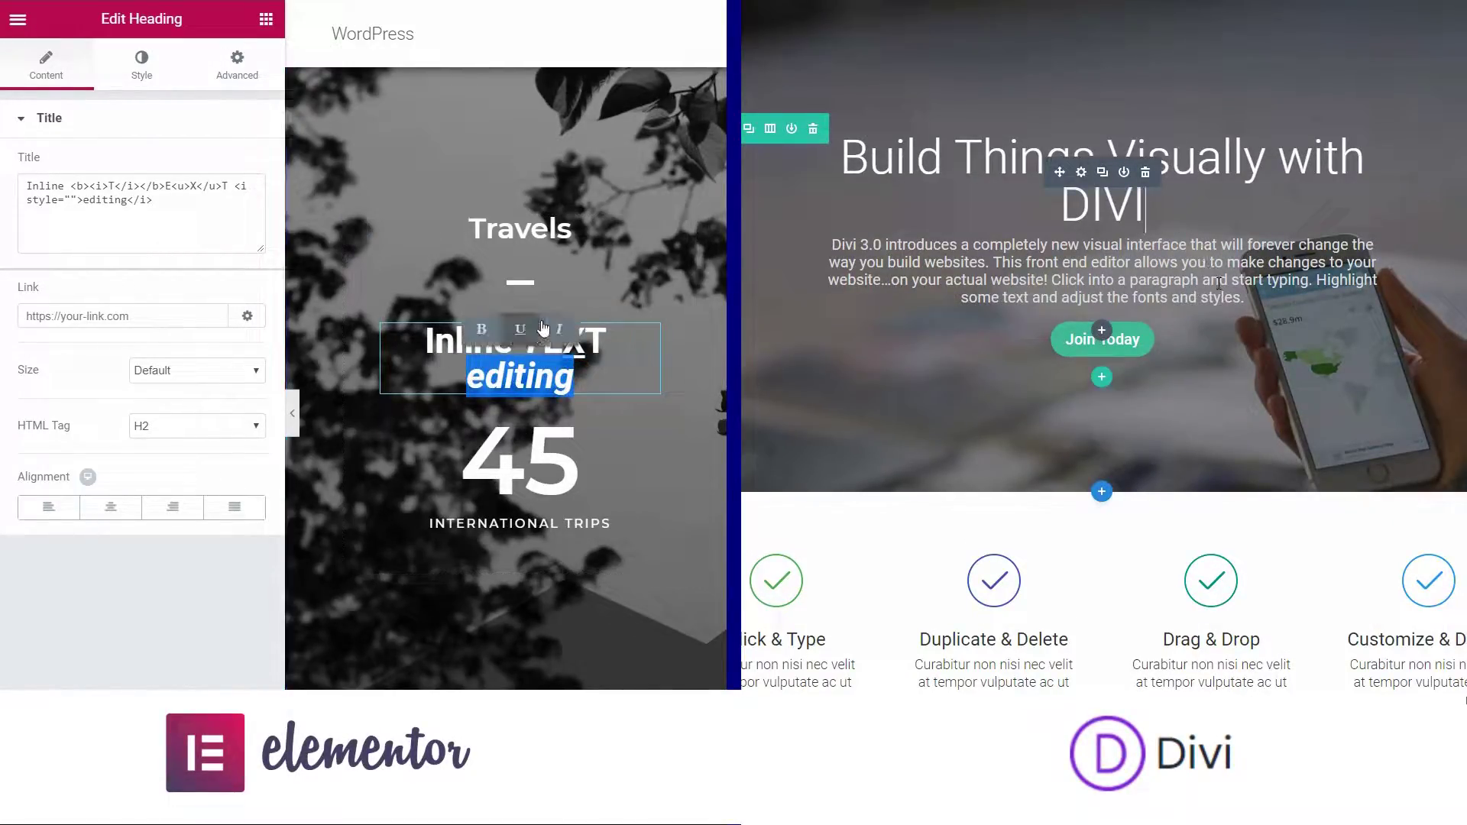
left_click(566, 330)
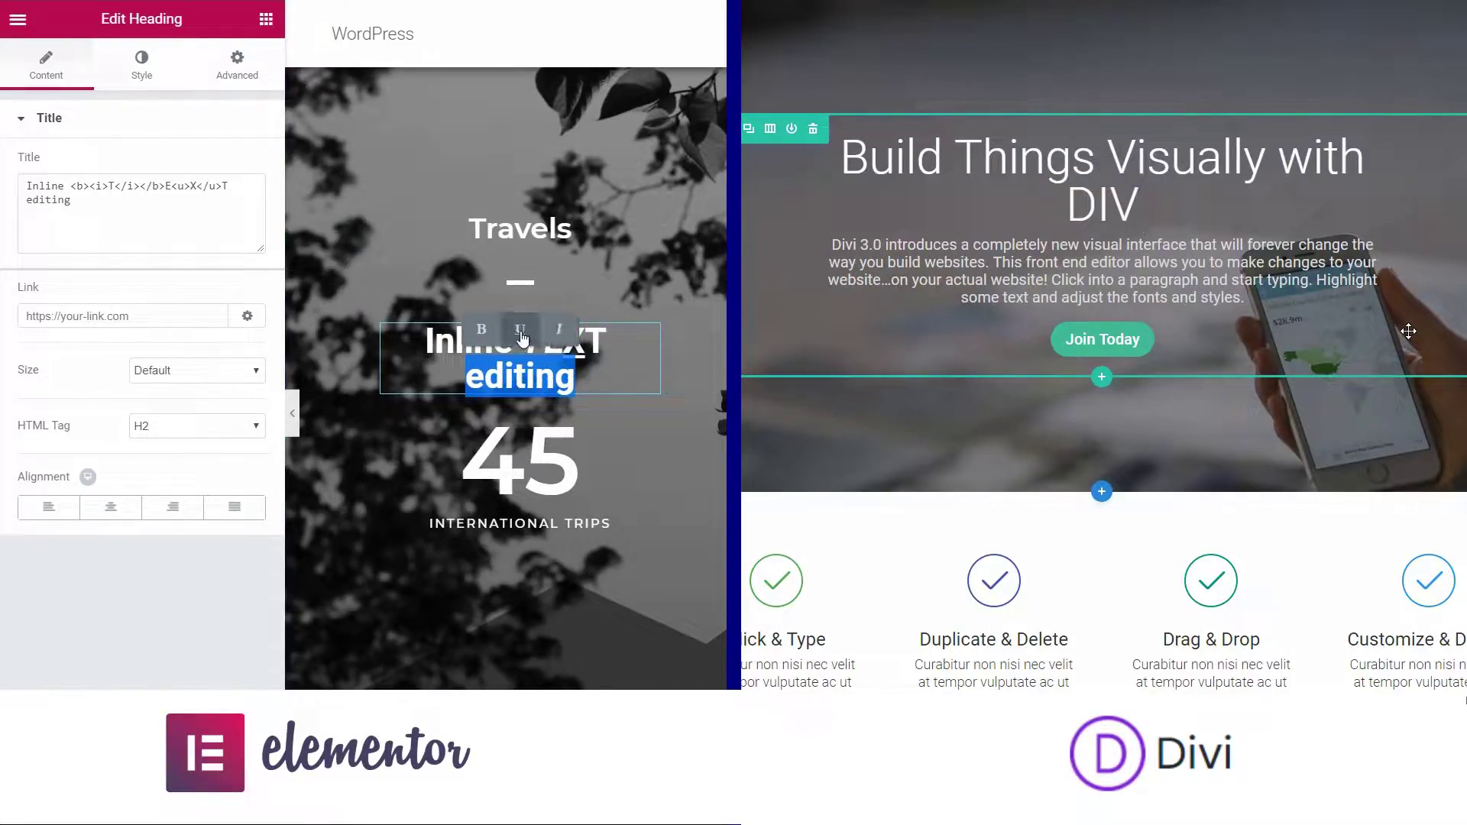
key("BackSpace")
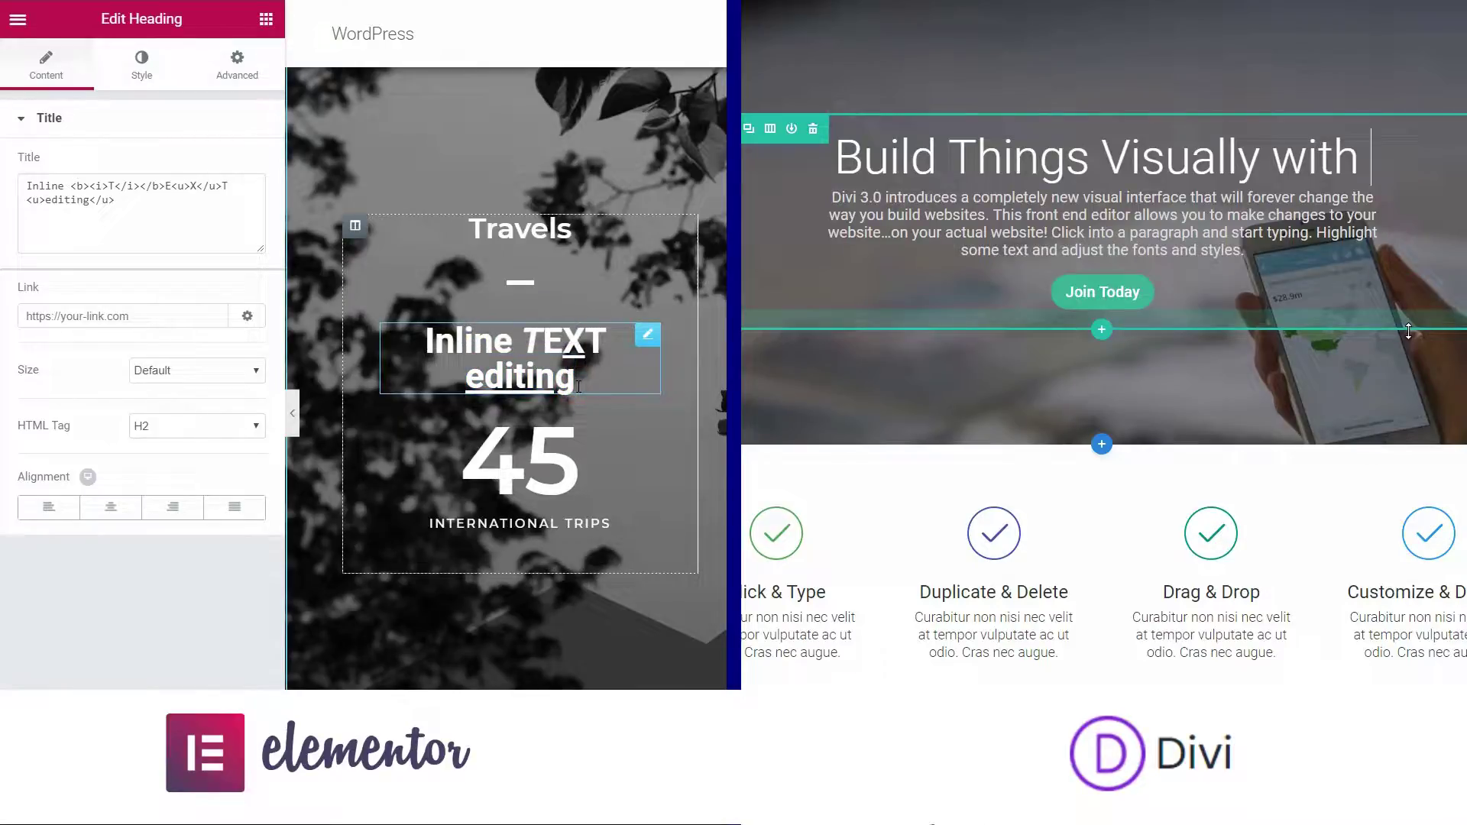
type("this ama")
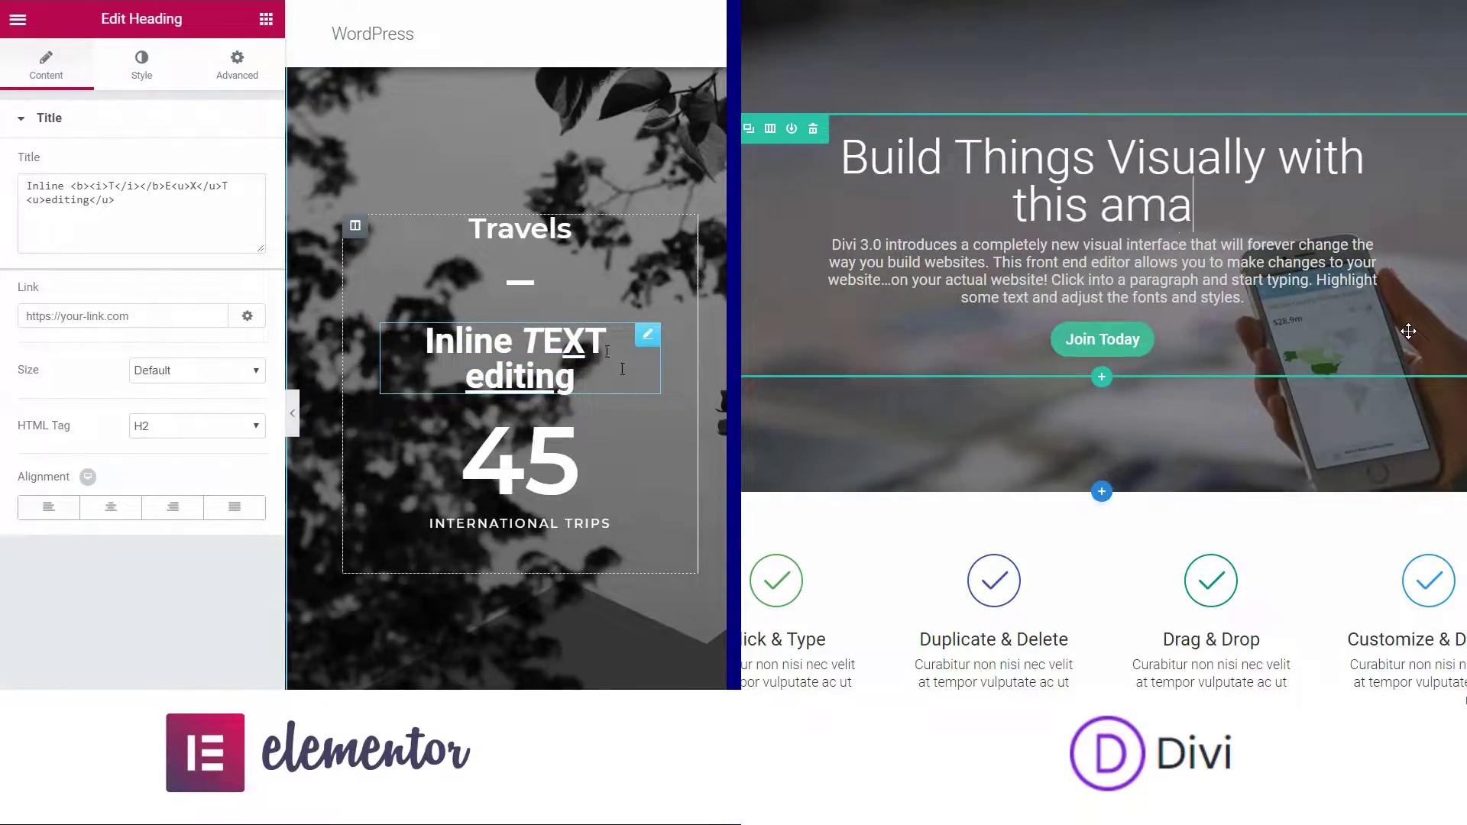
type("zing page-")
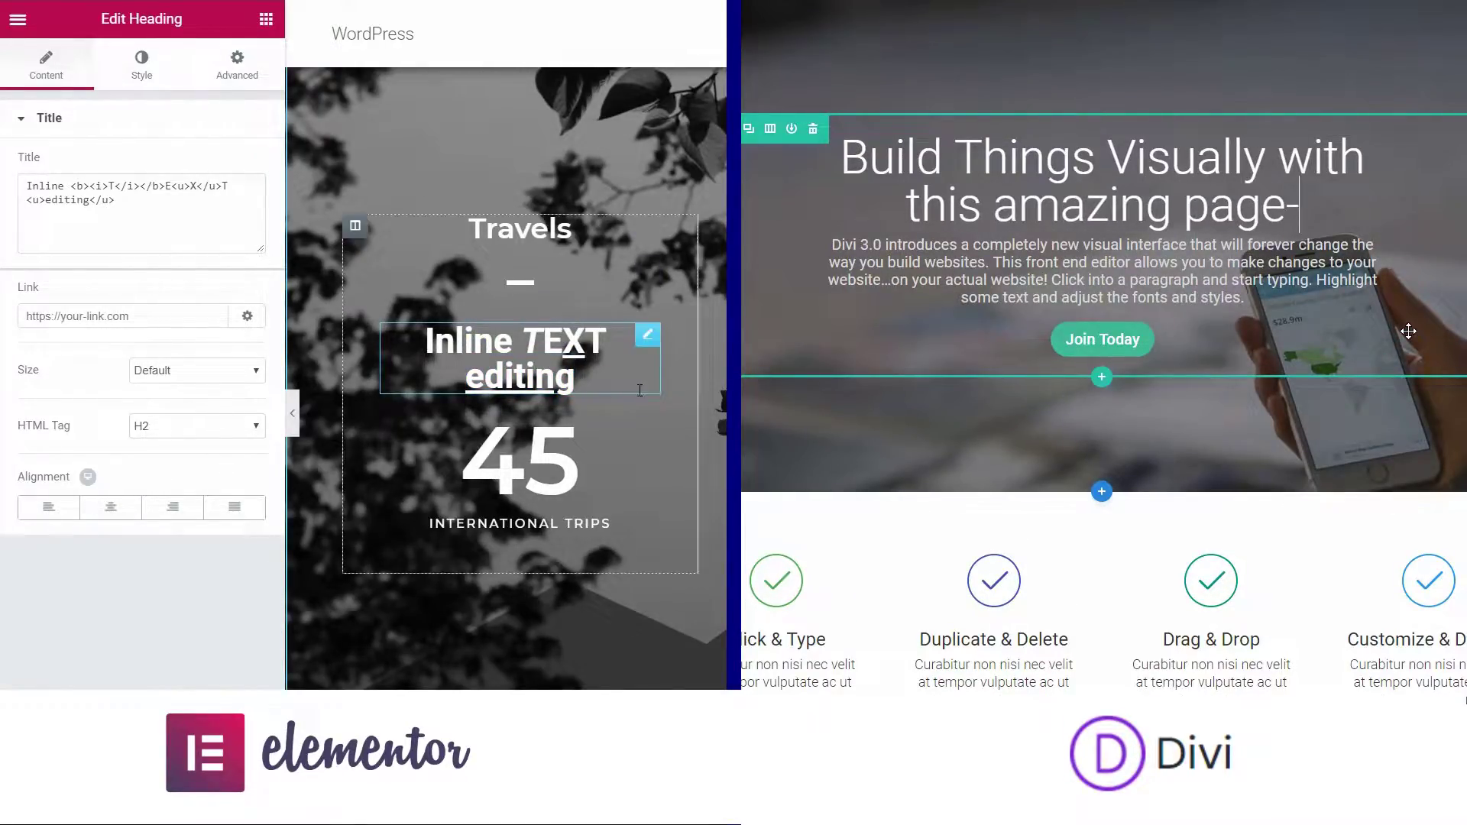
scroll(639, 388, "down", 5)
type("builder")
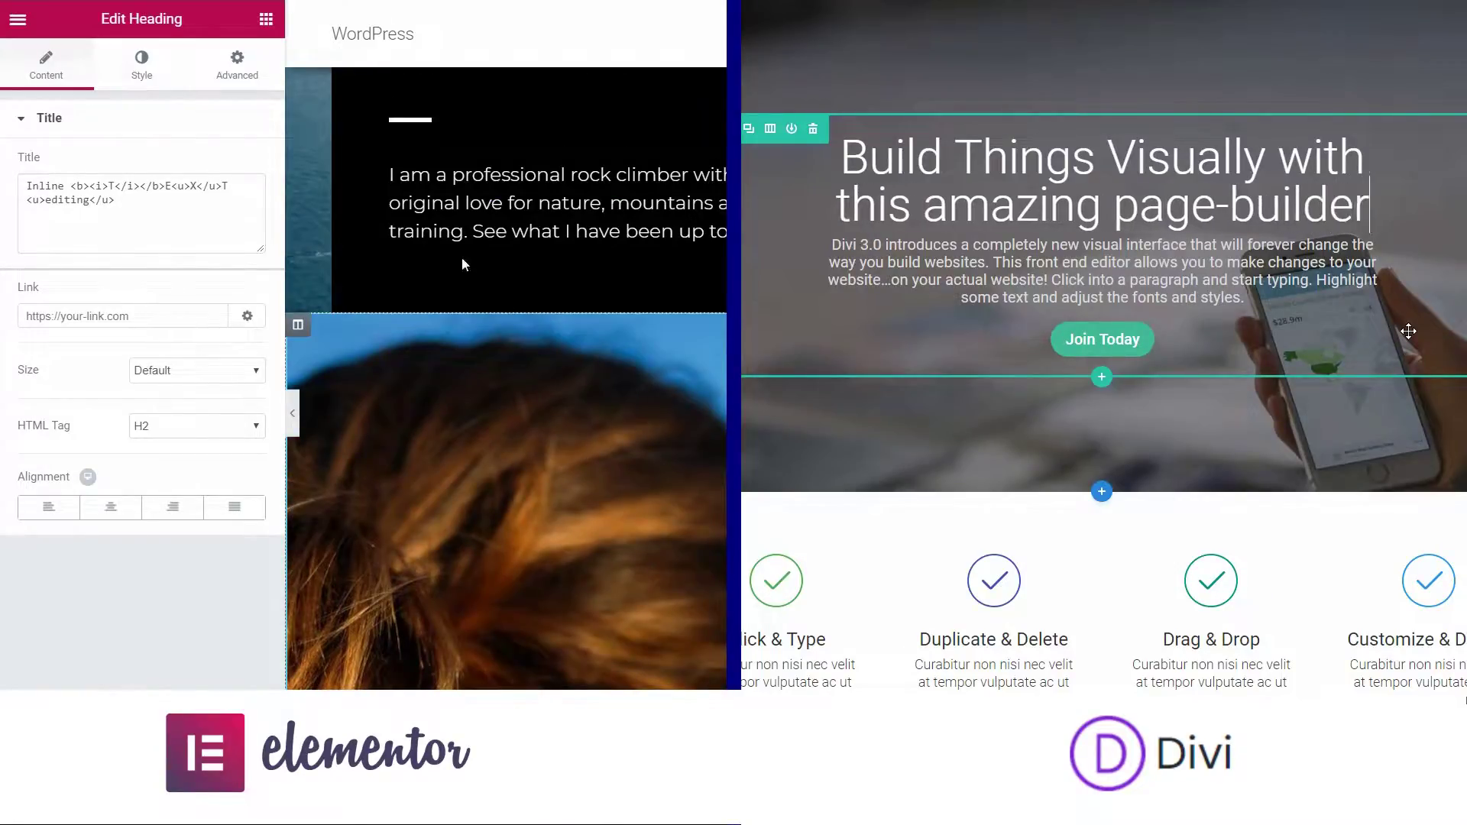
- Add a Heading to the rock-climber intro, trim the hero text, type 'DIVI', select the Orbit FOX heading
left_click(265, 26)
type("DIV")
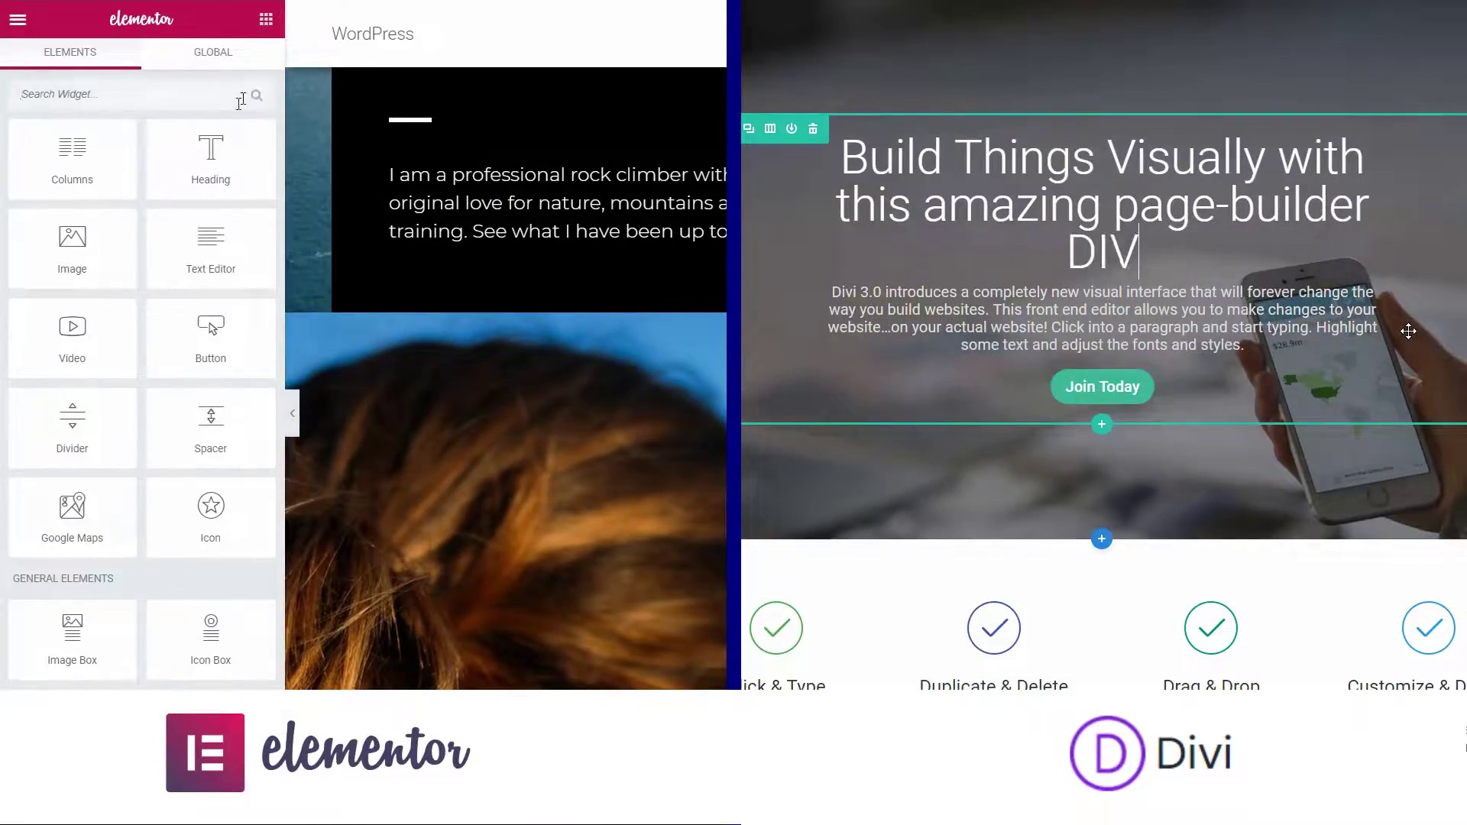
left_click_drag(184, 163, 556, 140)
key("BackSpace")
key("BackSpace")
key("BackSpace")
key("BackSpace")
key("BackSpace")
key("BackSpace")
key("BackSpace")
key("BackSpace")
key("BackSpace")
key("BackSpace")
key("BackSpace")
key("BackSpace")
key("BackSpace")
key("BackSpace")
key("BackSpace")
key("BackSpace")
key("BackSpace")
key("BackSpace")
key("BackSpace")
key("BackSpace")
key("BackSpace")
key("BackSpace")
key("BackSpace")
key("BackSpace")
key("BackSpace")
key("BackSpace")
key("BackSpace")
key("BackSpace")
key("BackSpace")
key("BackSpace")
key("BackSpace")
key("BackSpace")
key("BackSpace")
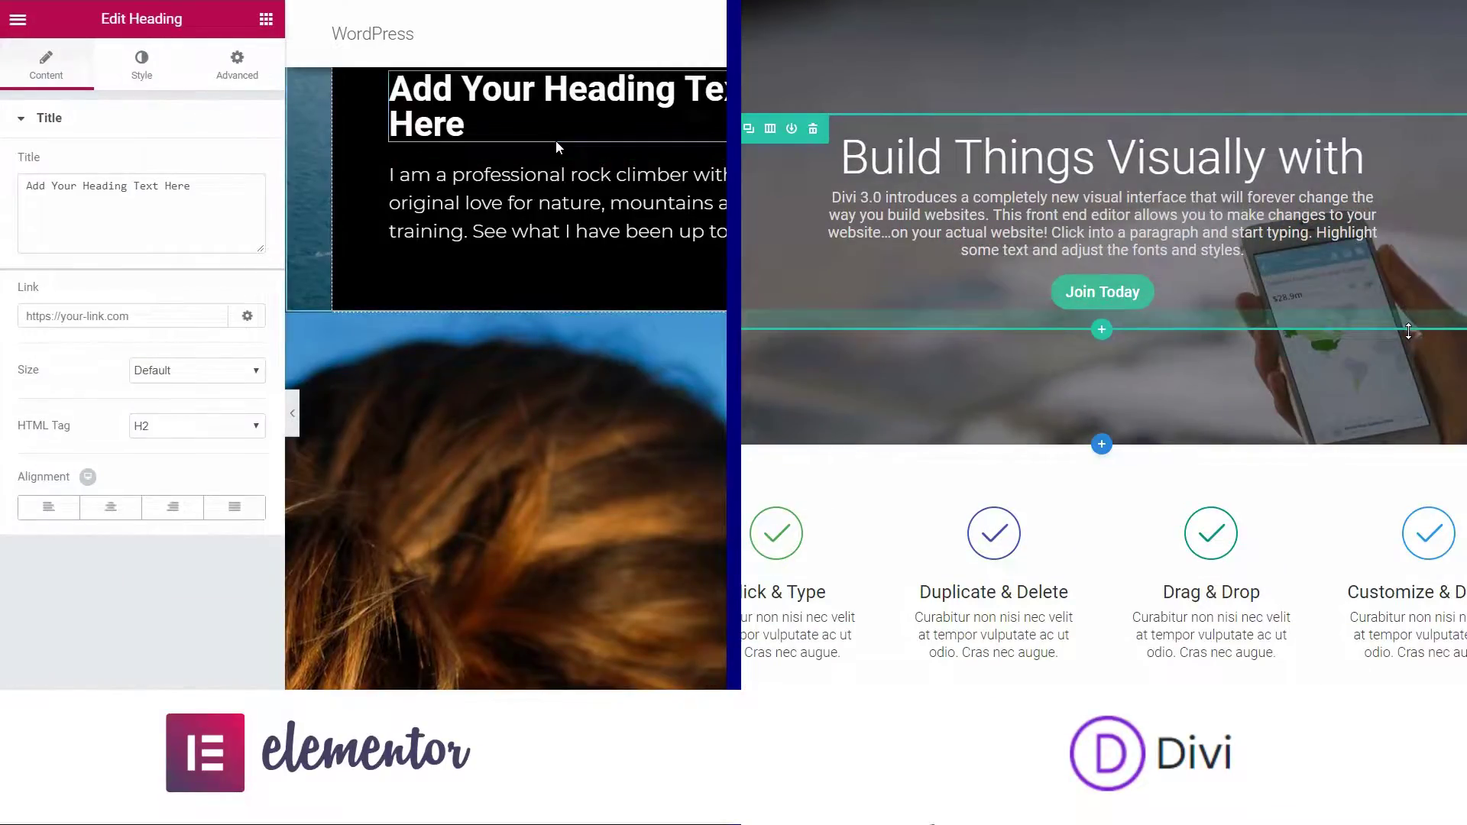
key("BackSpace")
key("BackSpace")
key("BackSpace")
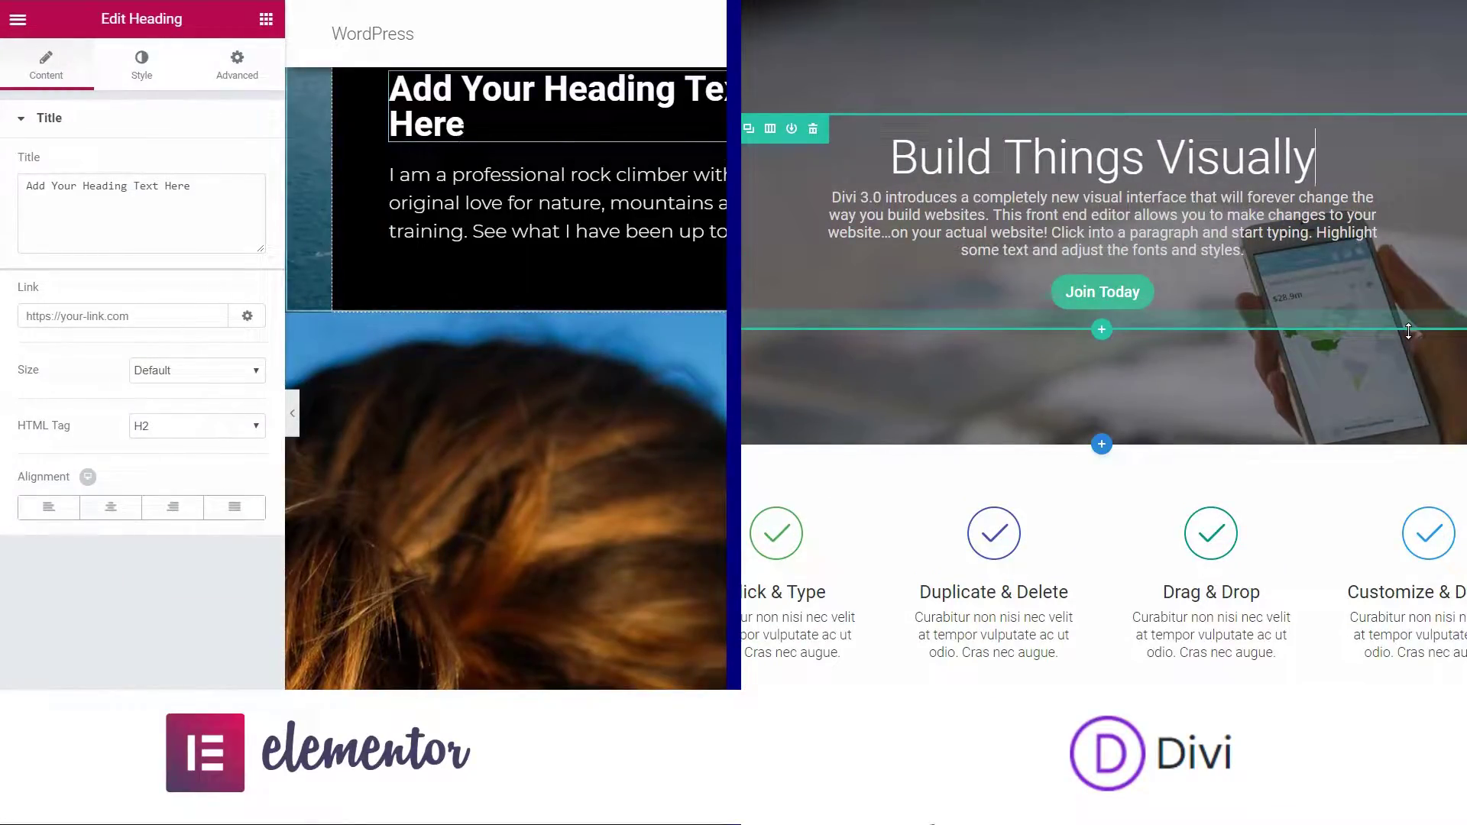
left_click_drag(390, 107, 384, 107)
key("BackSpace")
key("BackSpace")
key("BackSpace")
key("BackSpace")
key("BackSpace")
key("BackSpace")
key("BackSpace")
key("BackSpace")
key("BackSpace")
key("BackSpace")
key("BackSpace")
key("BackSpace")
key("BackSpace")
key("BackSpace")
key("BackSpace")
key("BackSpace")
key("BackSpace")
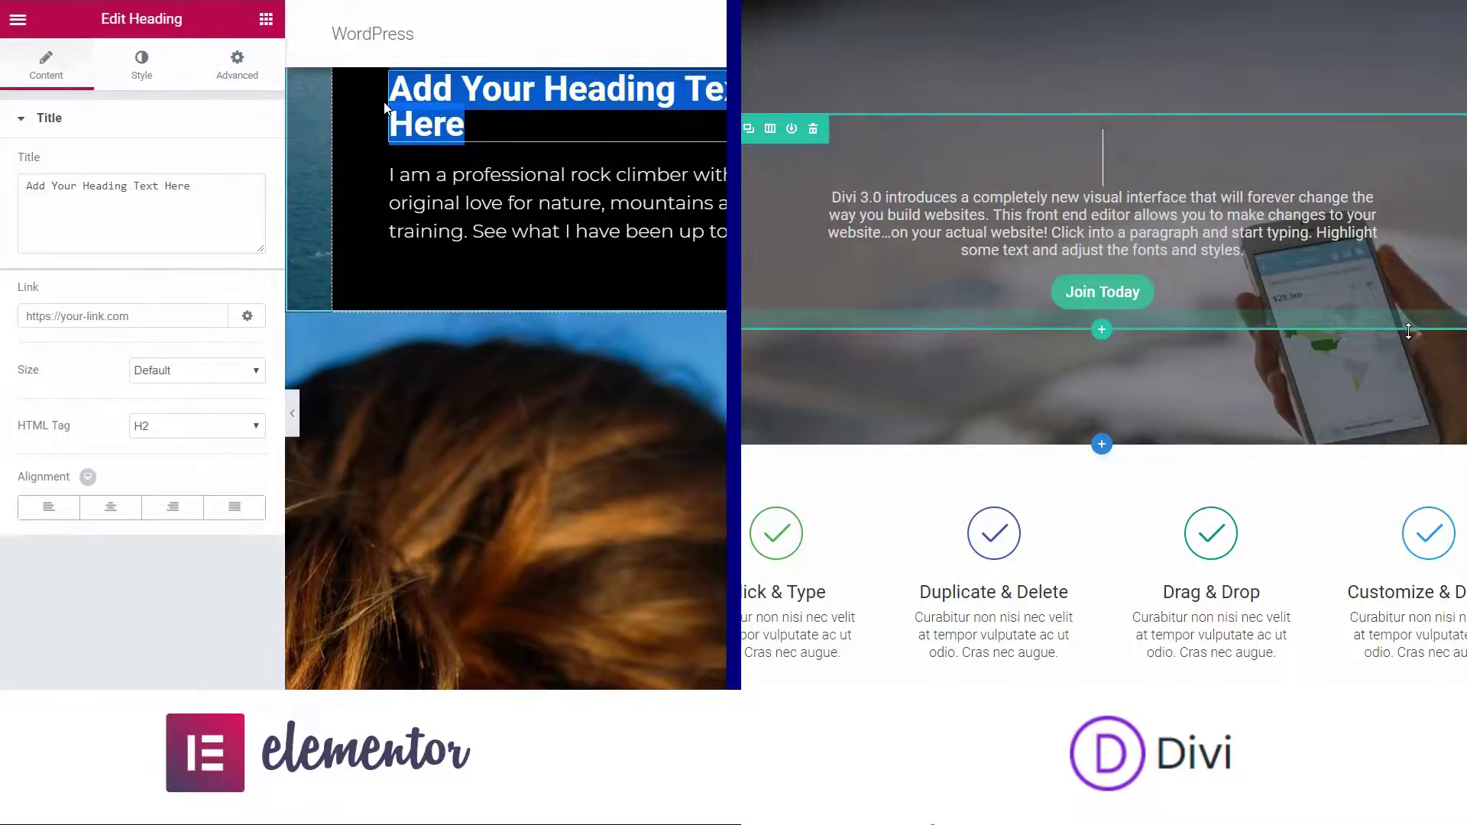
scroll(383, 102, "down", 10)
type("DIVI")
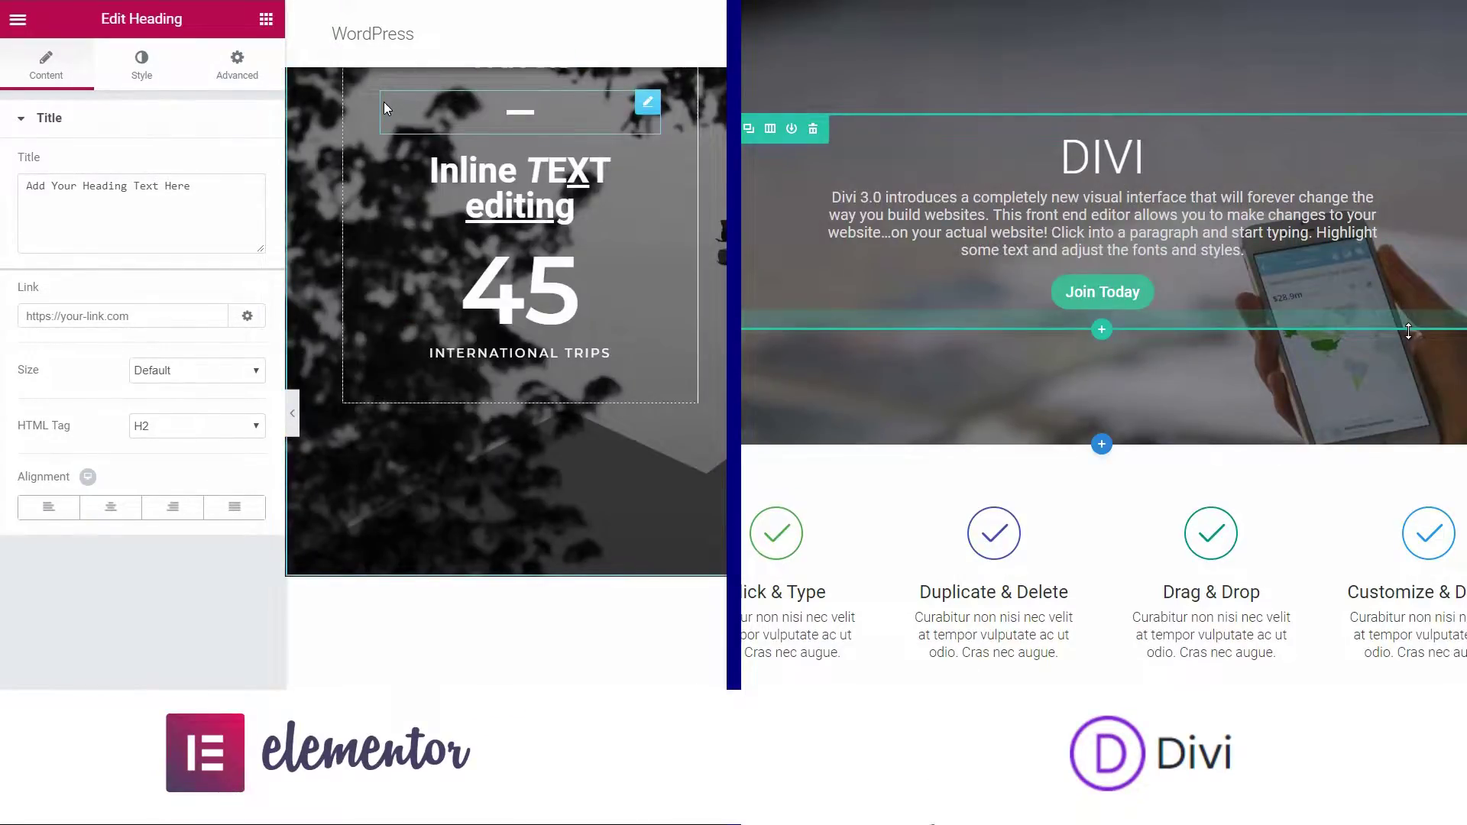
scroll(384, 102, "up", 10)
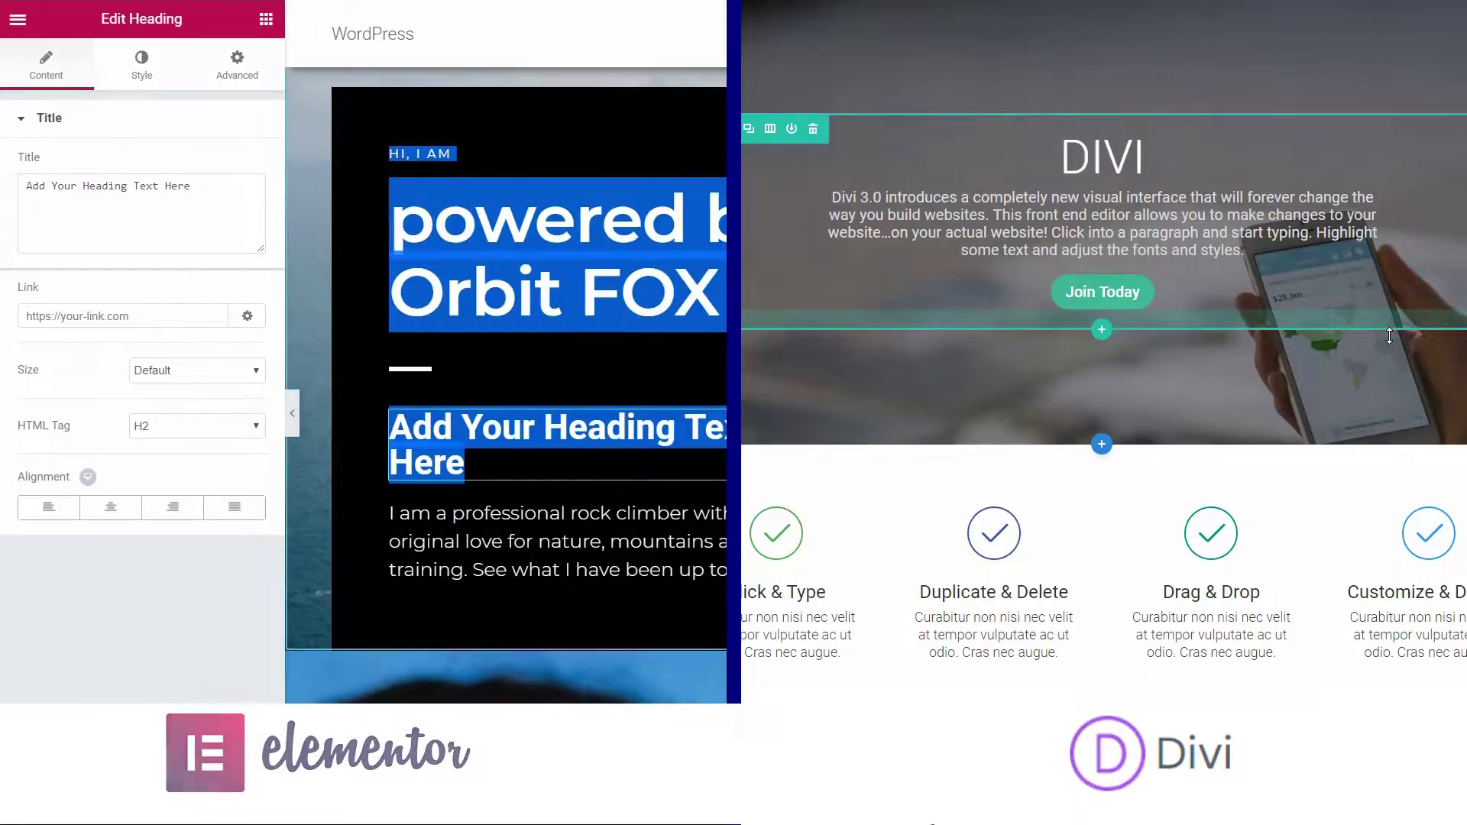
left_click(550, 252)
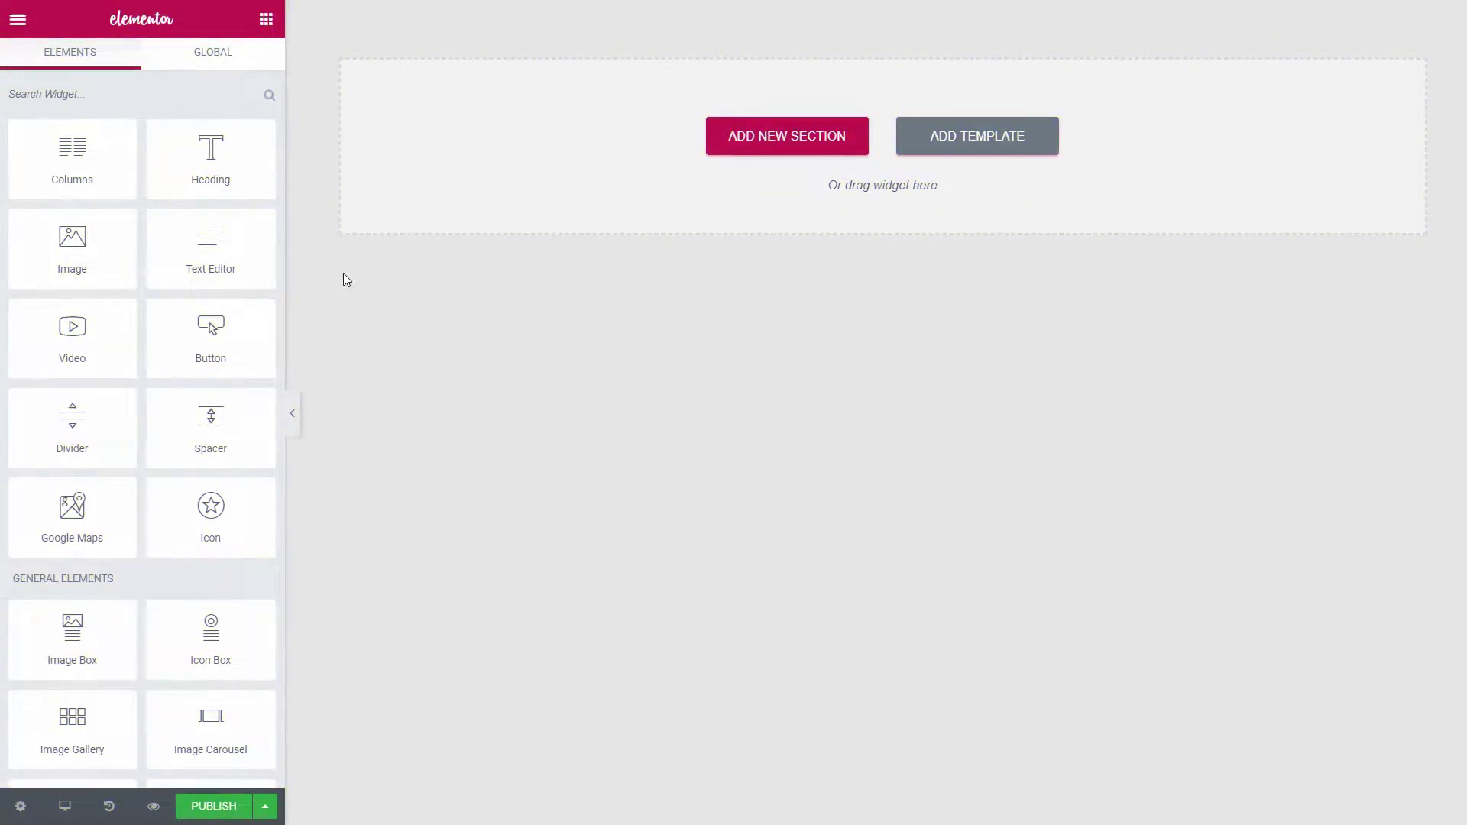
- Add a heading and a YouTube video to the empty Elementor page
left_click_drag(221, 160, 864, 178)
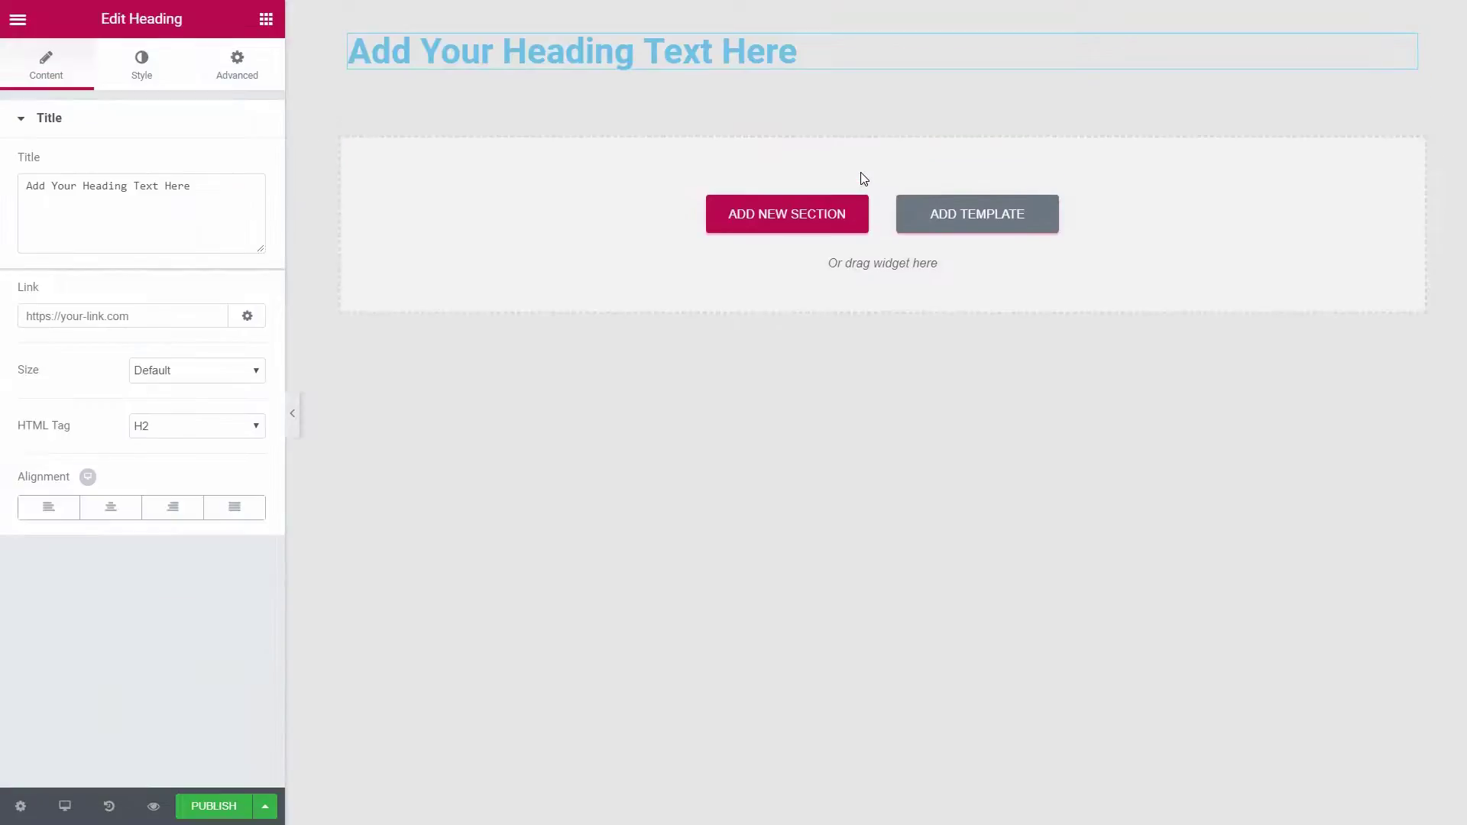
left_click(266, 21)
left_click_drag(90, 344, 853, 265)
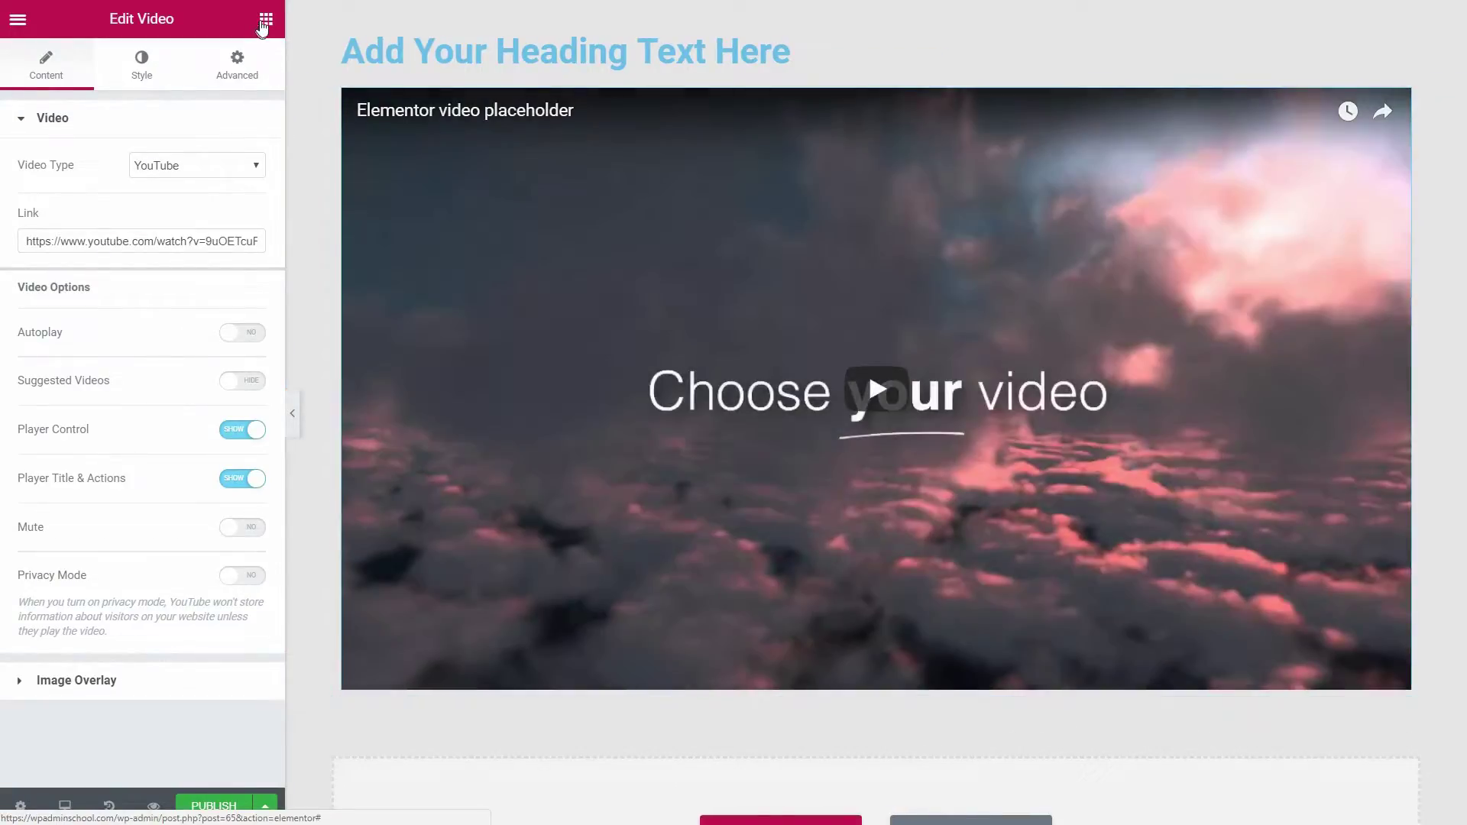
- Add a spacer beside the video, then search Divi's module list for 'image'
left_click(266, 19)
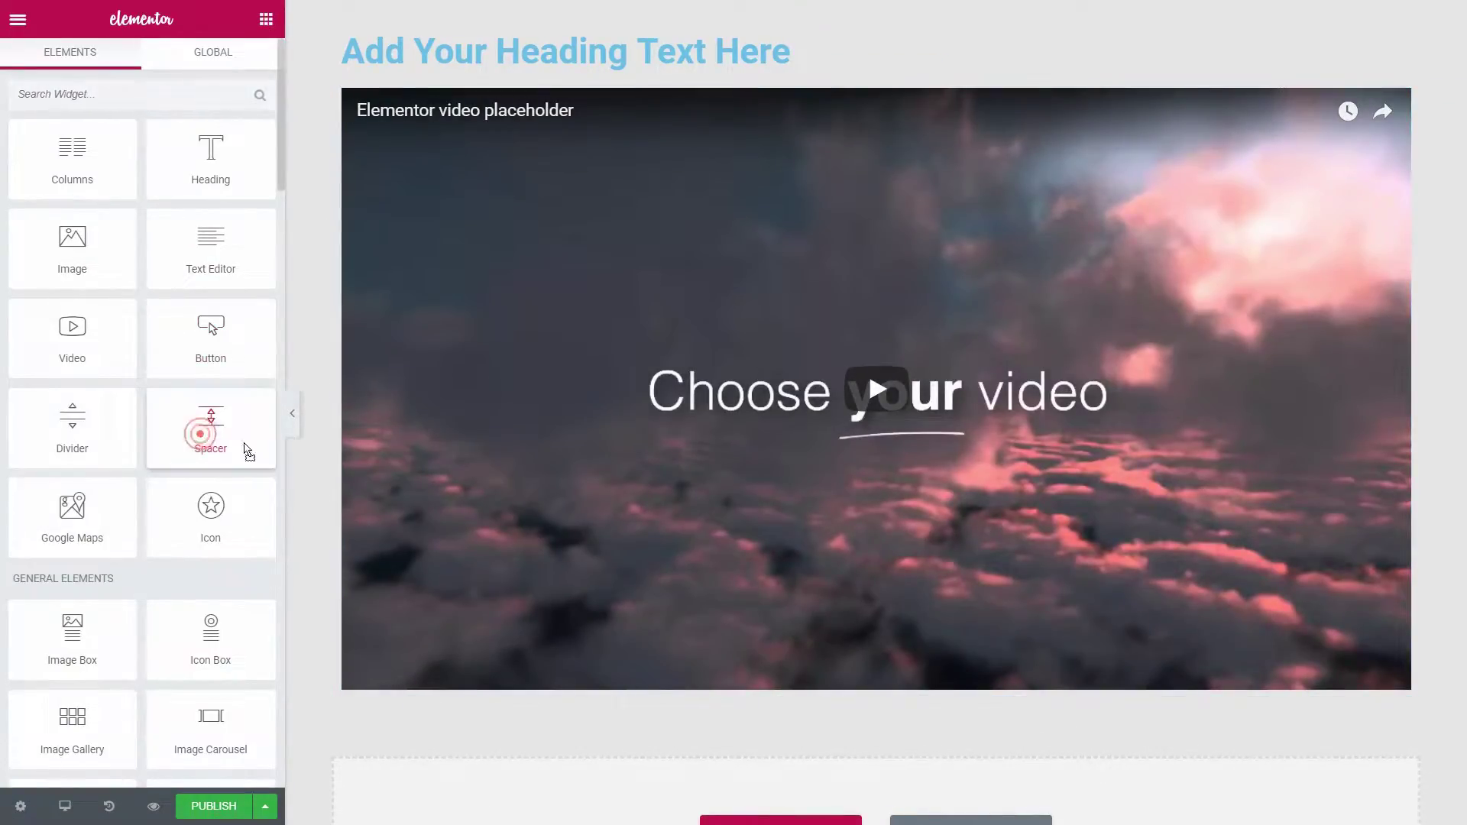
left_click_drag(246, 451, 779, 692)
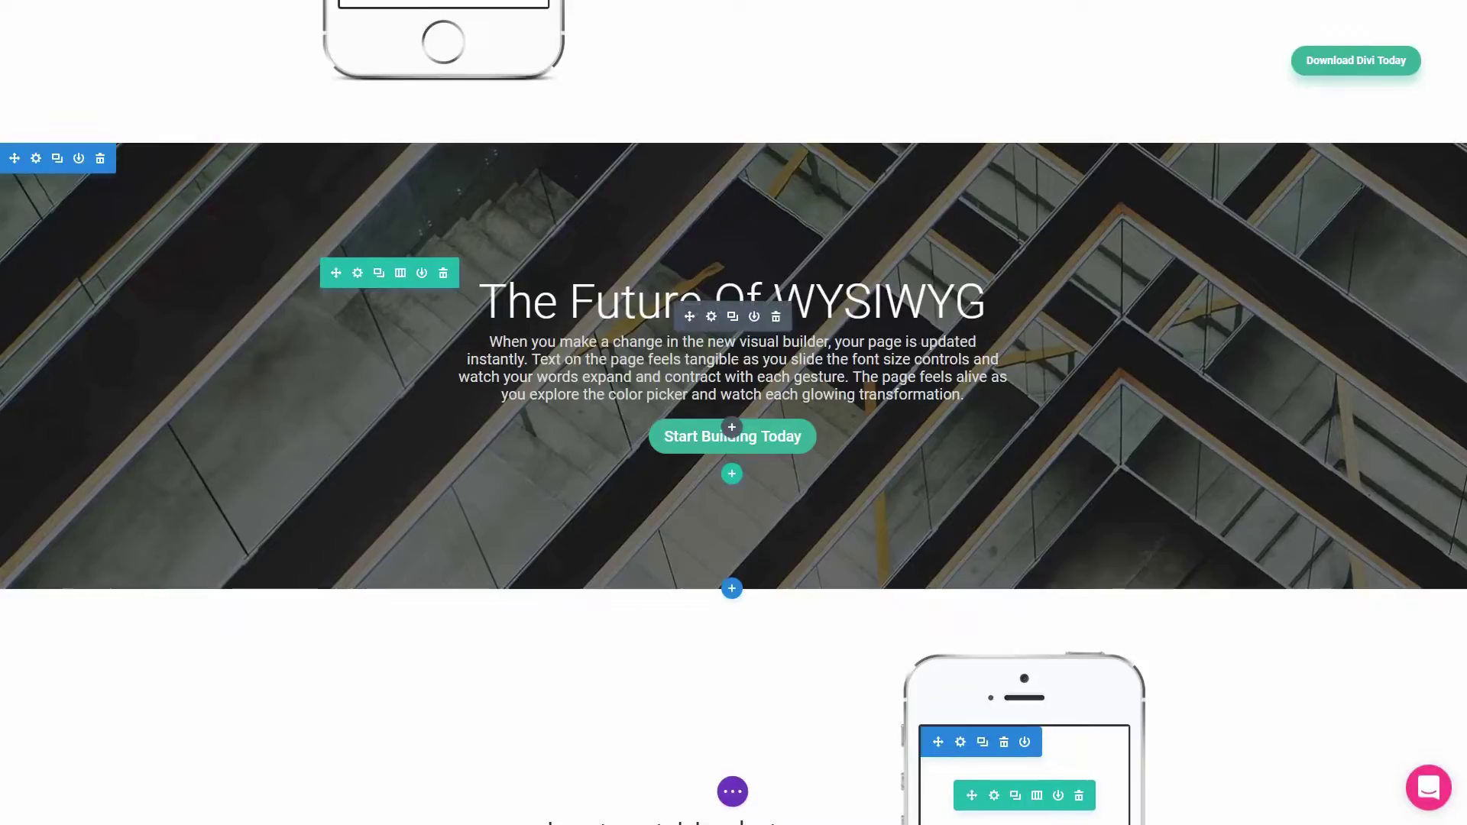
left_click(730, 429)
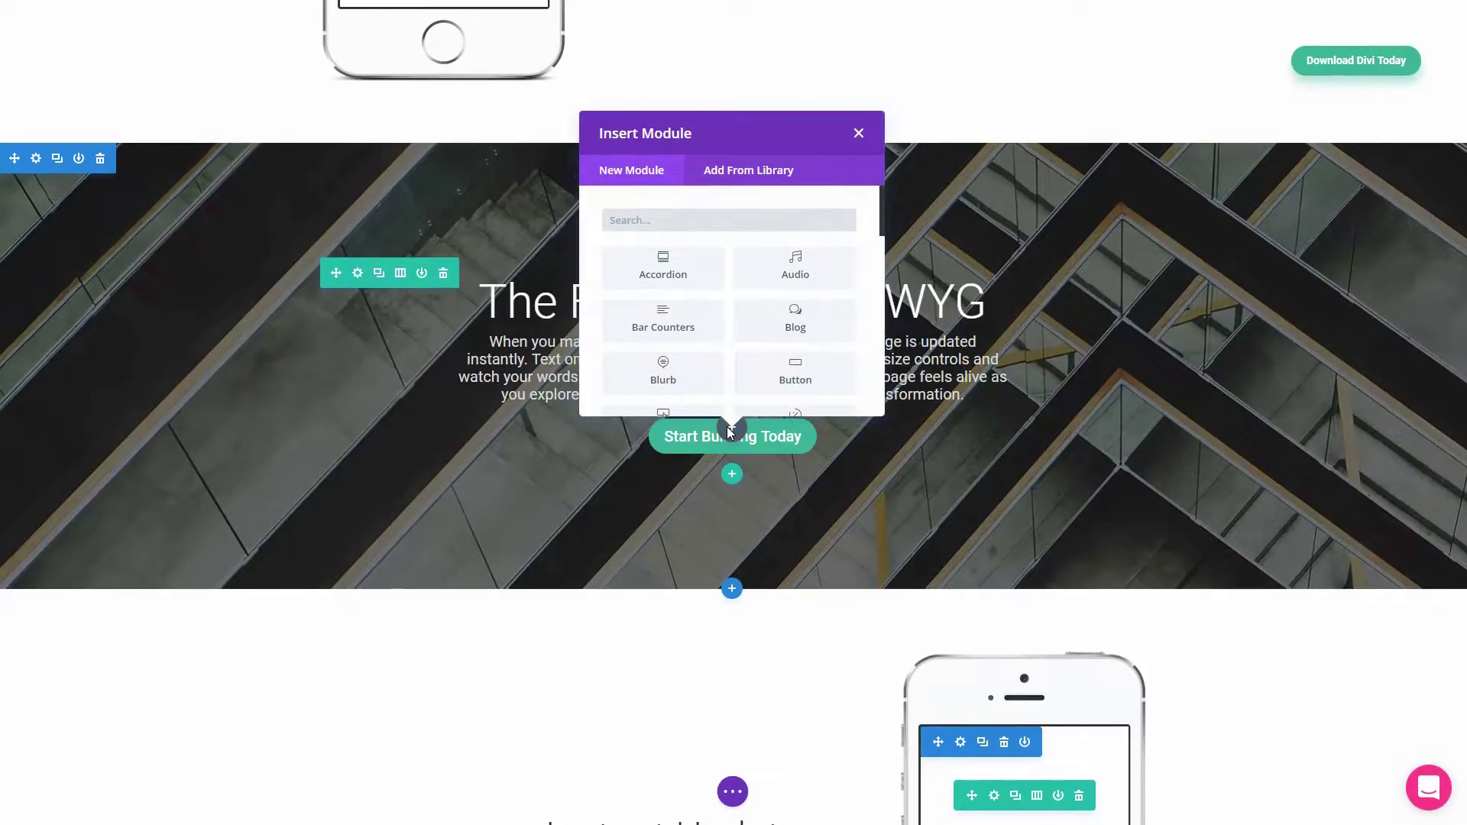
type("image")
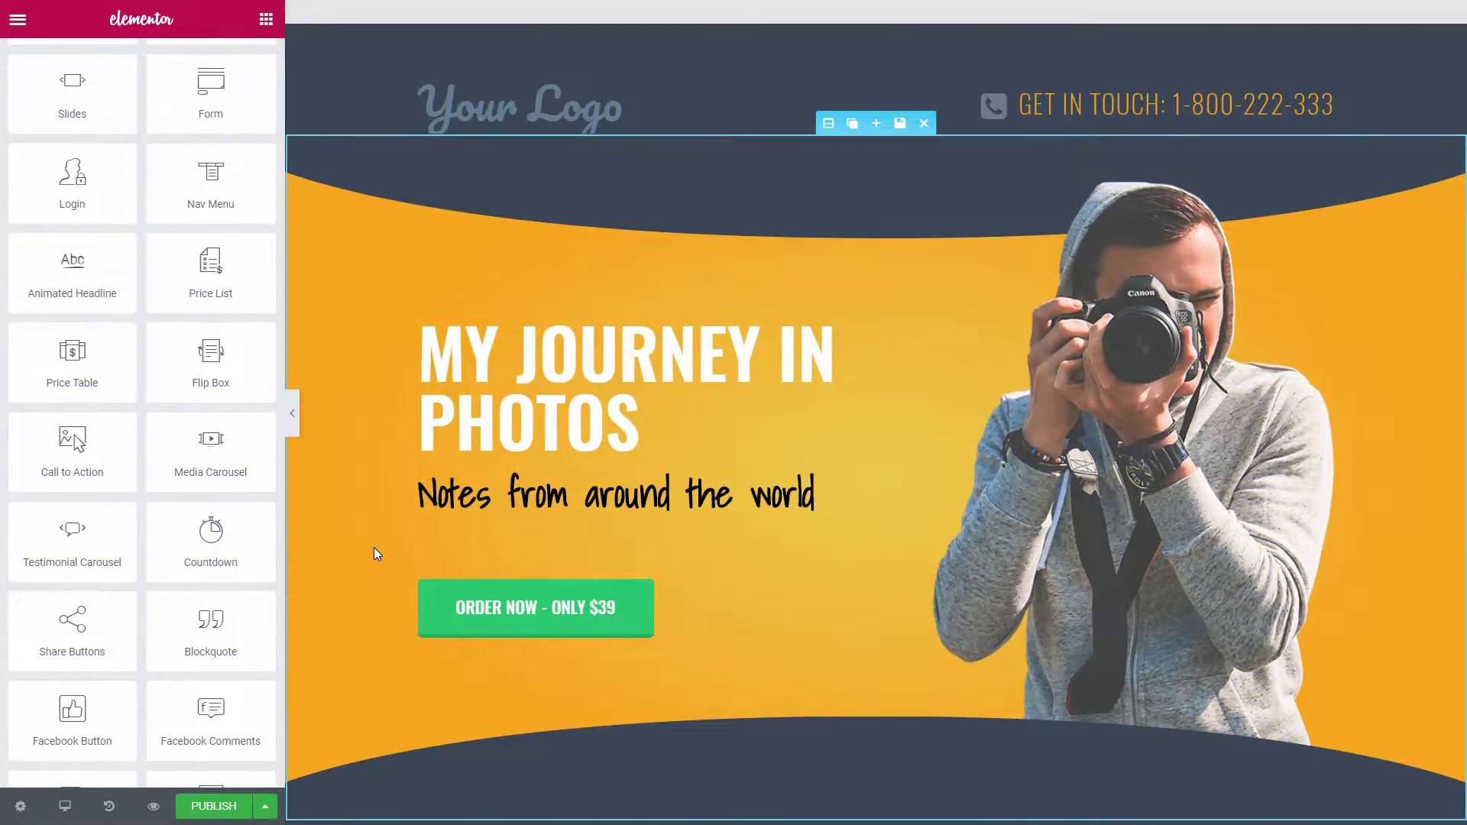
- Drop a Price Table above the Buddies Recommending Me testimonials, then open Divi's module list
scroll(374, 548, "down", 15)
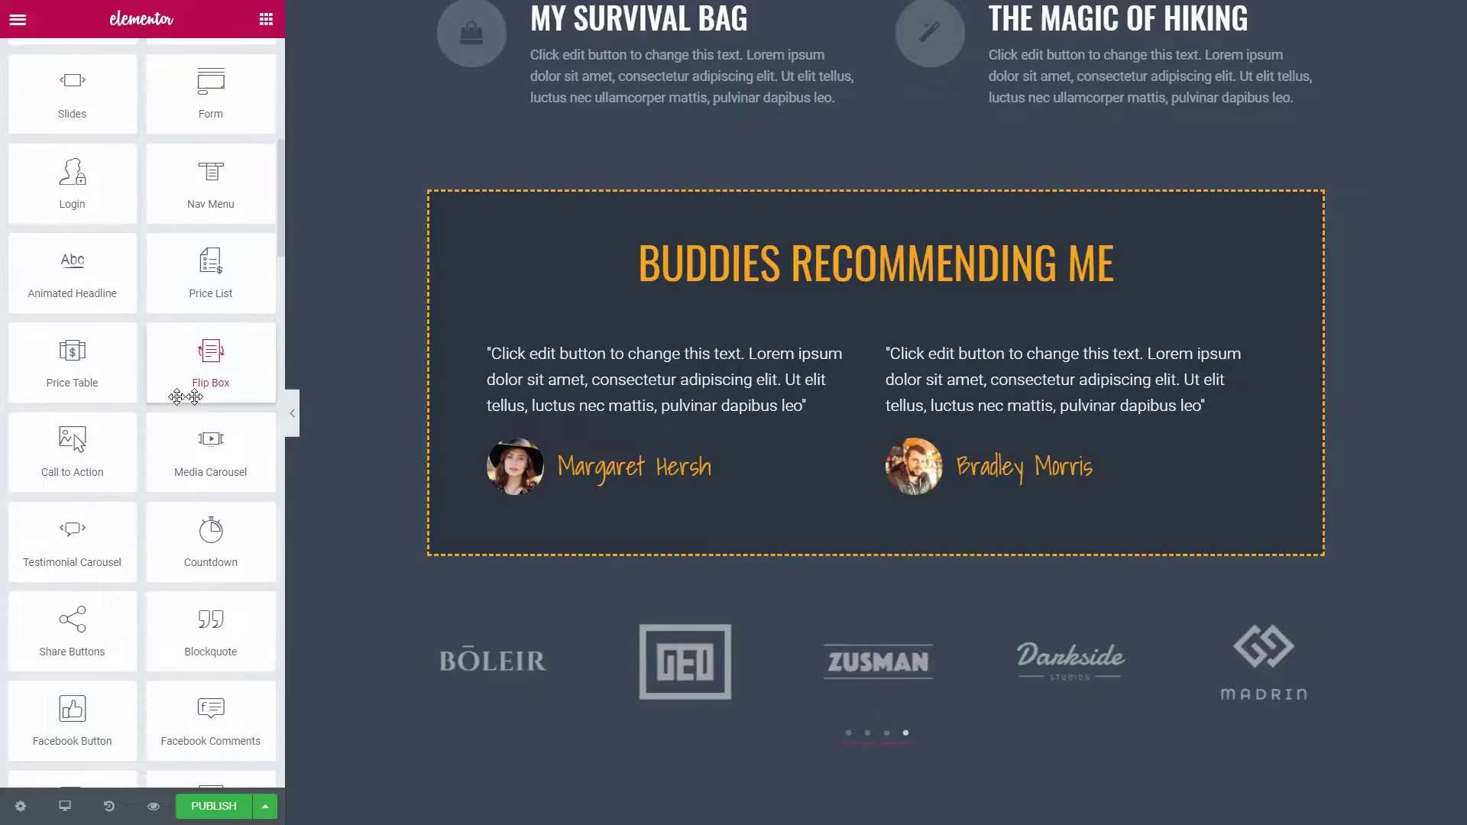
left_click_drag(67, 359, 842, 139)
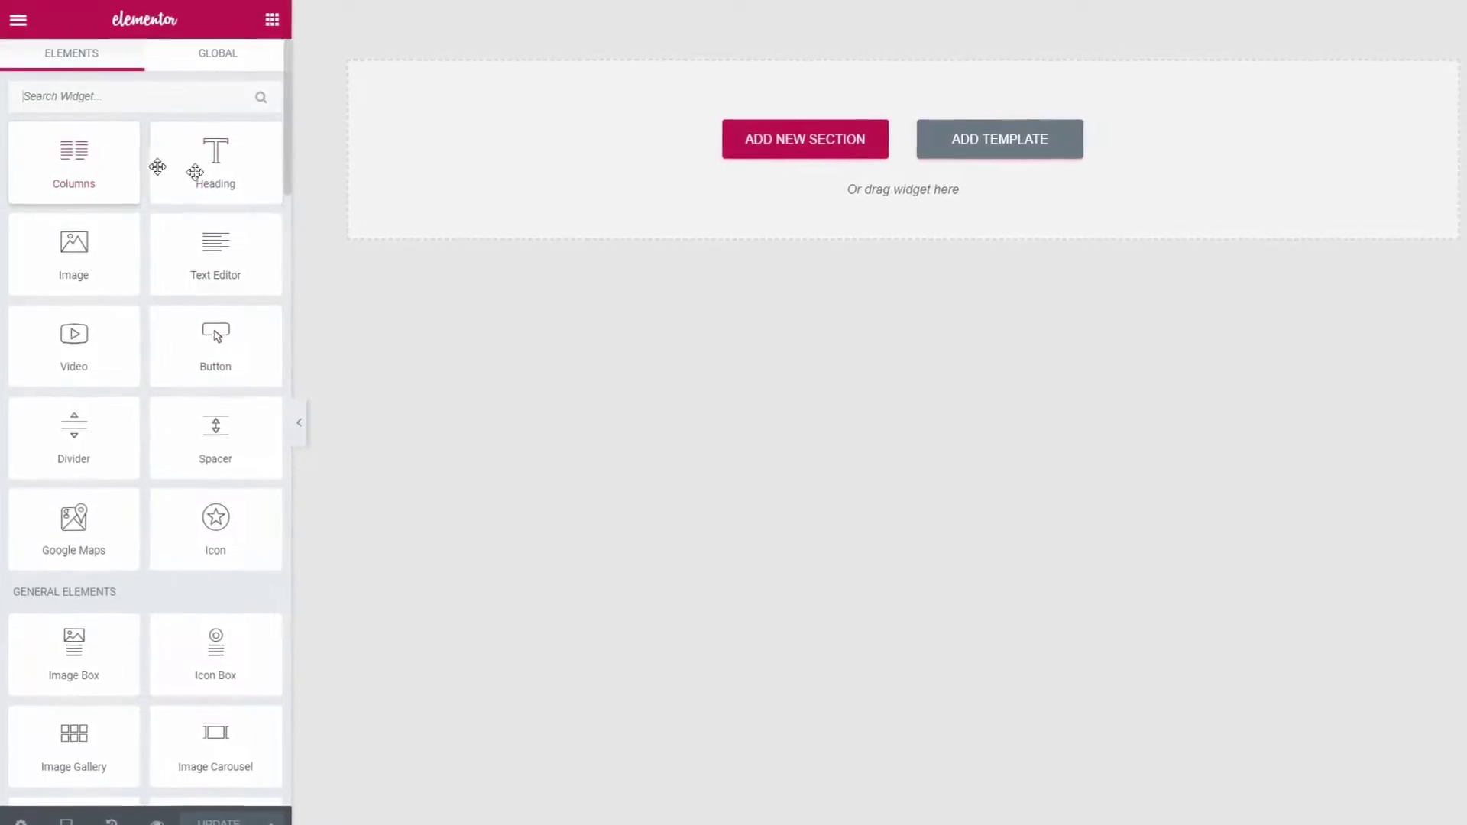
scroll(163, 380, "down", 8)
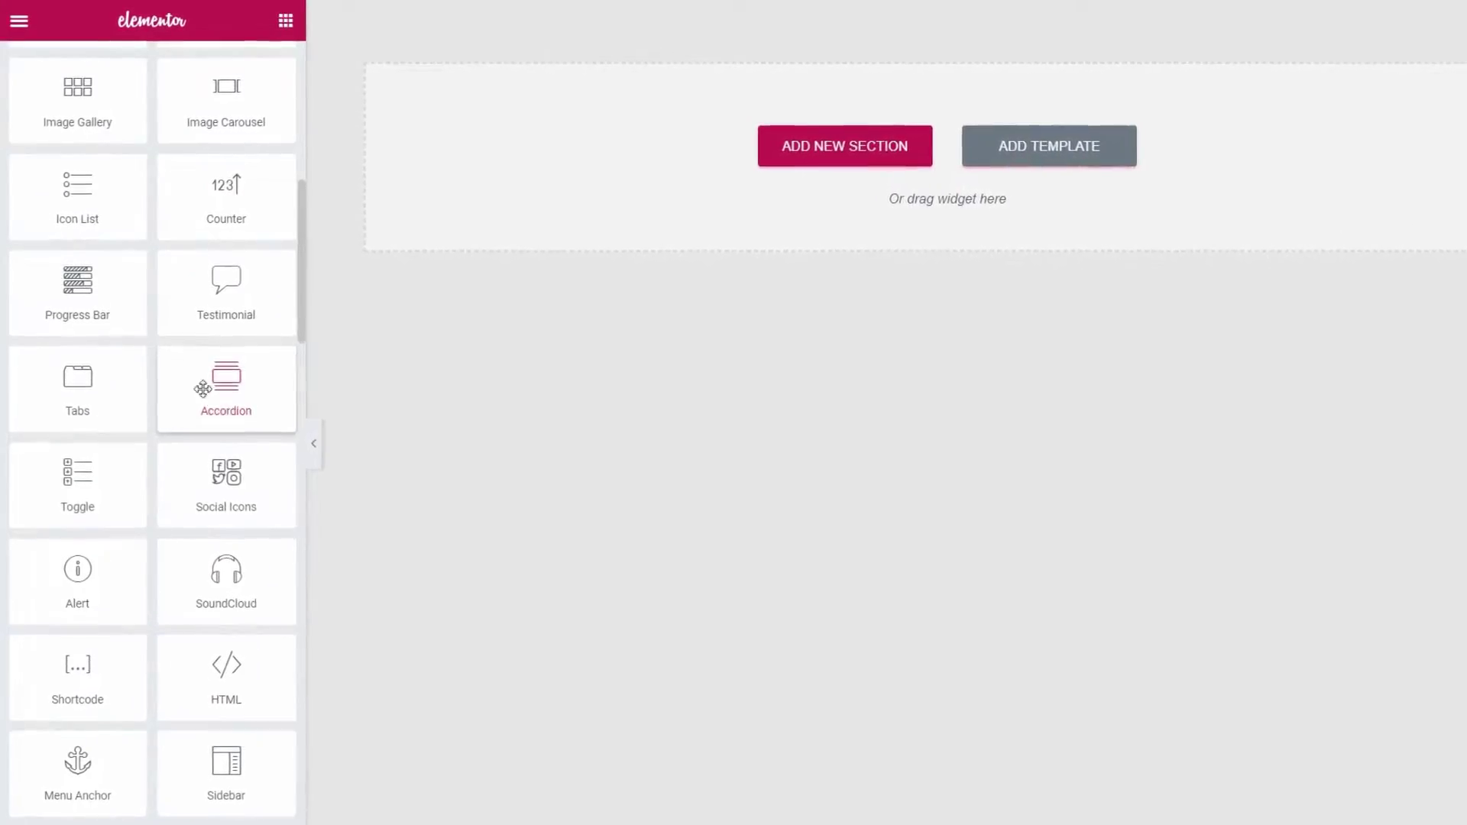
scroll(82, 557, "down", 20)
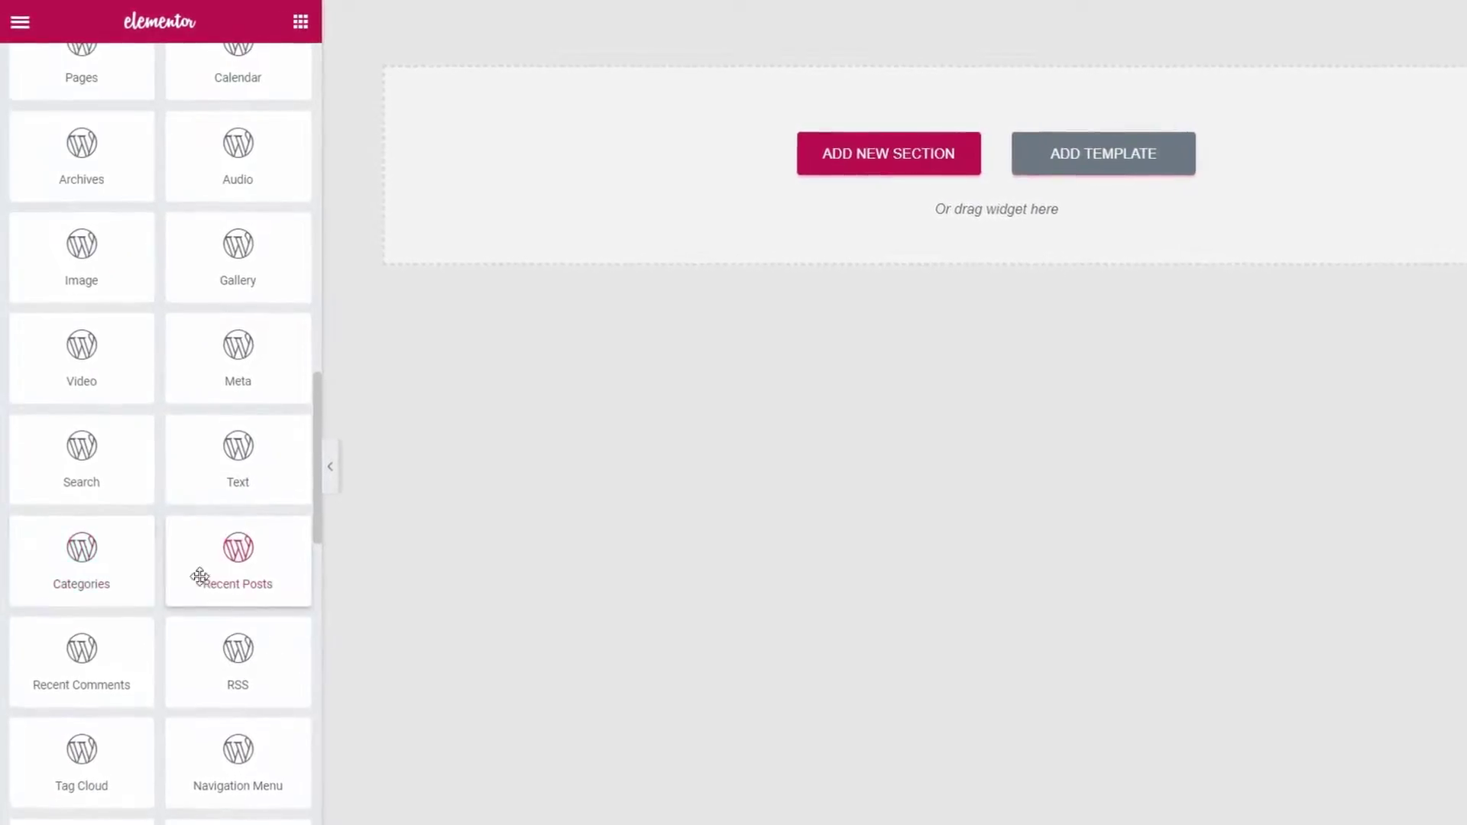
scroll(142, 691, "down", 7)
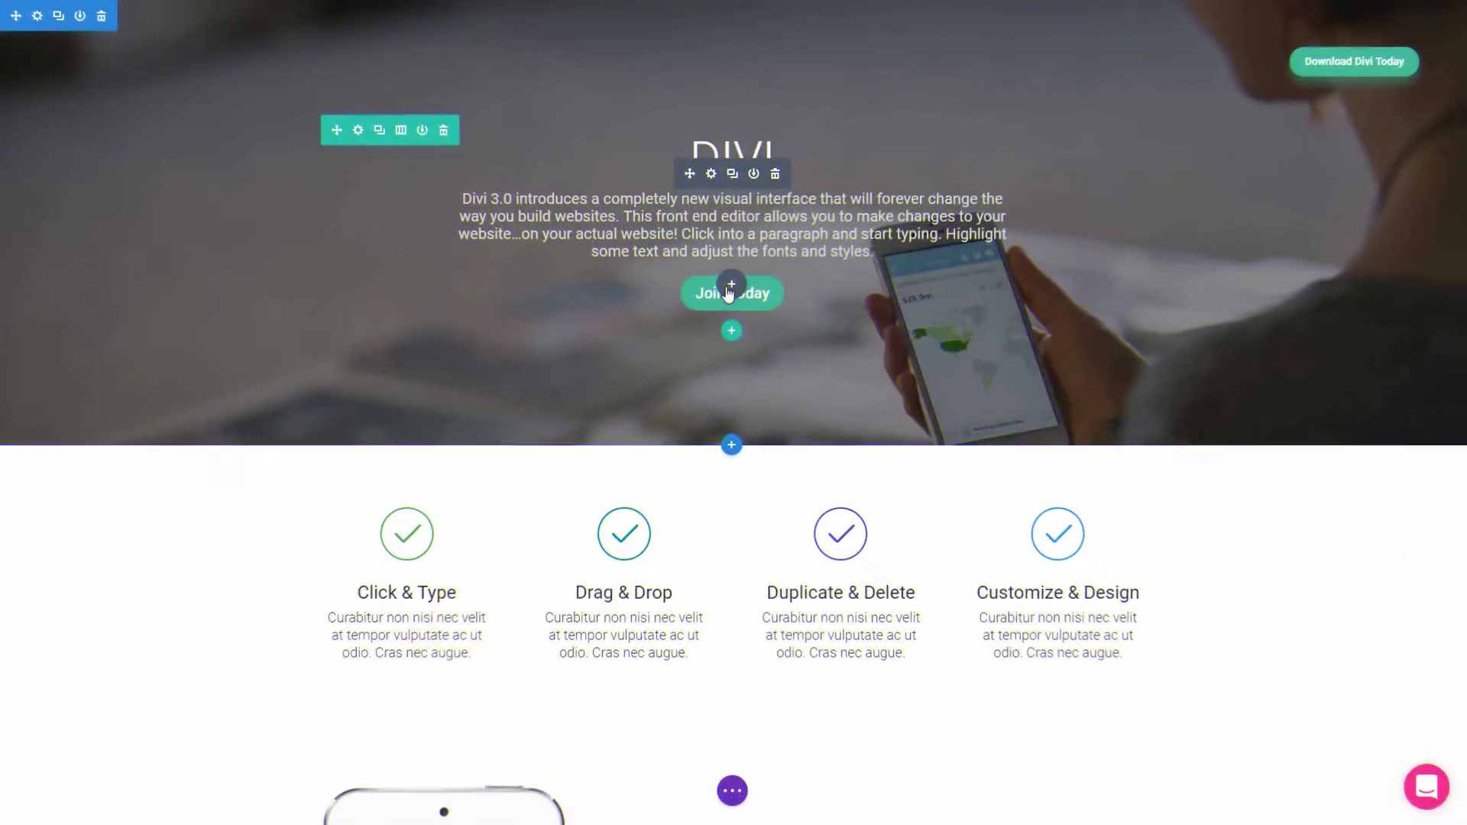
left_click(731, 283)
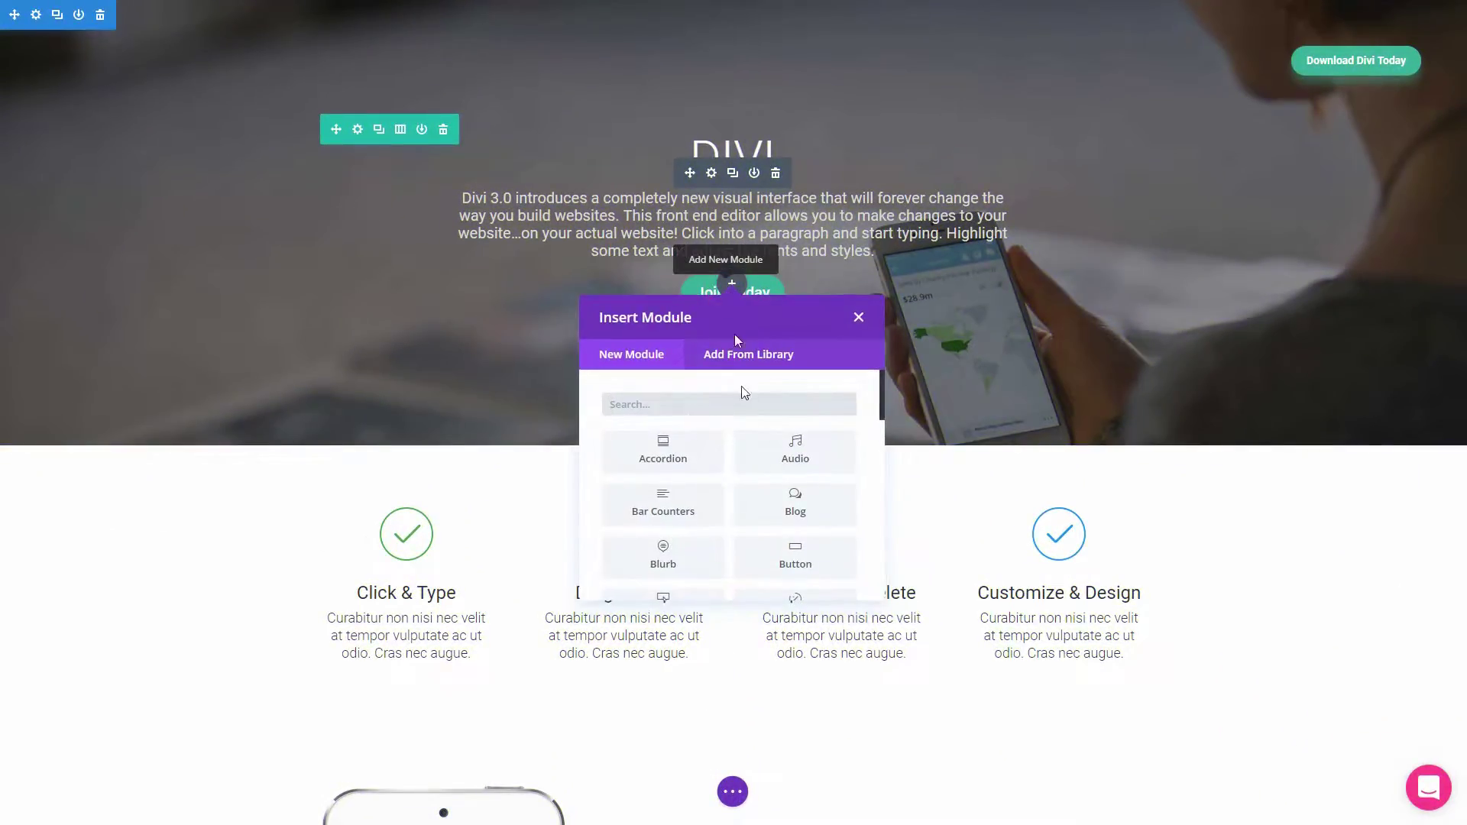
scroll(751, 493, "down", 5)
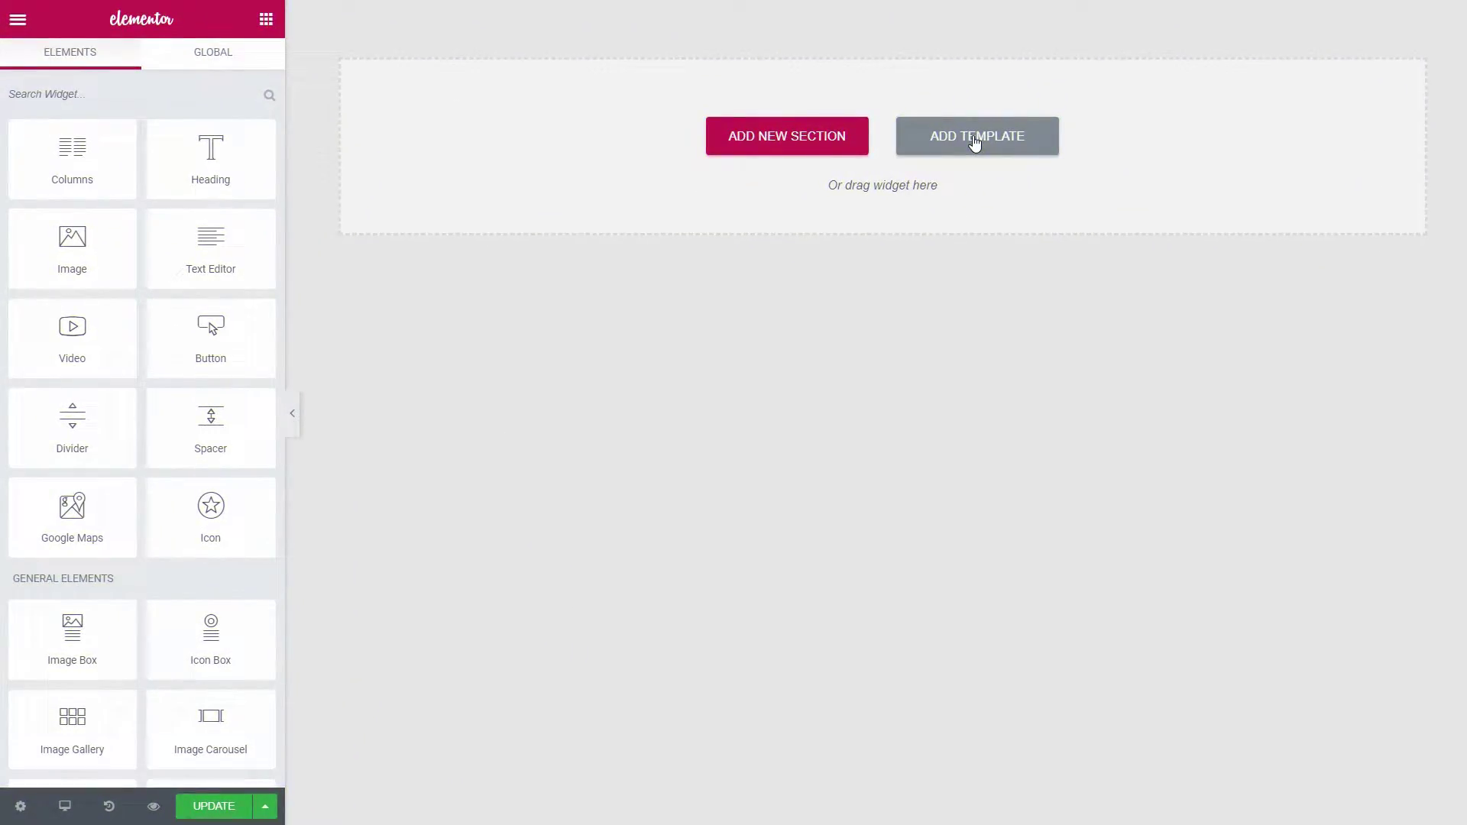
- Browse the Pages and My Templates tabs, then insert the dark company-introduction block
left_click(975, 143)
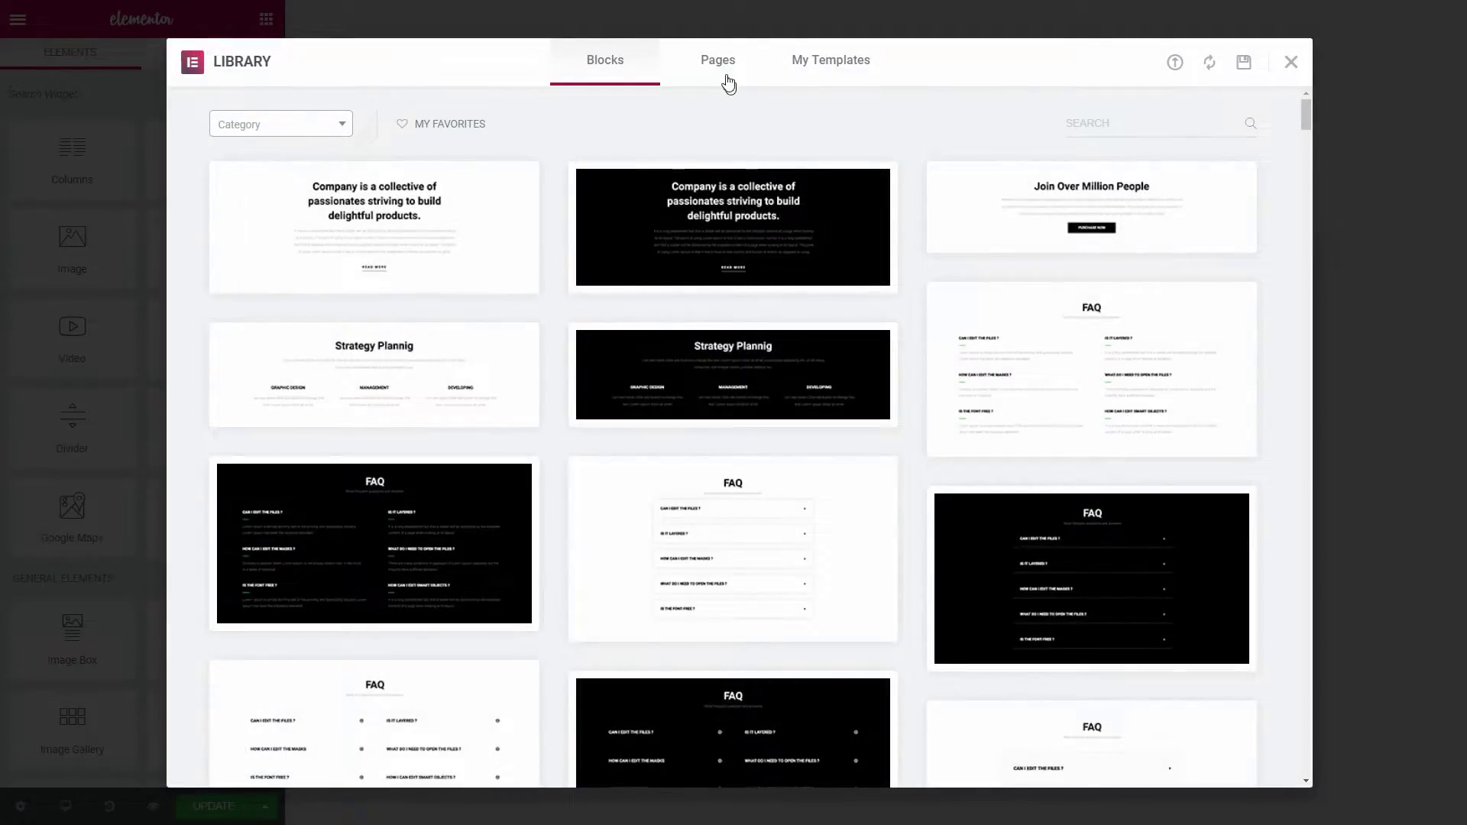
left_click(718, 61)
left_click(836, 65)
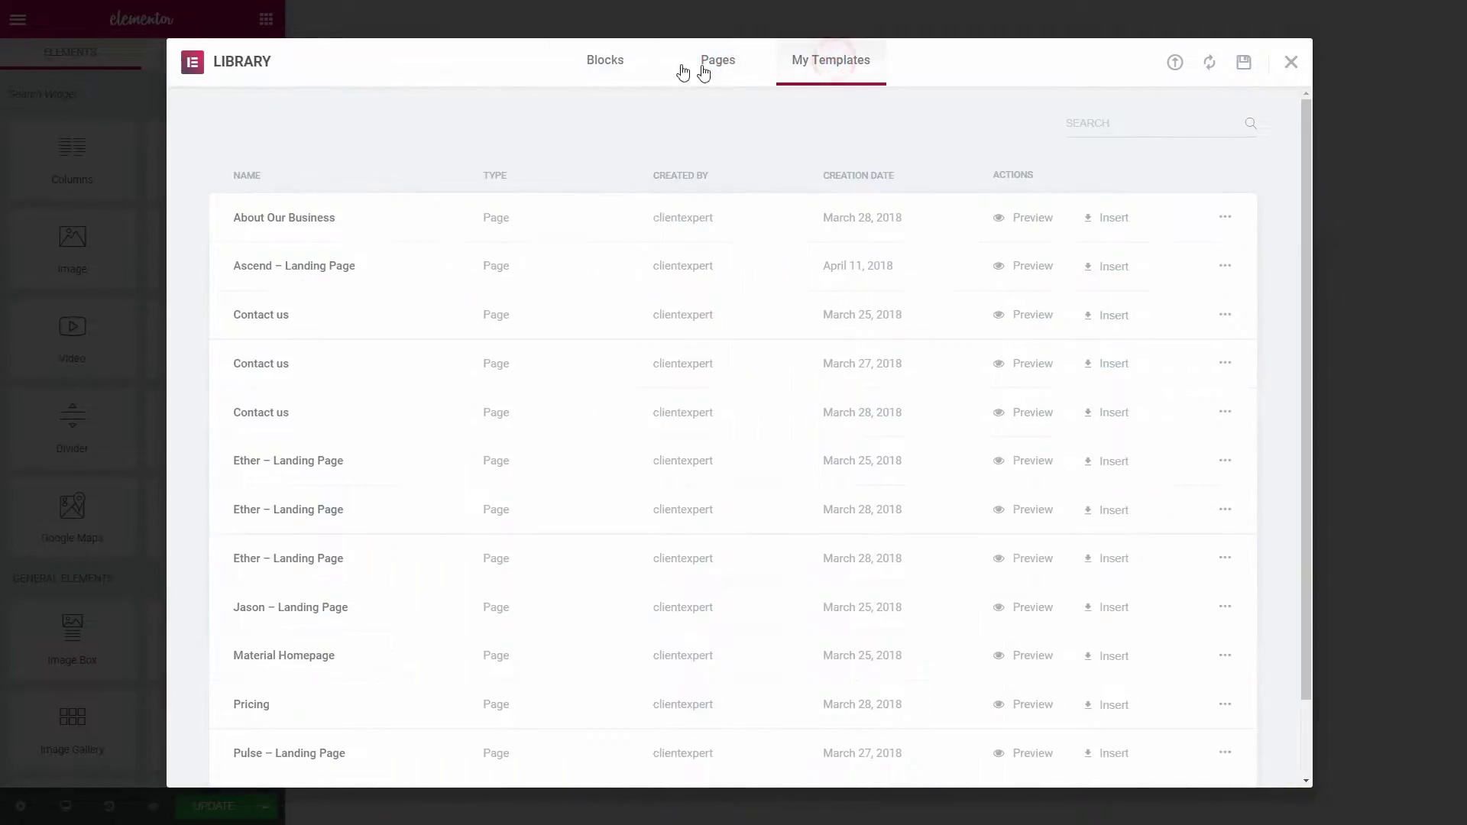
left_click(602, 70)
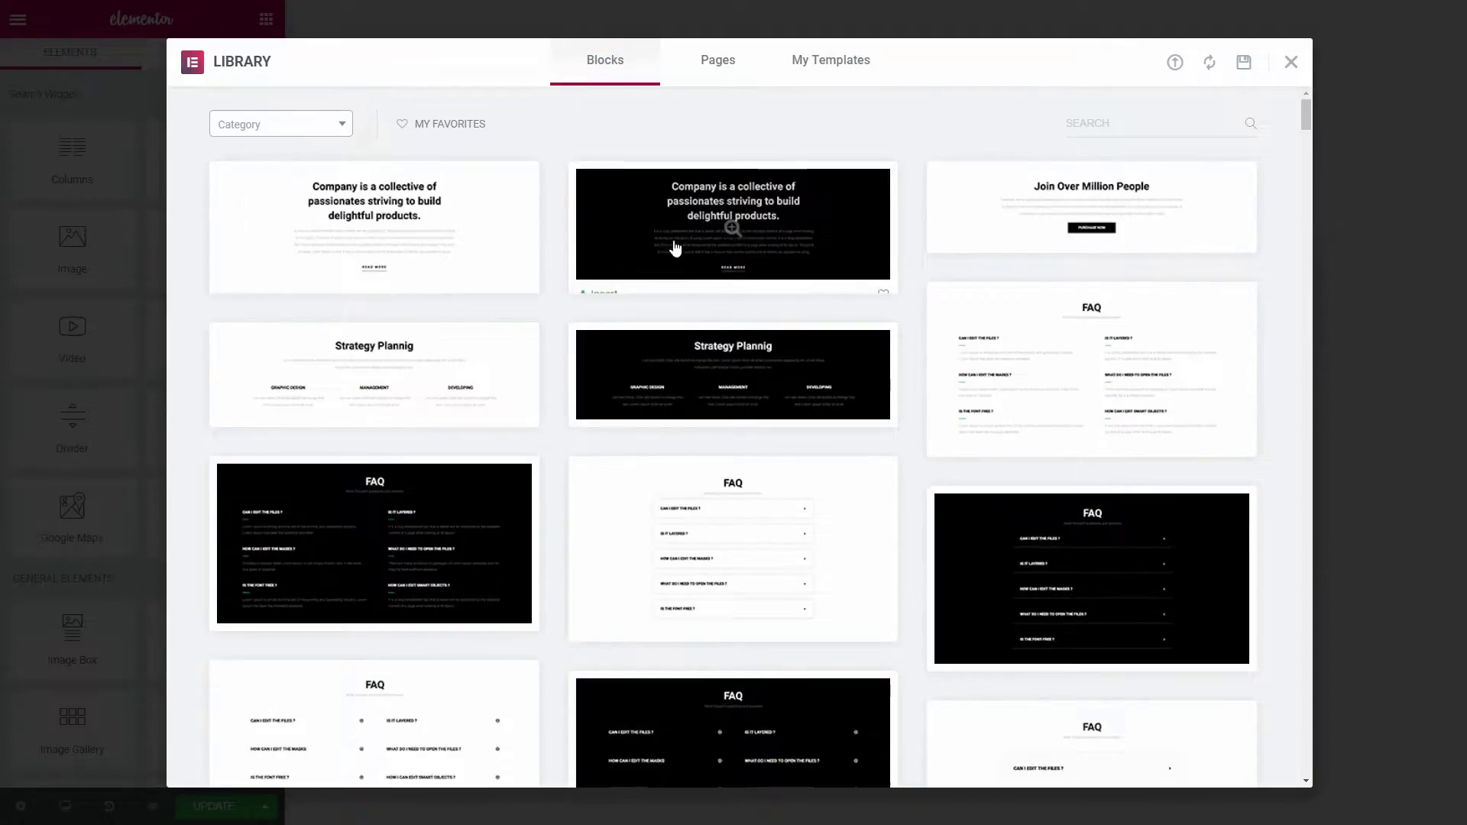
left_click(604, 280)
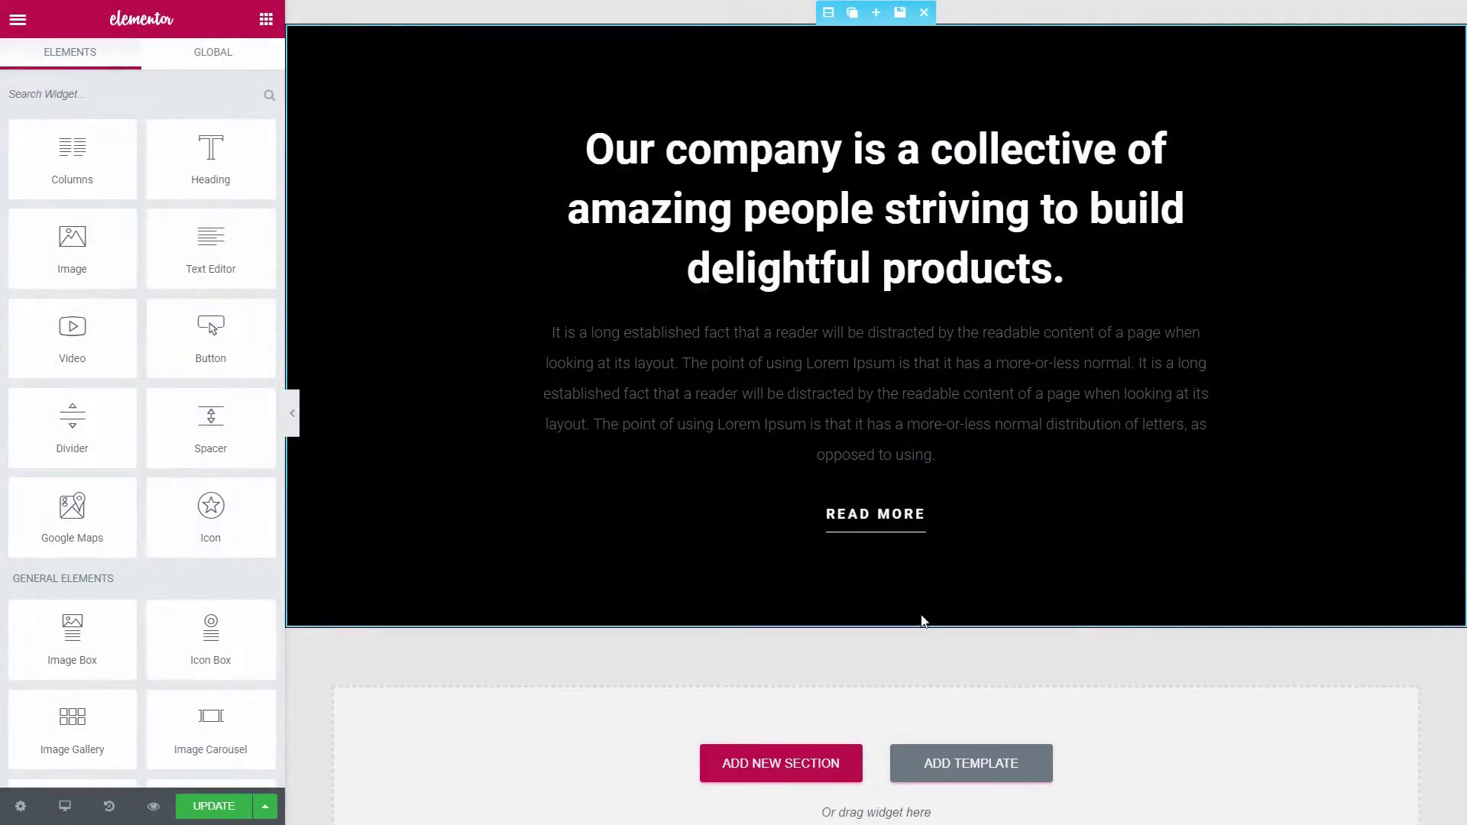
- Start a new section, filter the template library to Header blocks, and close it
left_click(806, 758)
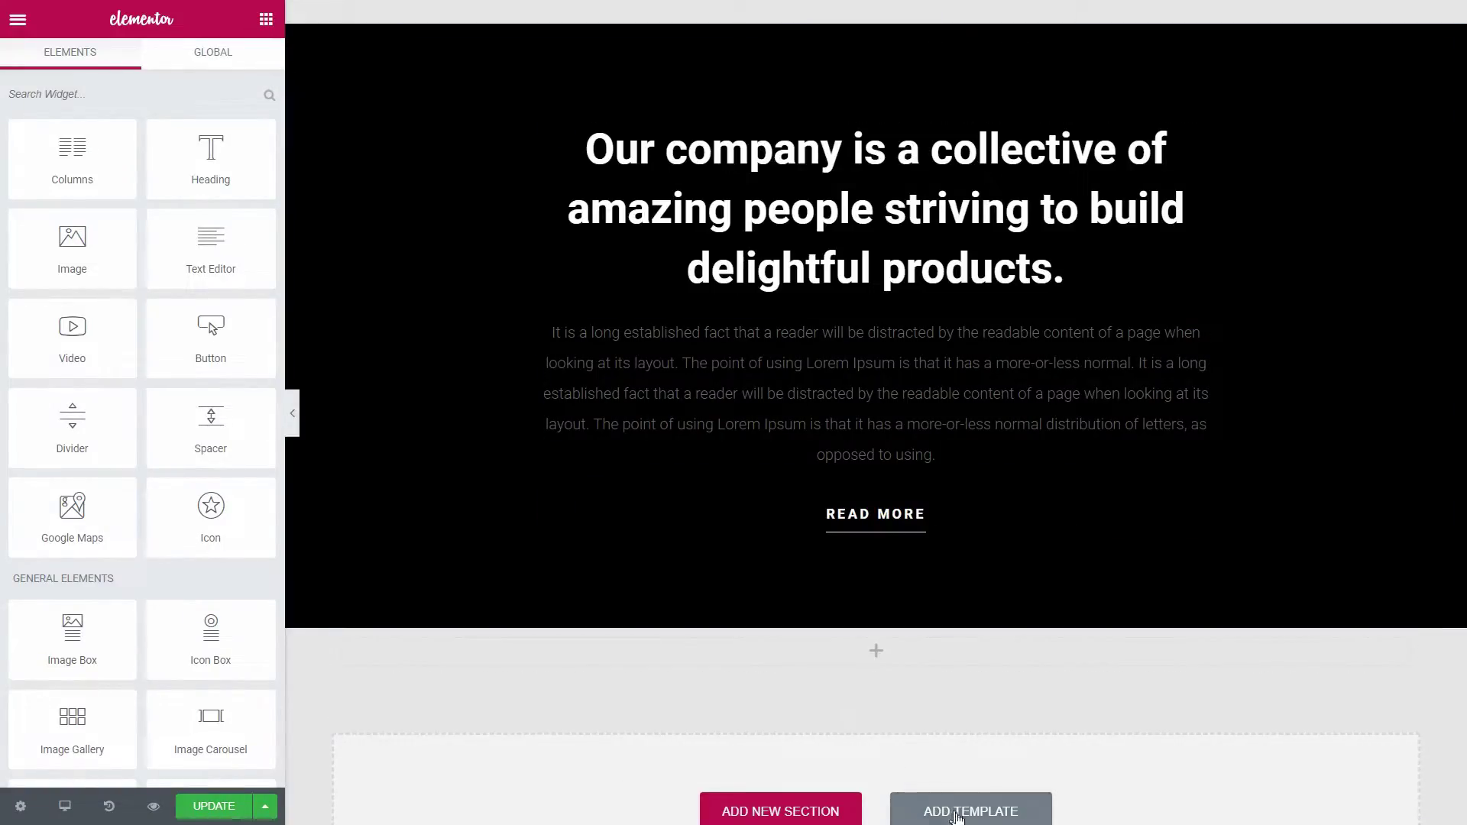
left_click(955, 811)
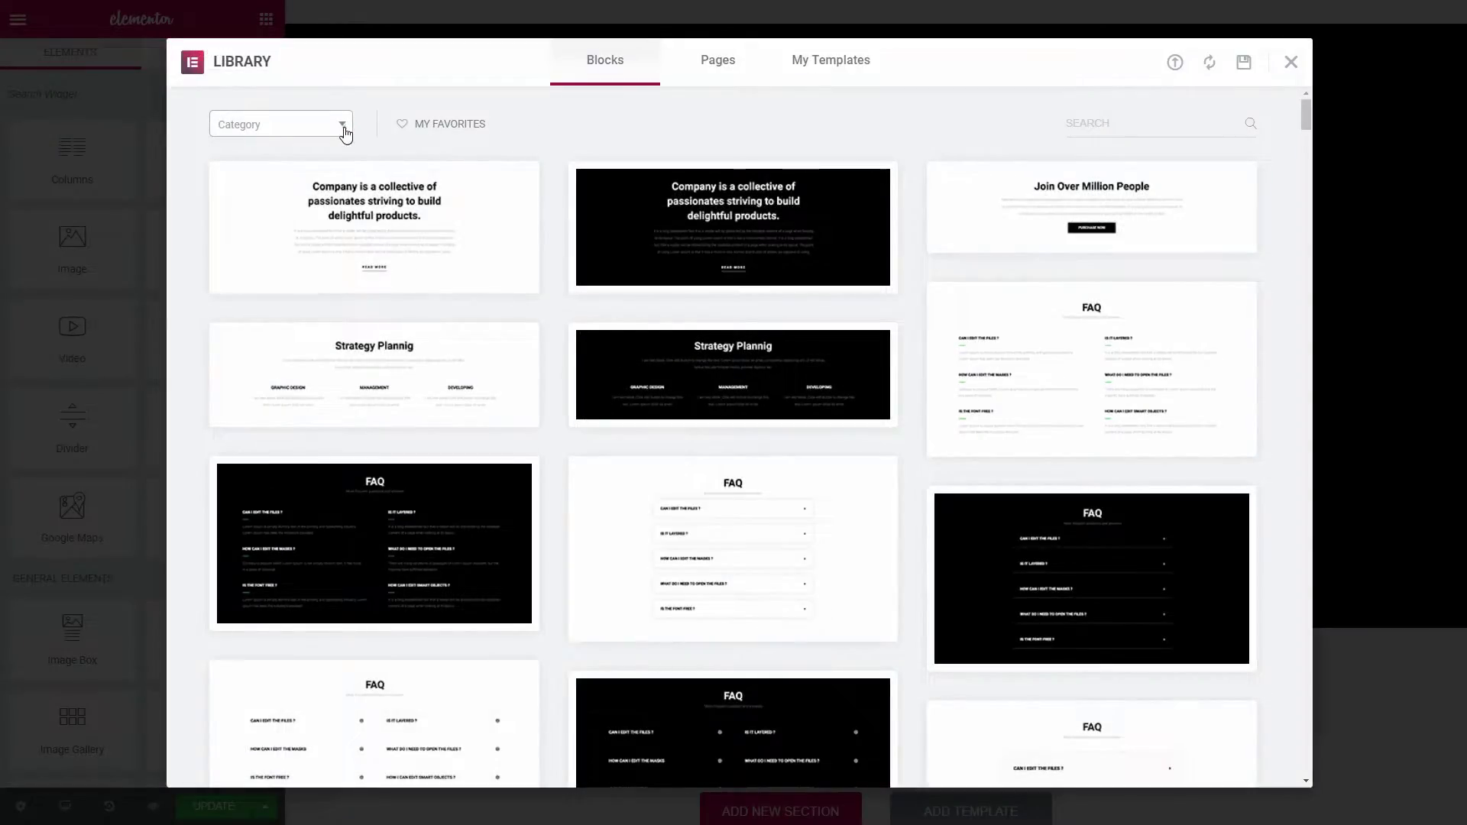
left_click(346, 134)
scroll(288, 285, "down", 4)
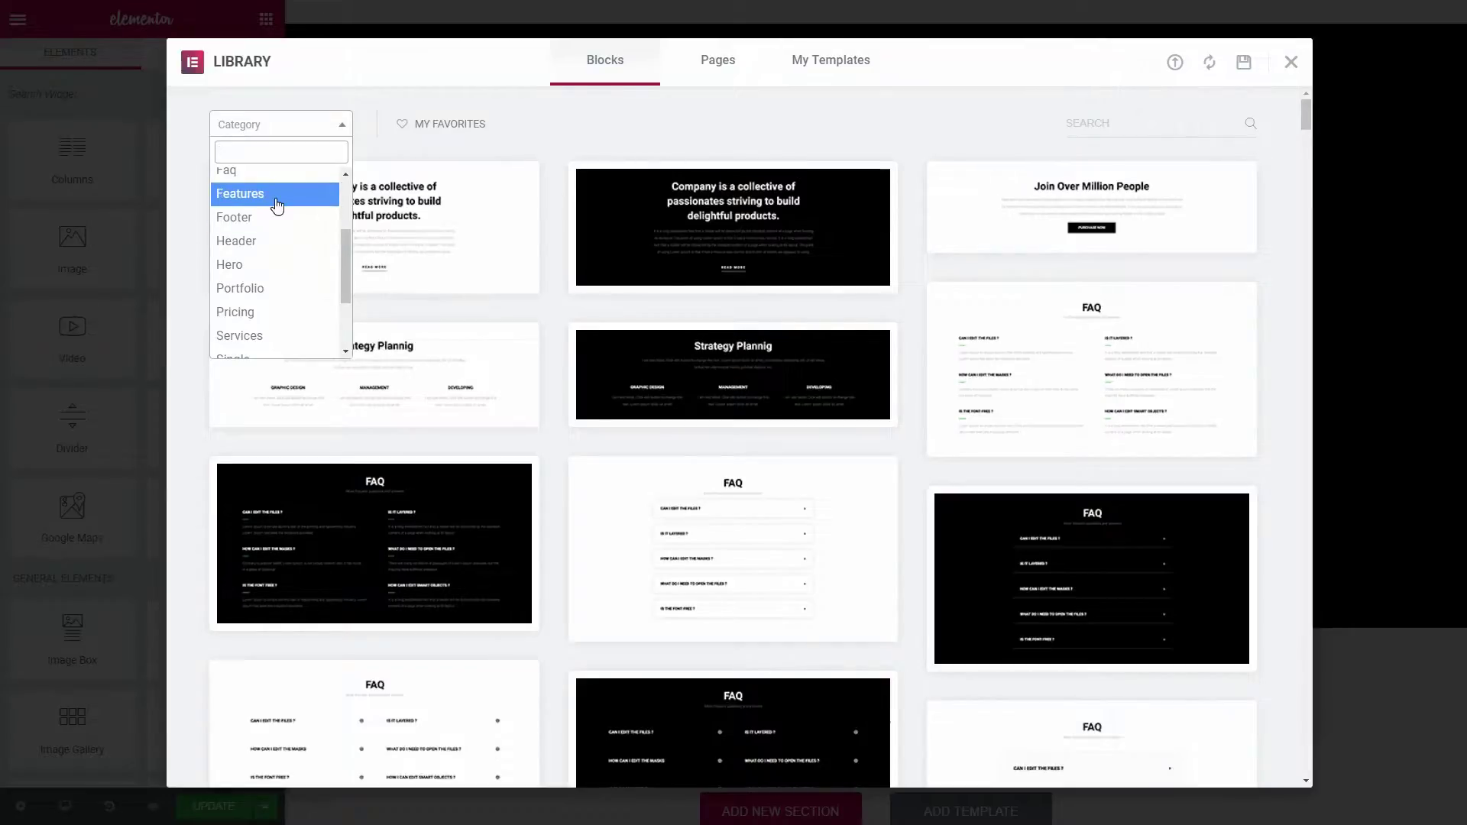
left_click(272, 241)
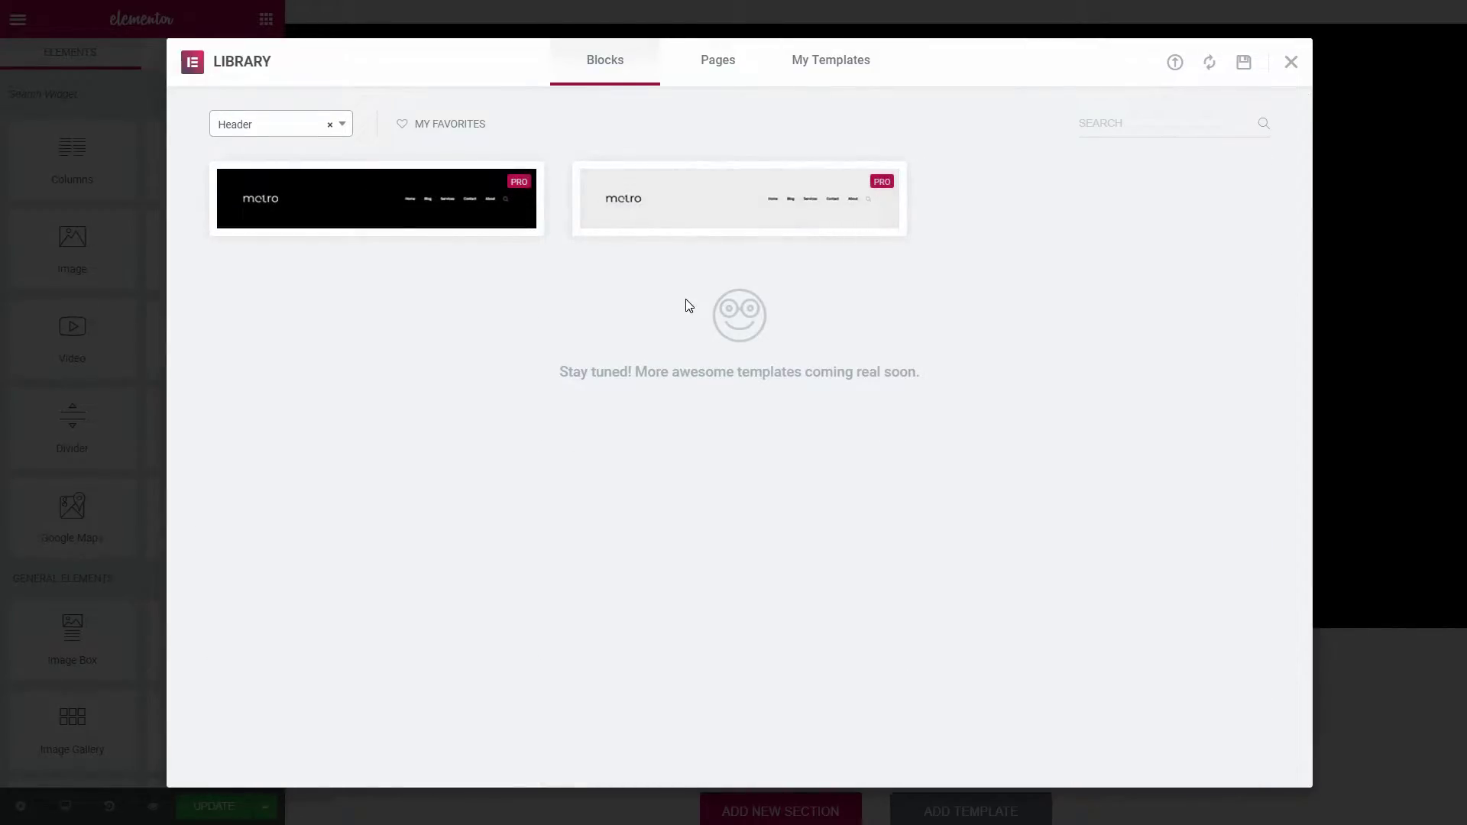
left_click(1289, 66)
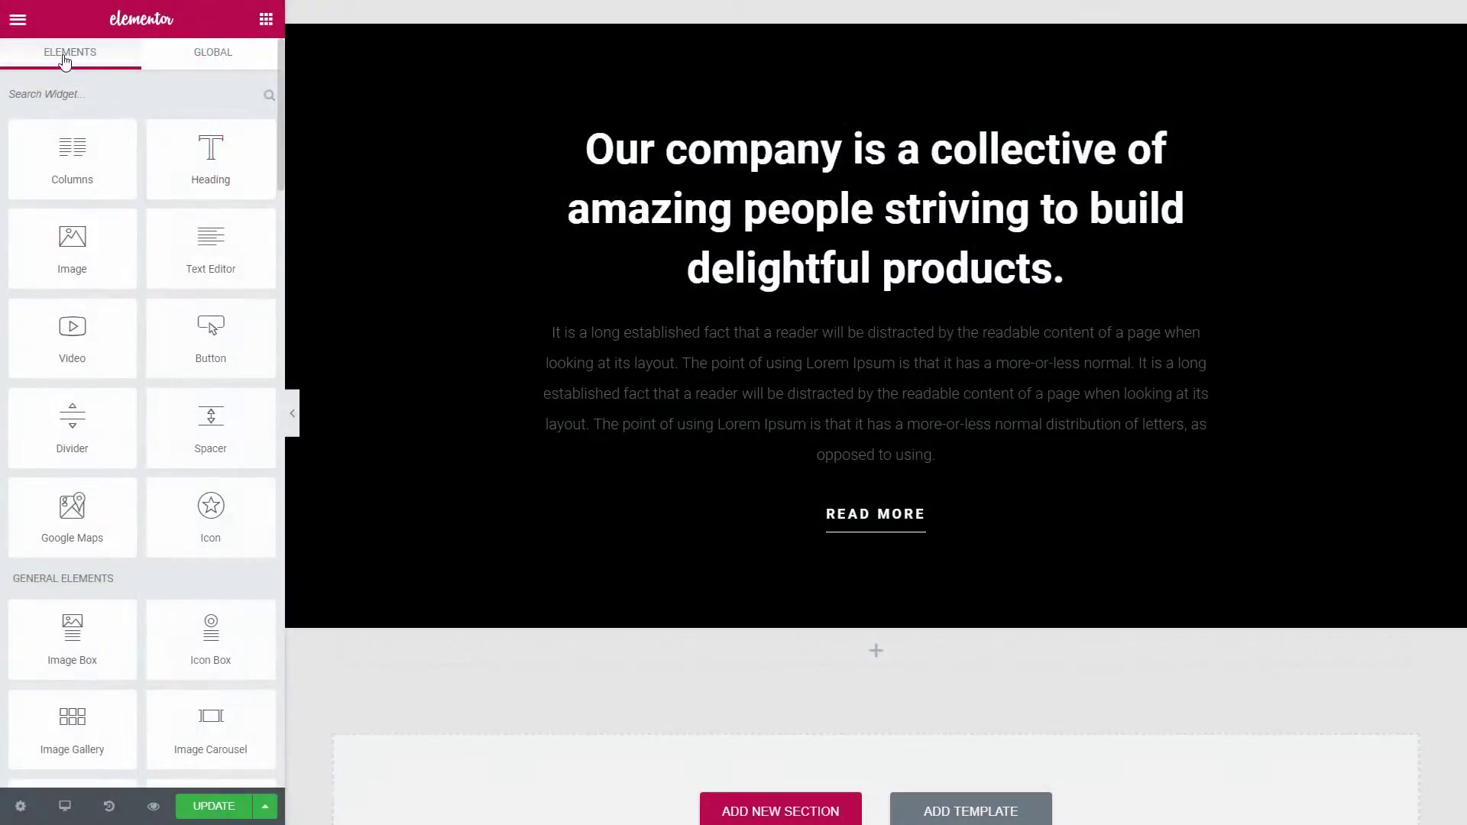
- Exit the Elementor editor to the WordPress dashboard, confirming Leave
left_click(18, 20)
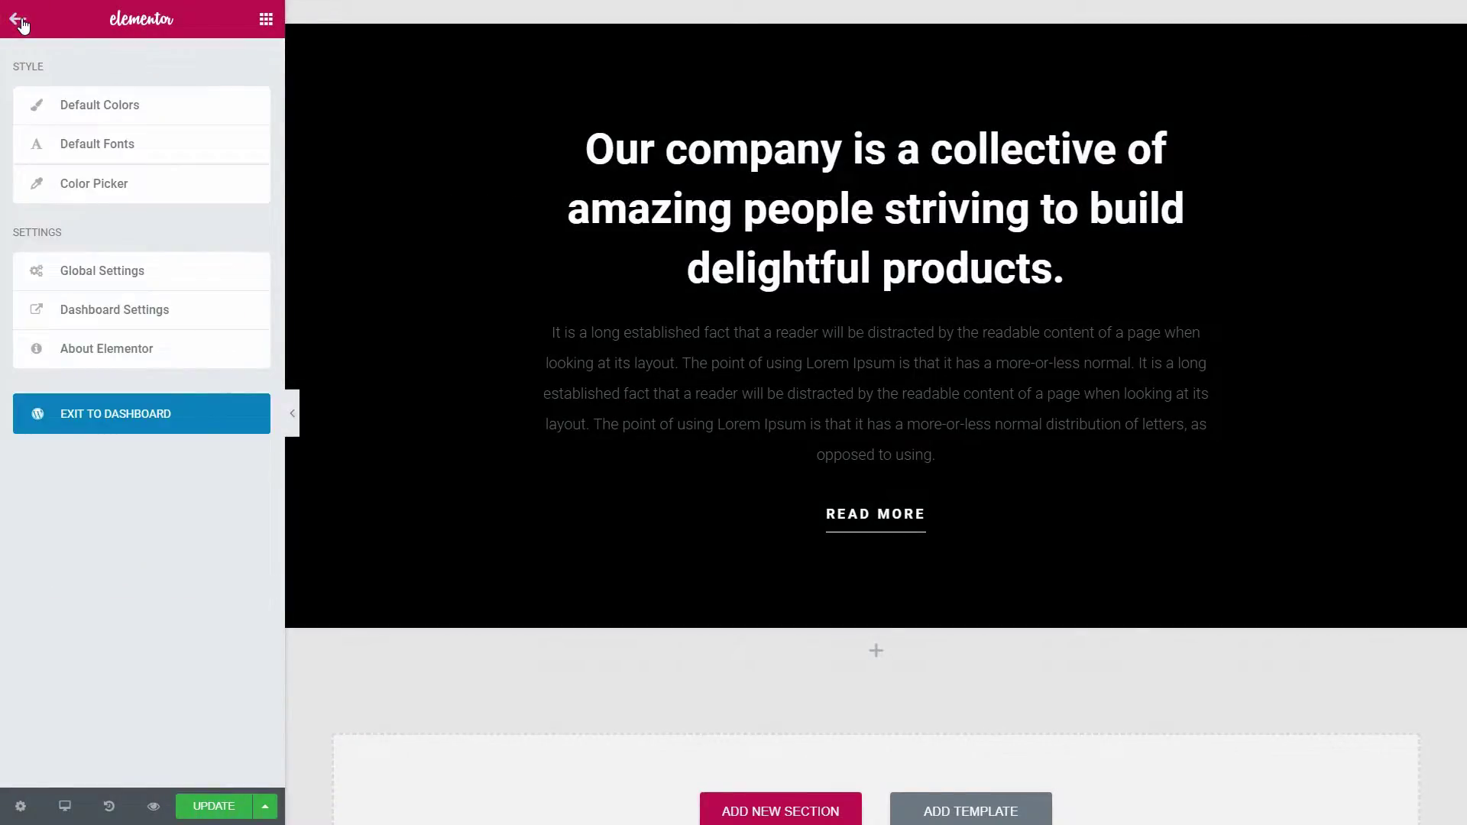
left_click(139, 422)
left_click(126, 418)
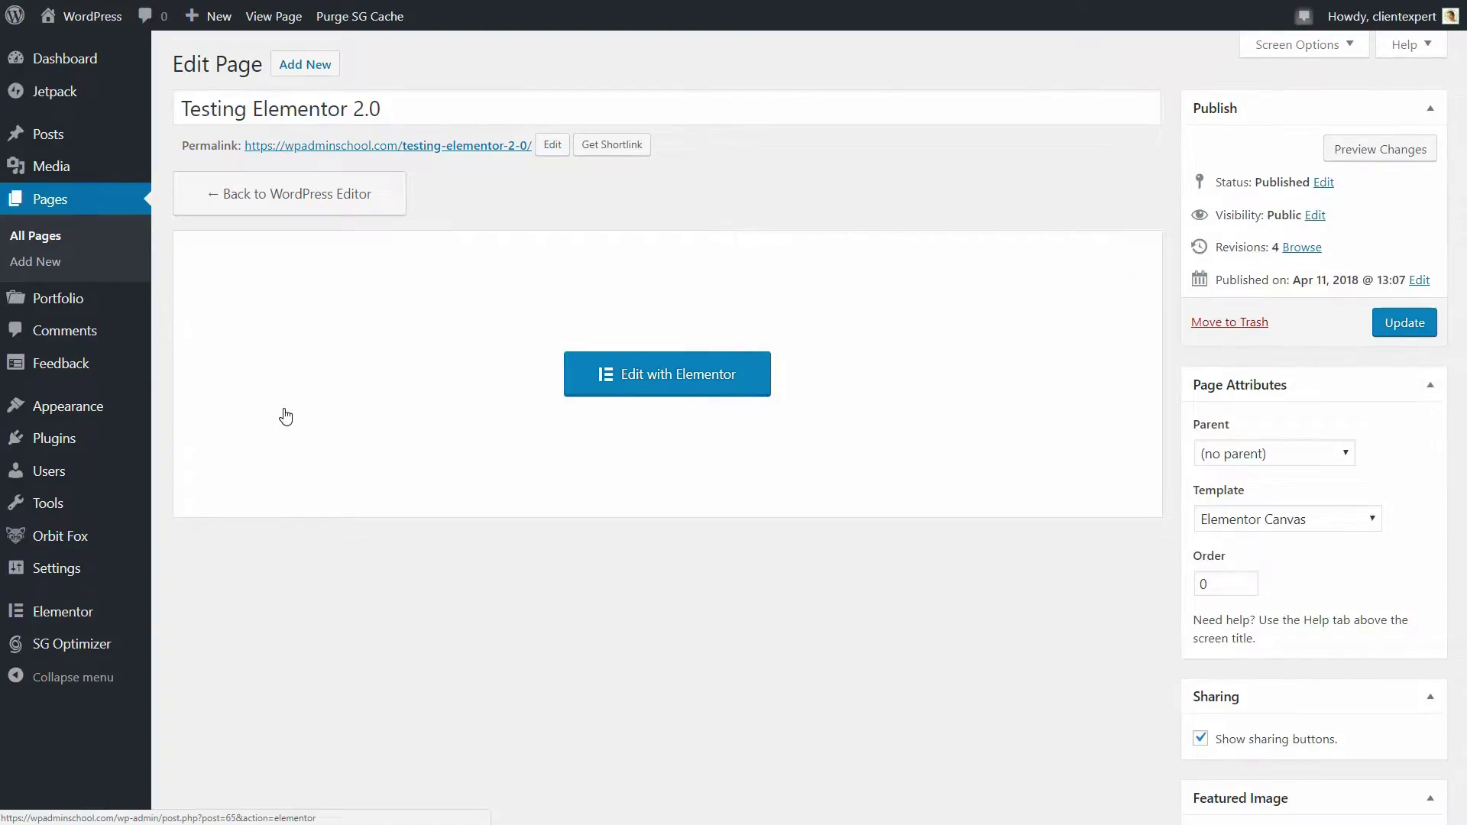
- Preview the Contact Us template in Orbit Fox's Template Directory and import it
mouse_move(68, 547)
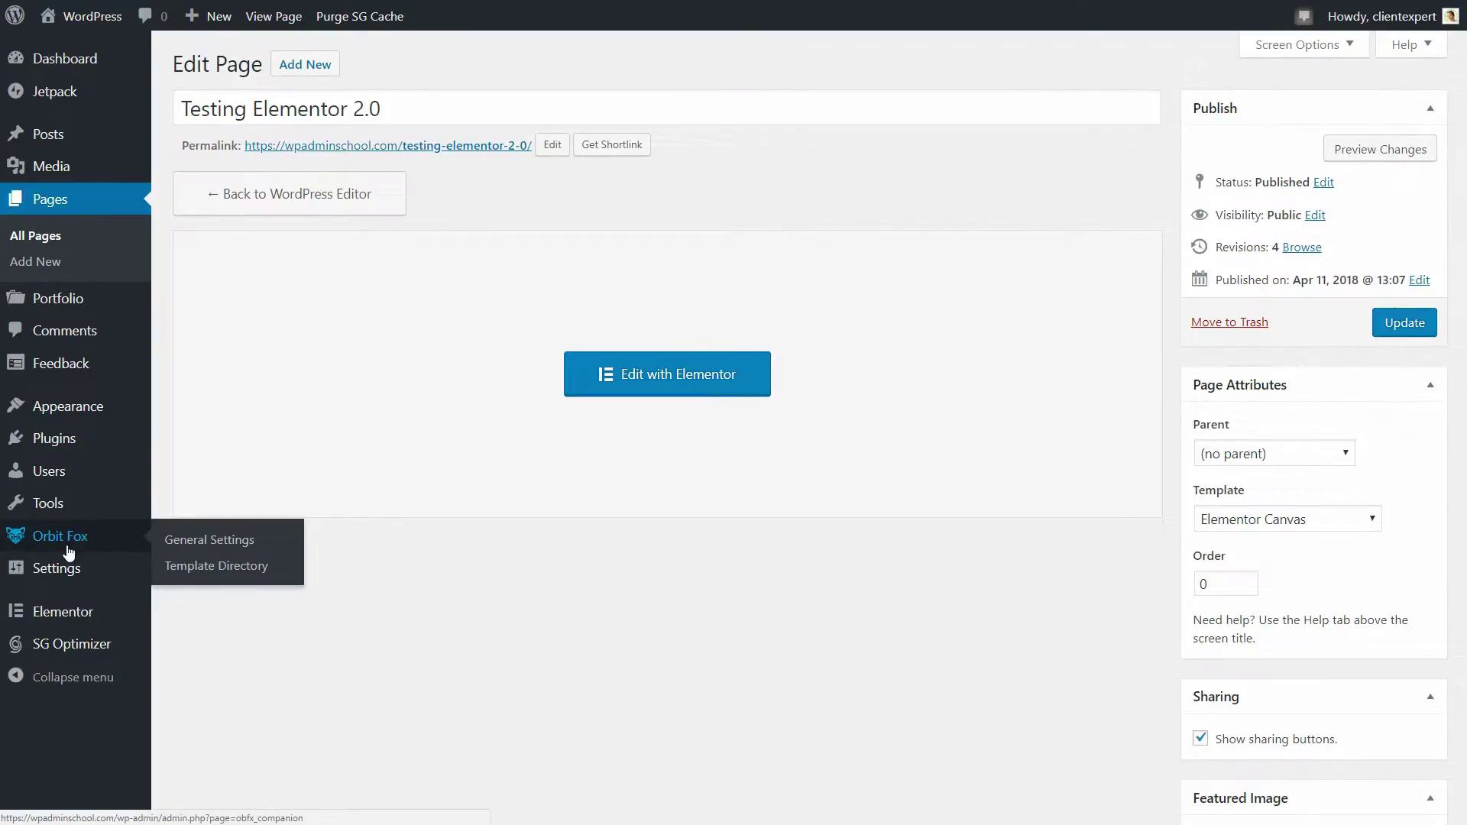
left_click(201, 576)
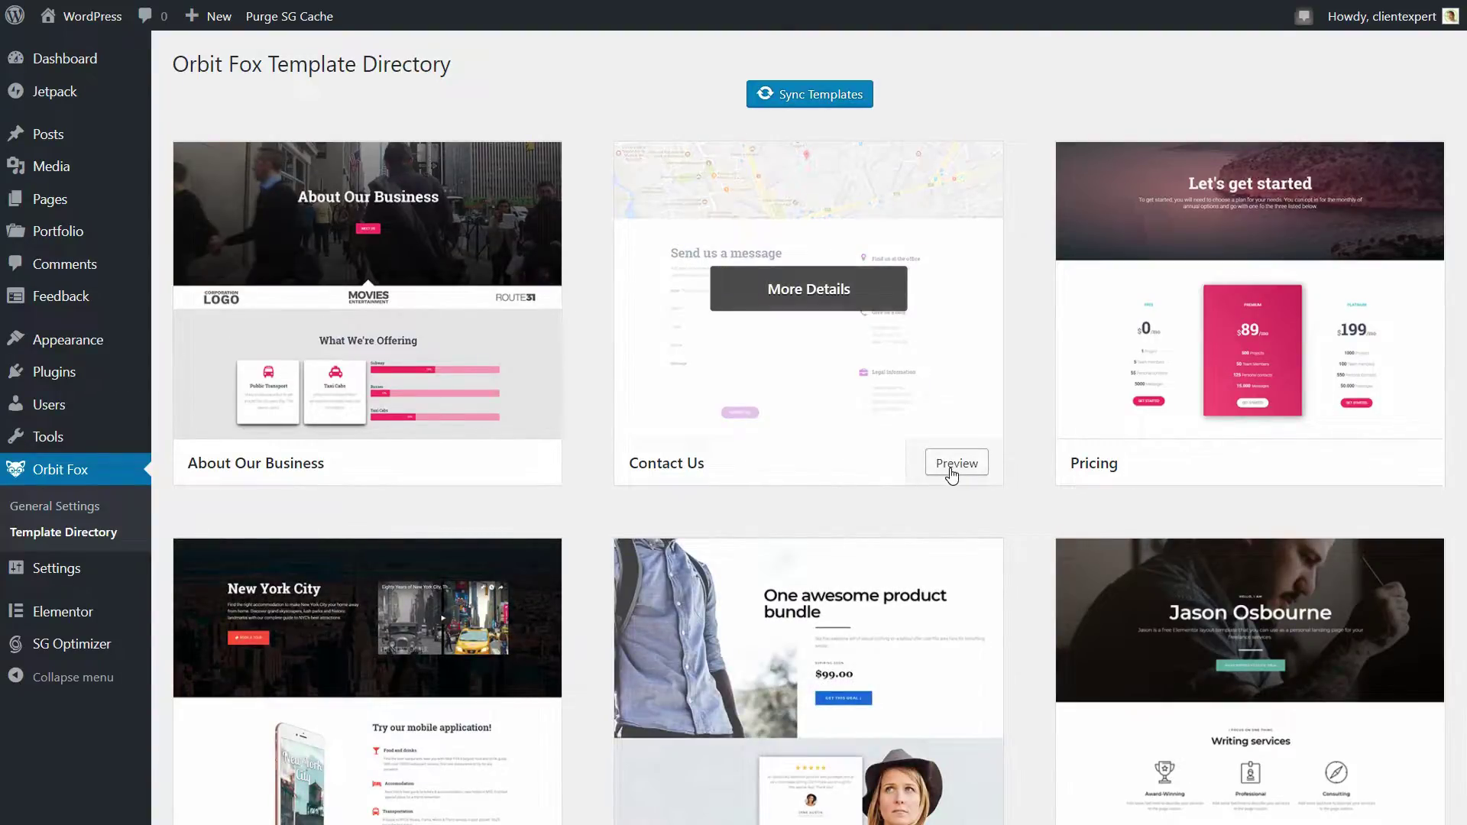
left_click(951, 468)
left_click(249, 23)
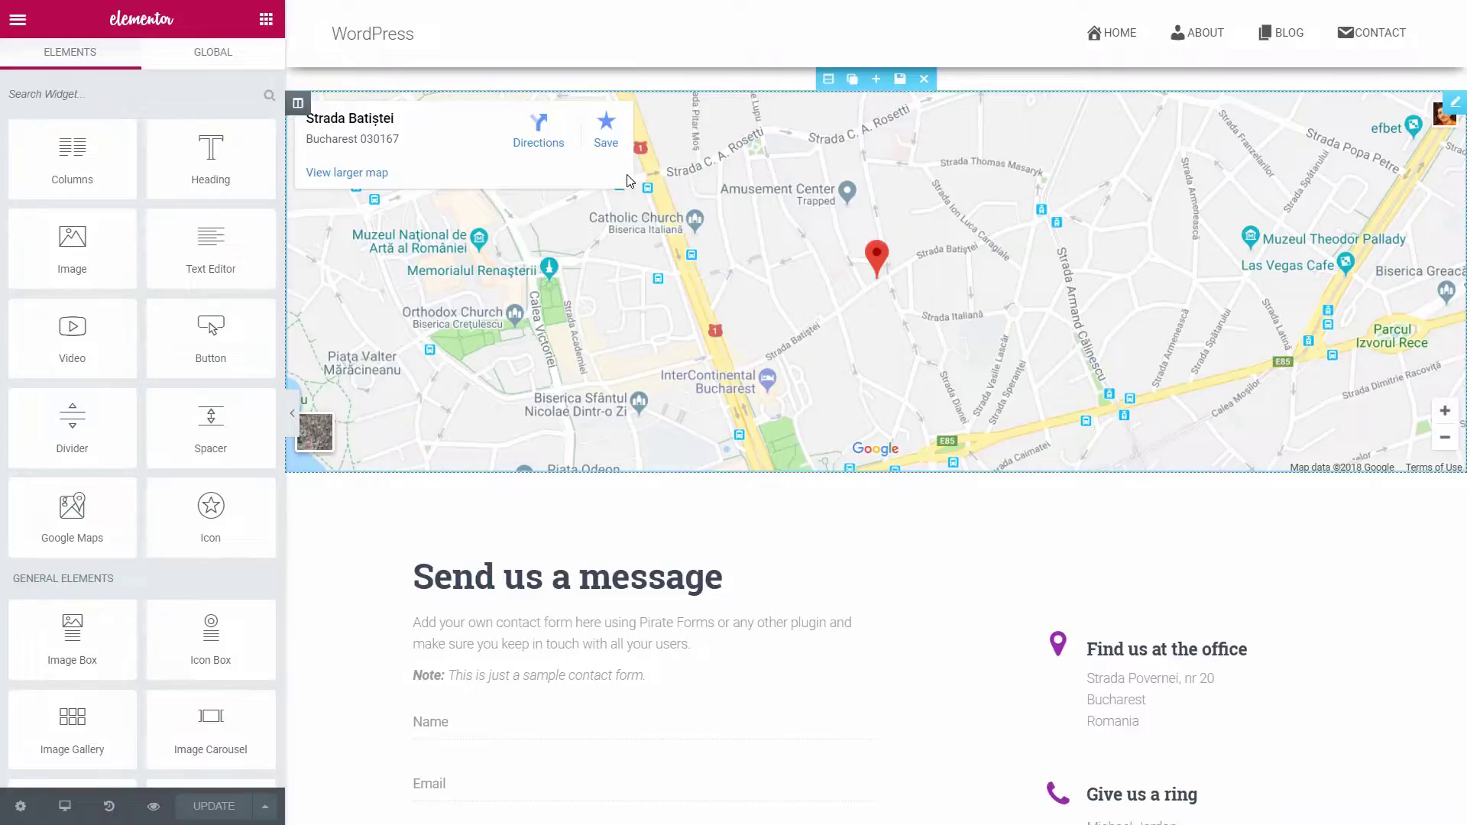
- Colour the 'Send us a message' heading dusty red (#a06868)
left_click(631, 575)
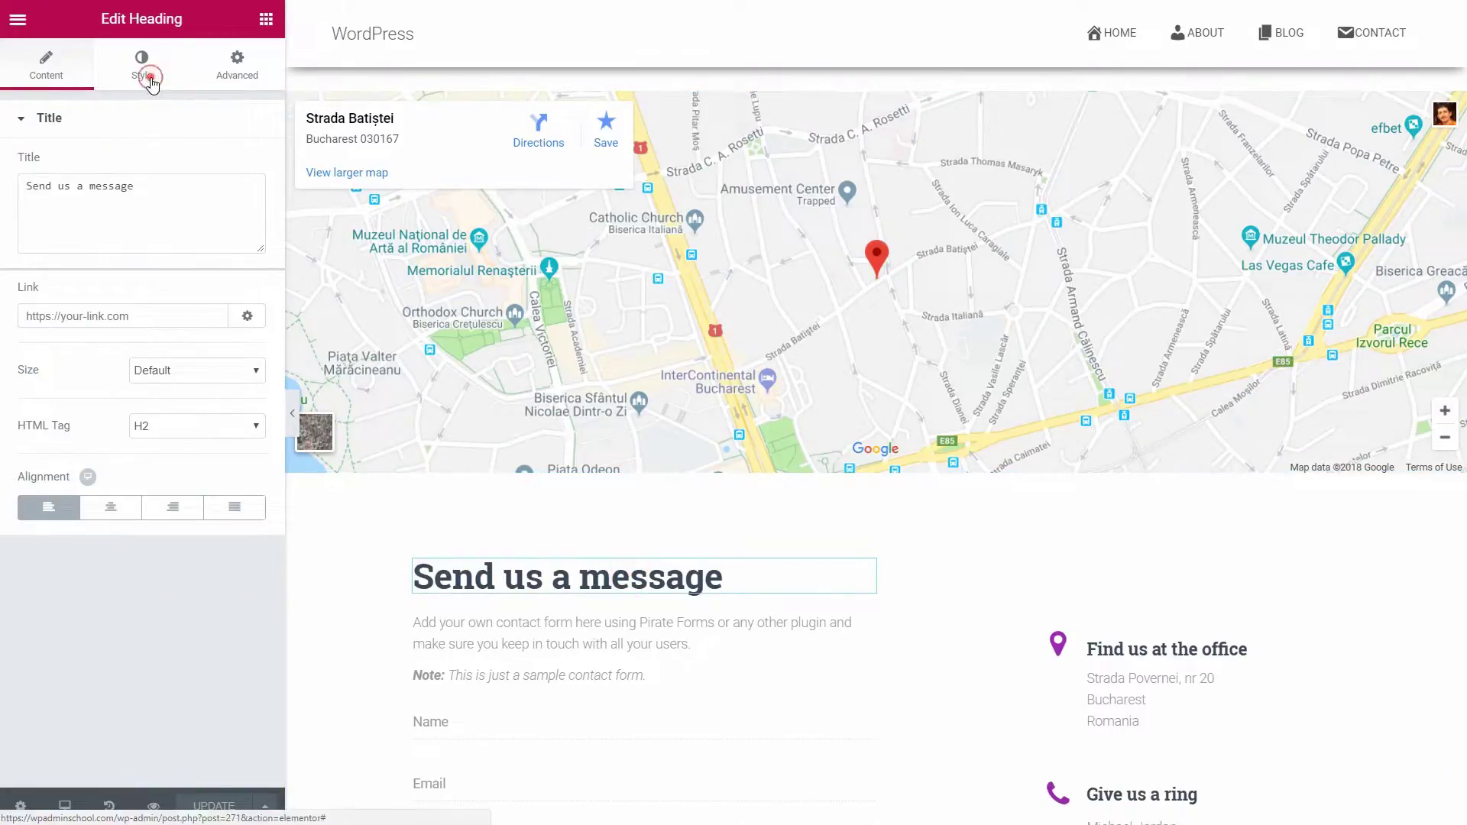
left_click(148, 72)
left_click(236, 168)
left_click_drag(173, 347, 15, 262)
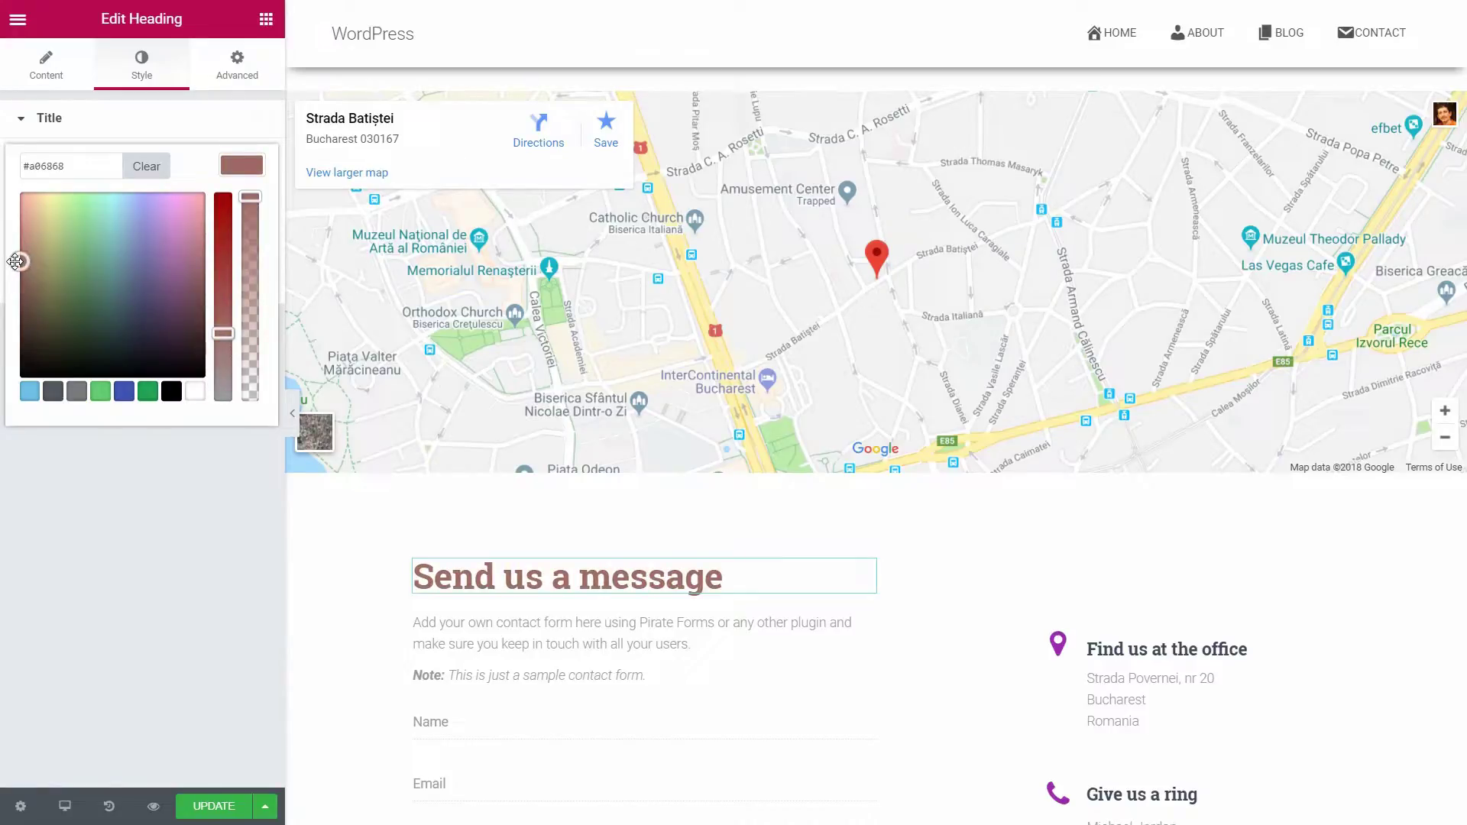
- Replace the Google map's address with 'New York'
left_click(581, 632)
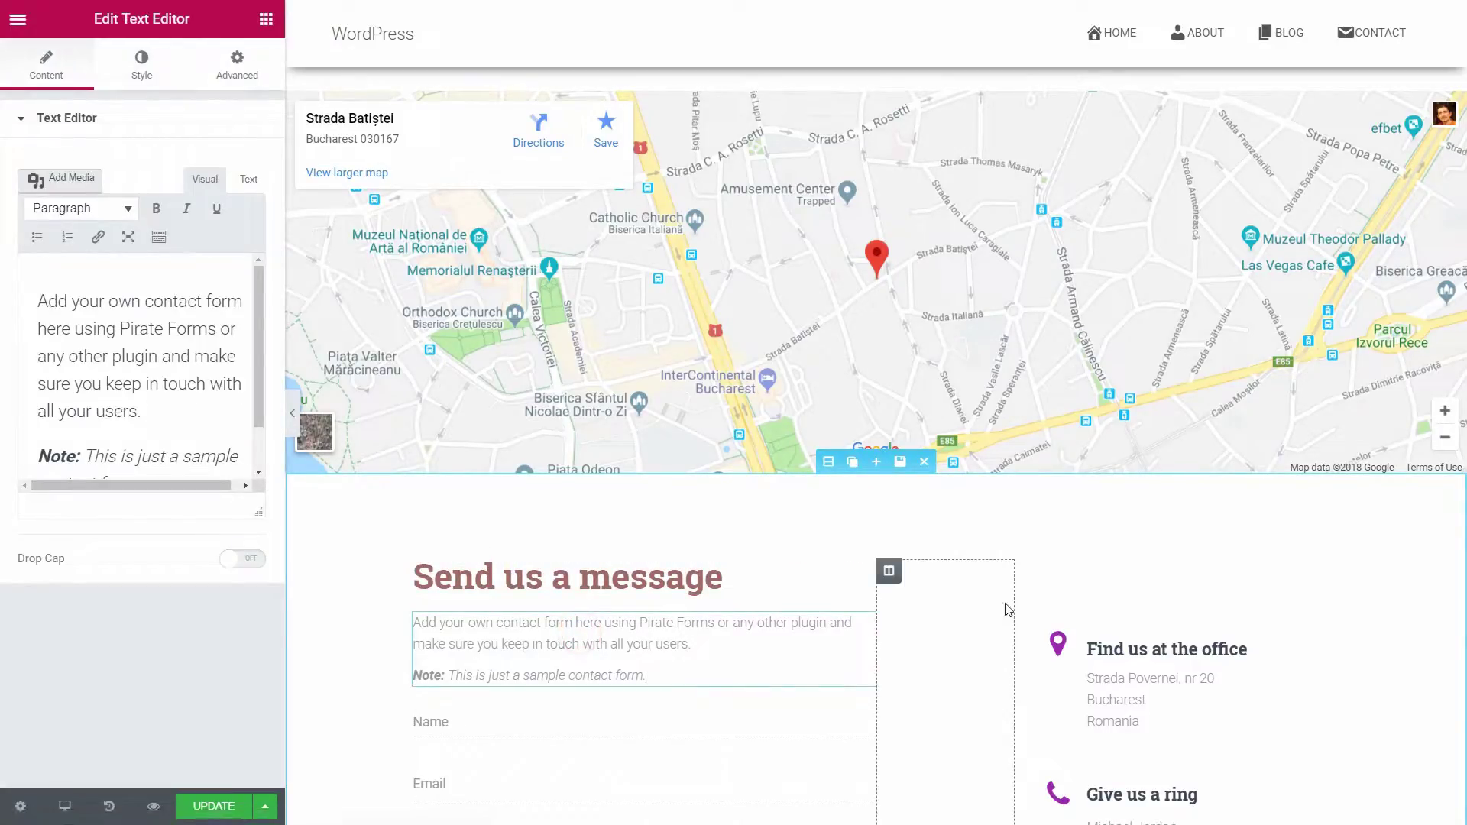
left_click(804, 345)
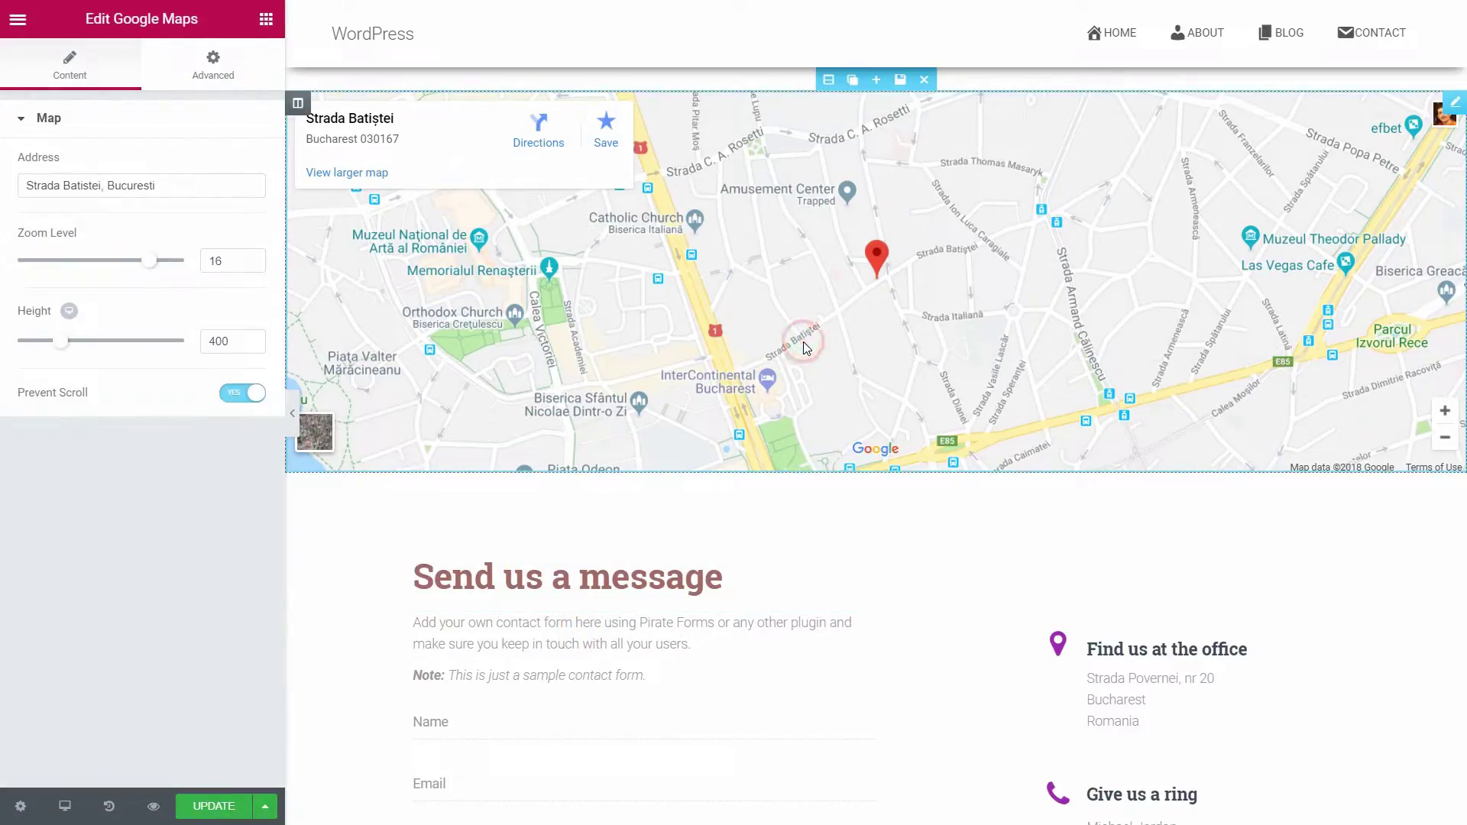
triple_click(170, 184)
type("New Yo")
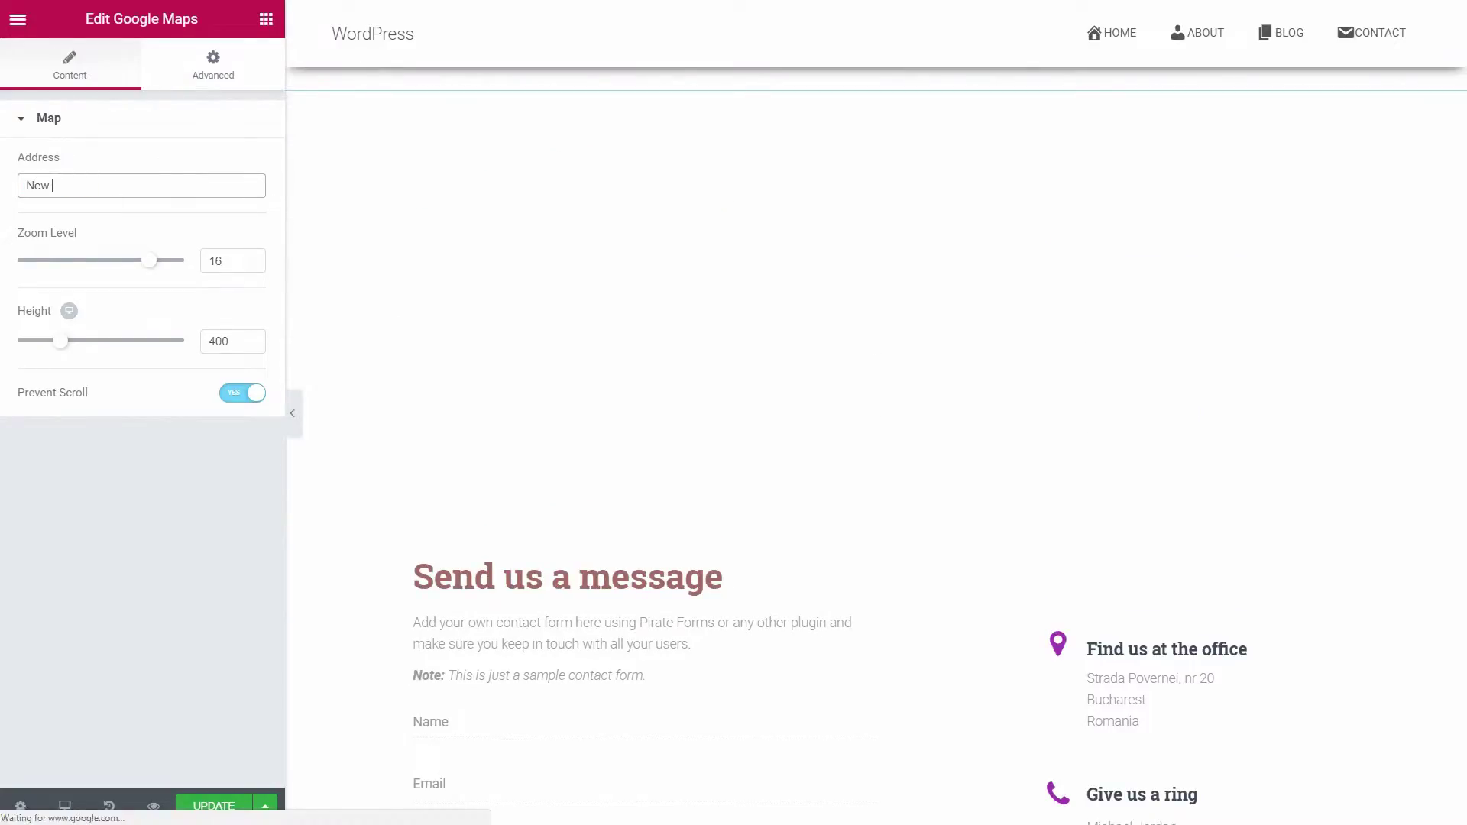
type("rk")
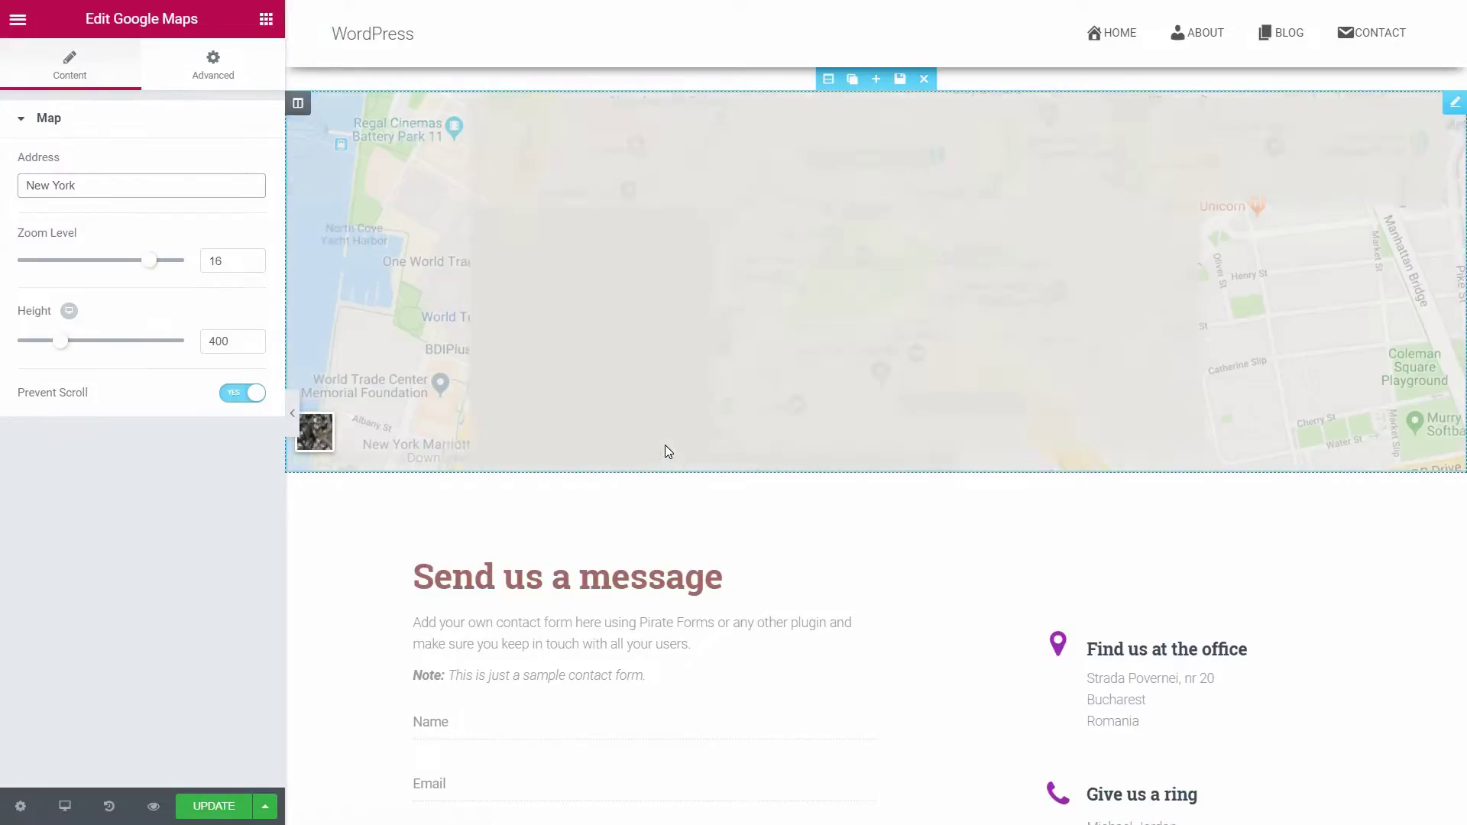
- Exit the editor to the WordPress dashboard, confirming Leave
left_click(17, 18)
left_click(132, 414)
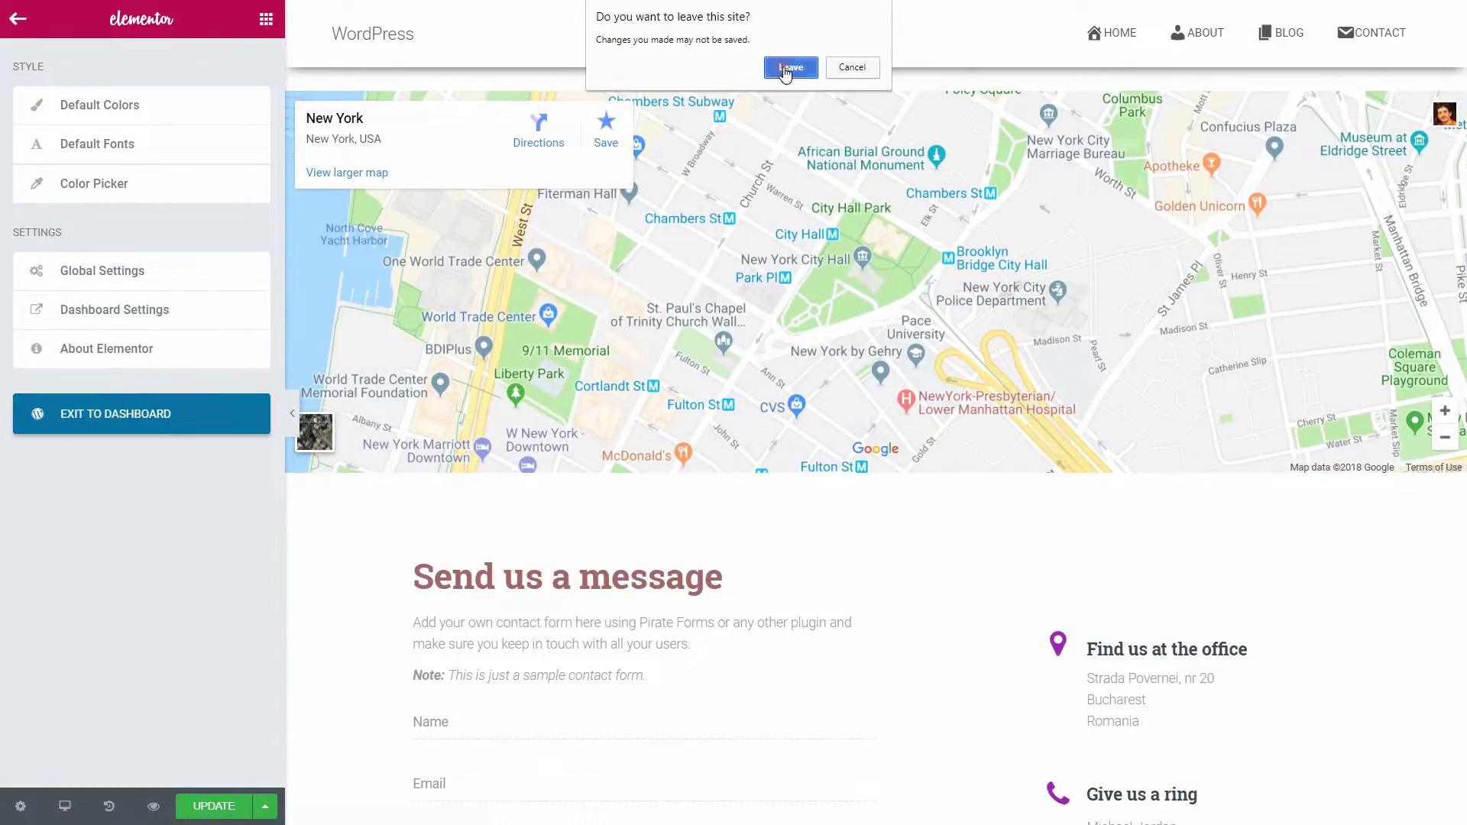
key("Return")
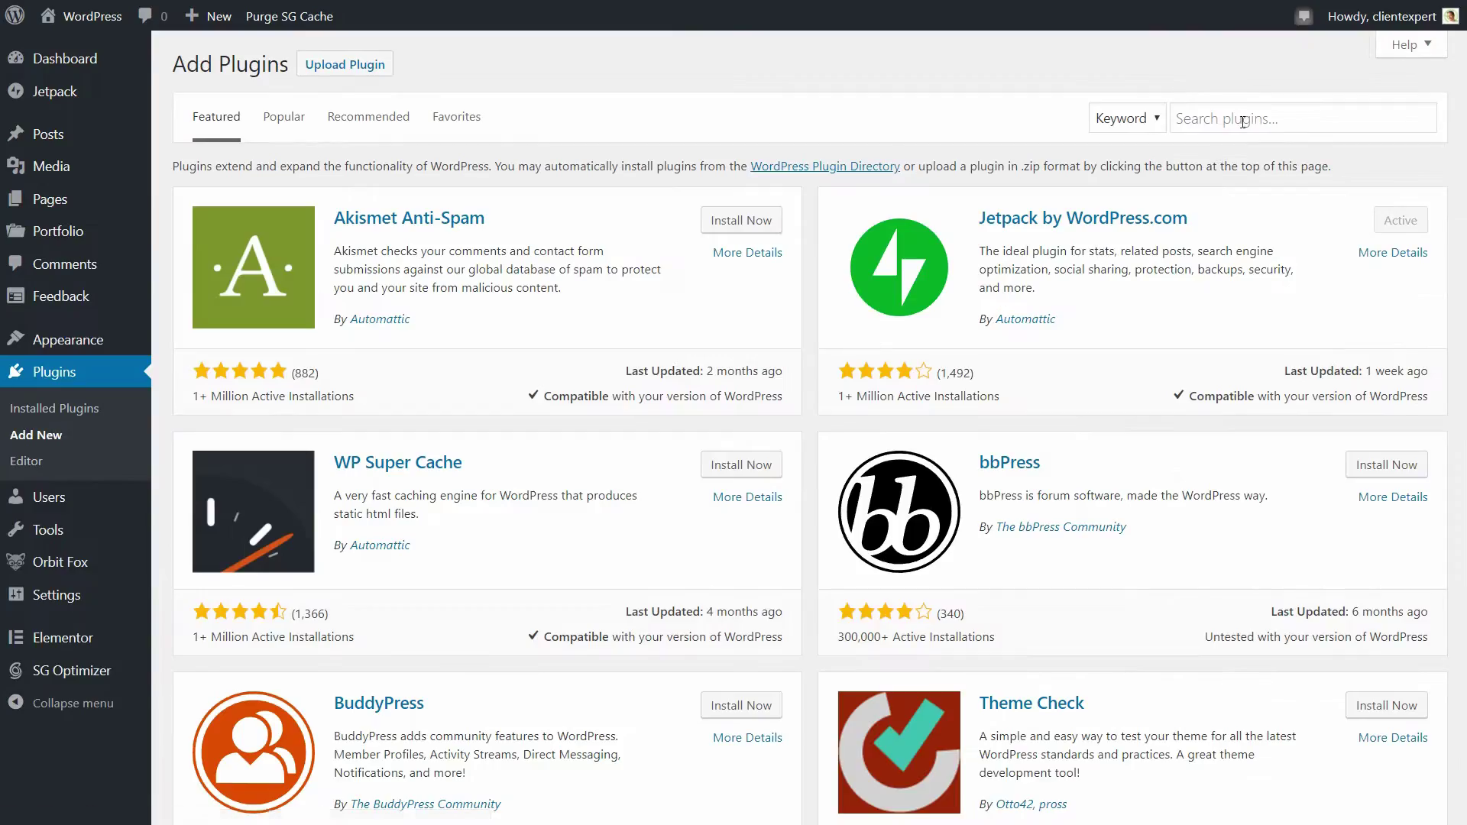
- Search the plugin directory for 'elementor', then for 'divi', and scroll the results
left_click(1244, 118)
type("elementor")
key("ctrl+a")
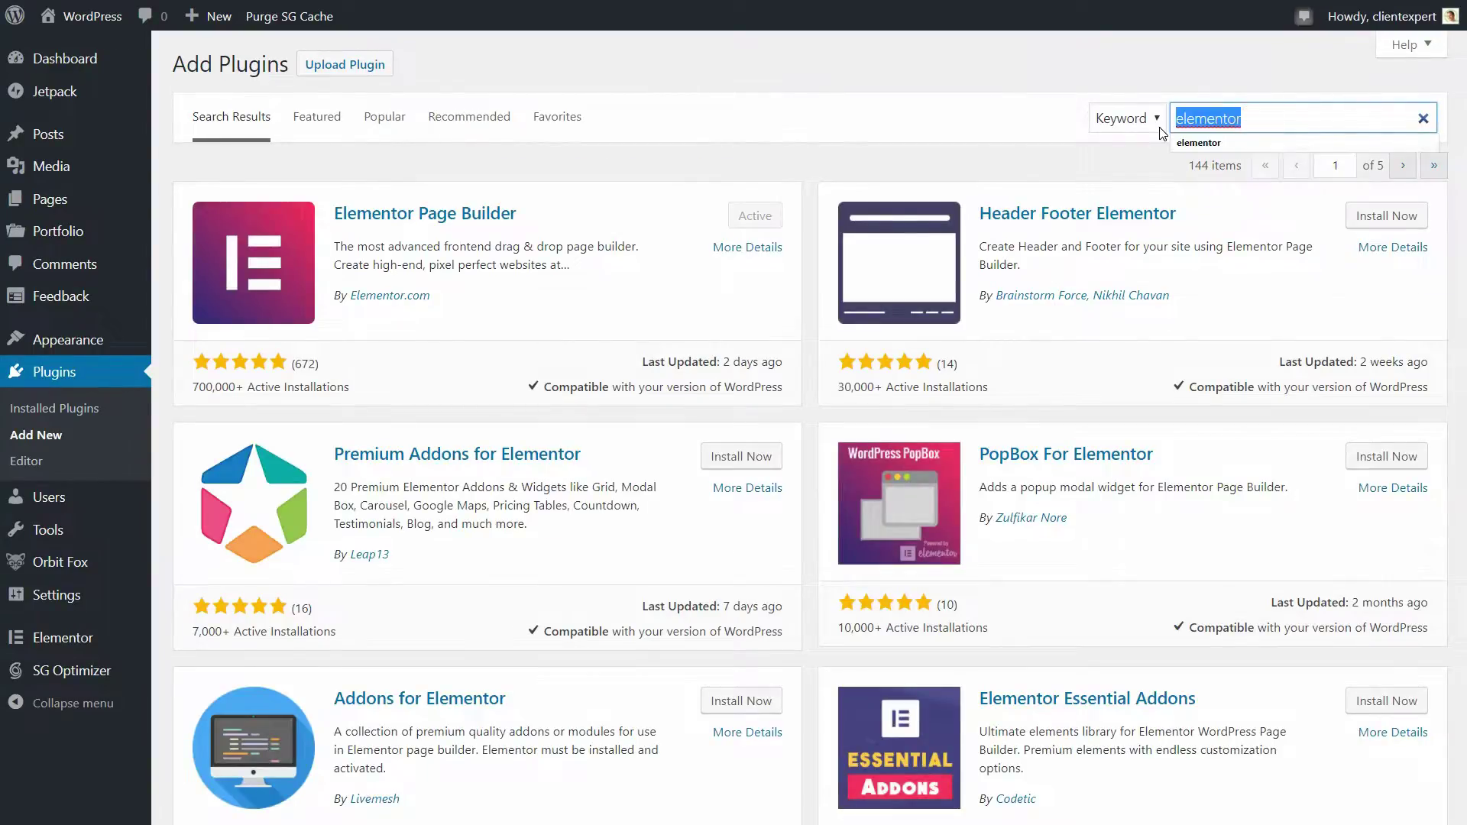
type("divi")
scroll(966, 356, "down", 2)
scroll(966, 356, "down", 7)
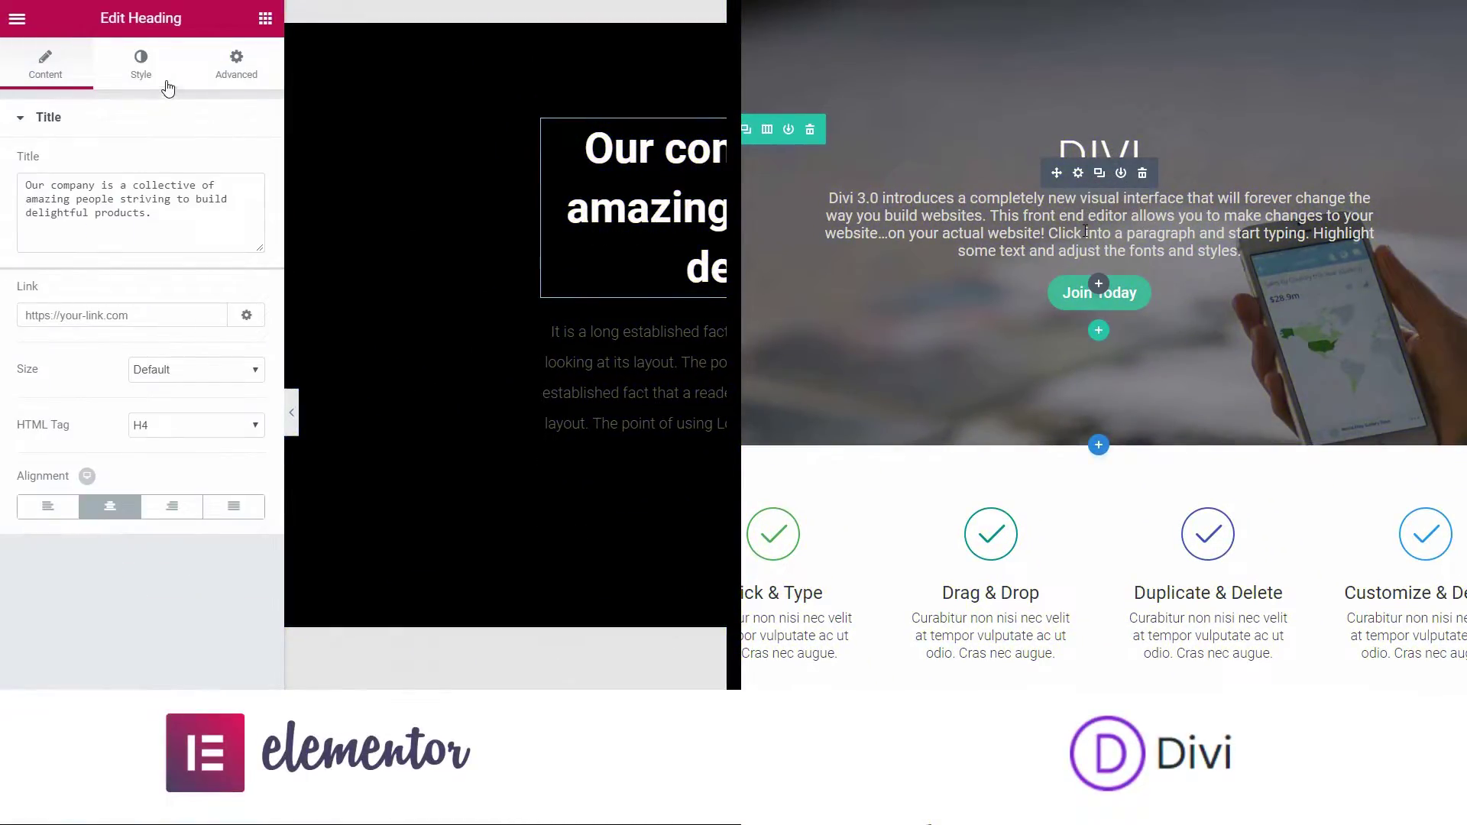
- Change the 'Our company…' heading's font family to Acme in its Typography settings
left_click(142, 70)
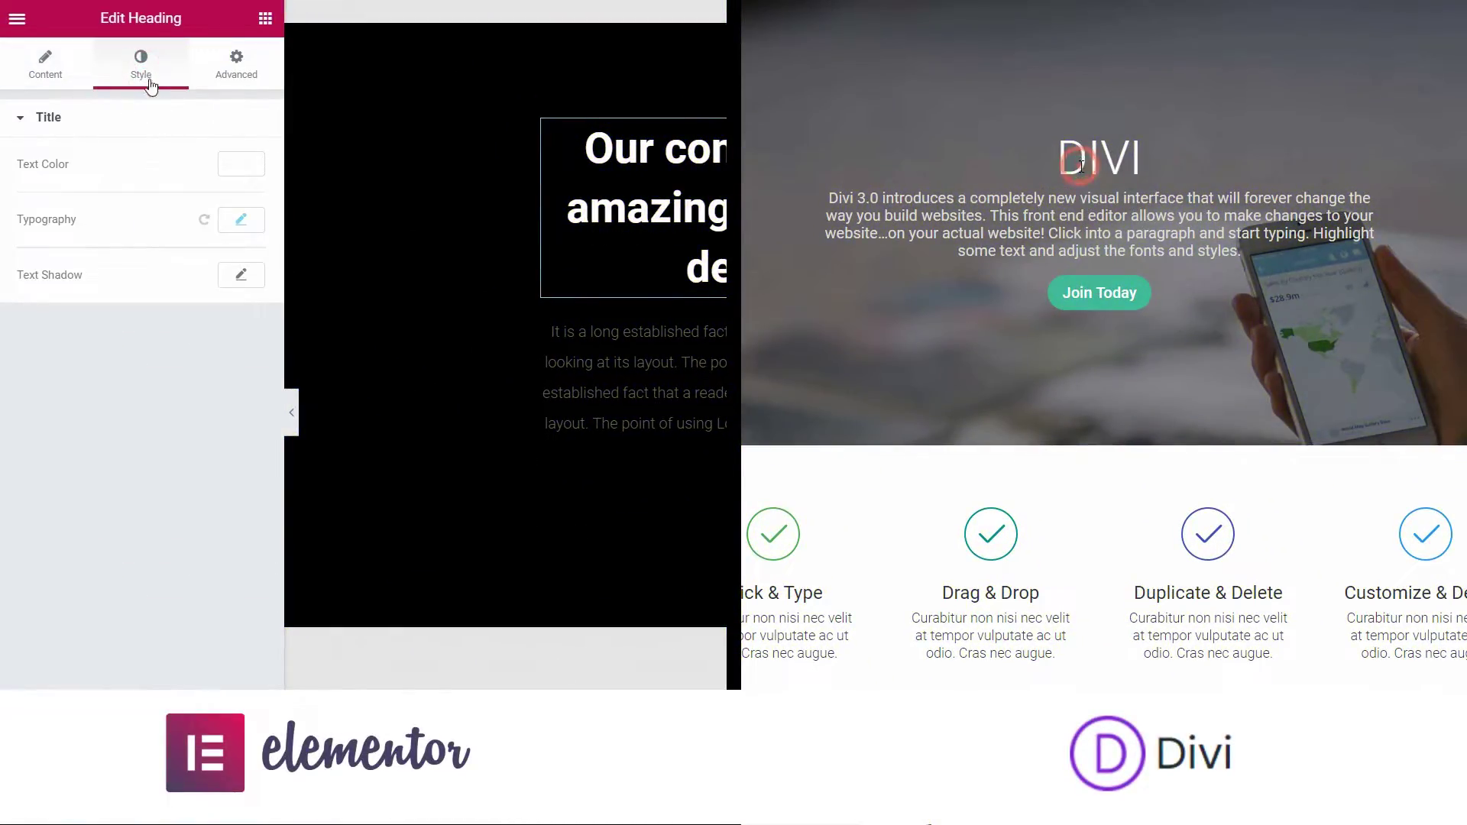
left_click(242, 221)
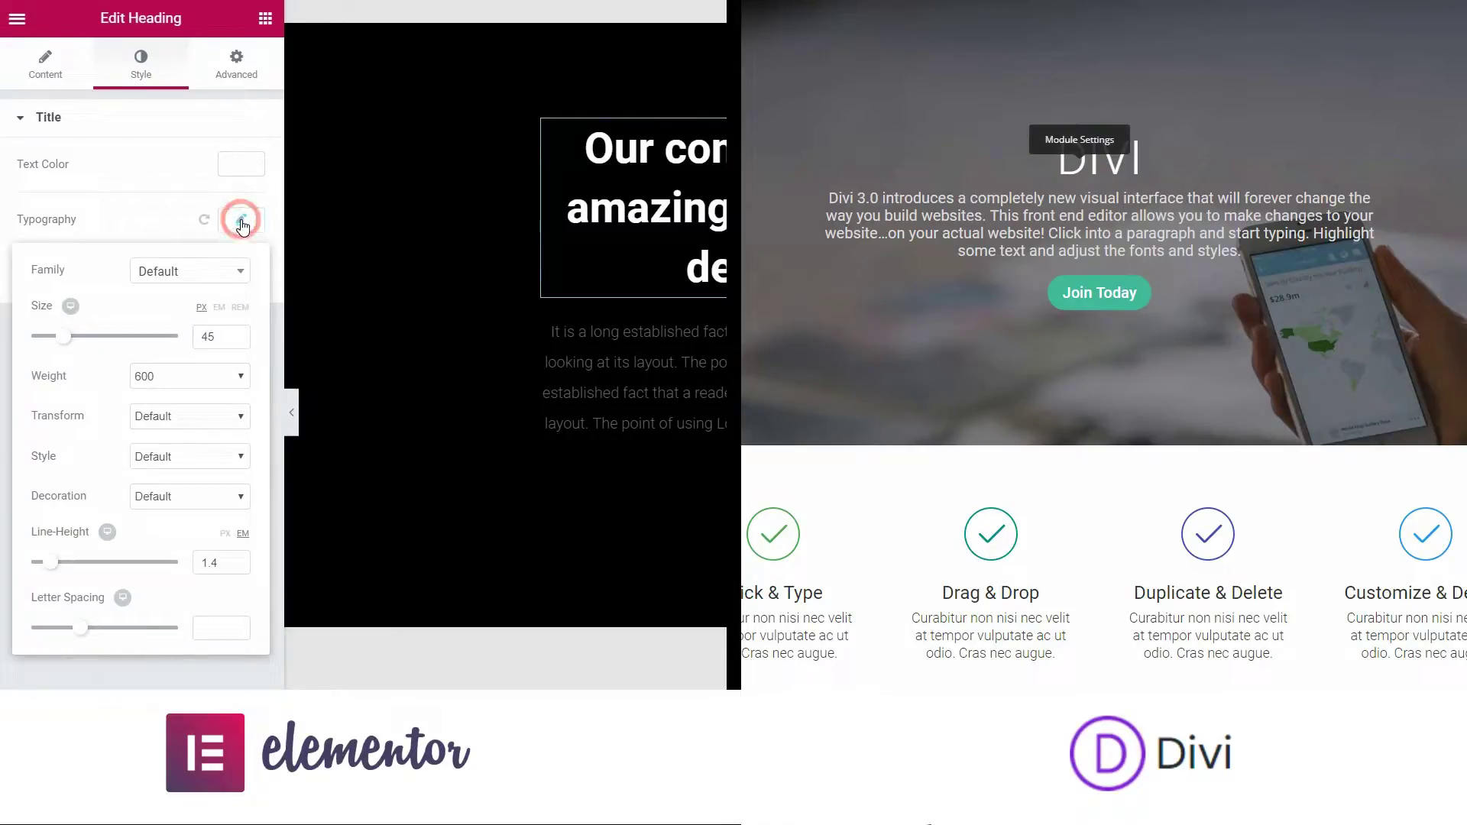
left_click(206, 272)
scroll(204, 359, "down", 5)
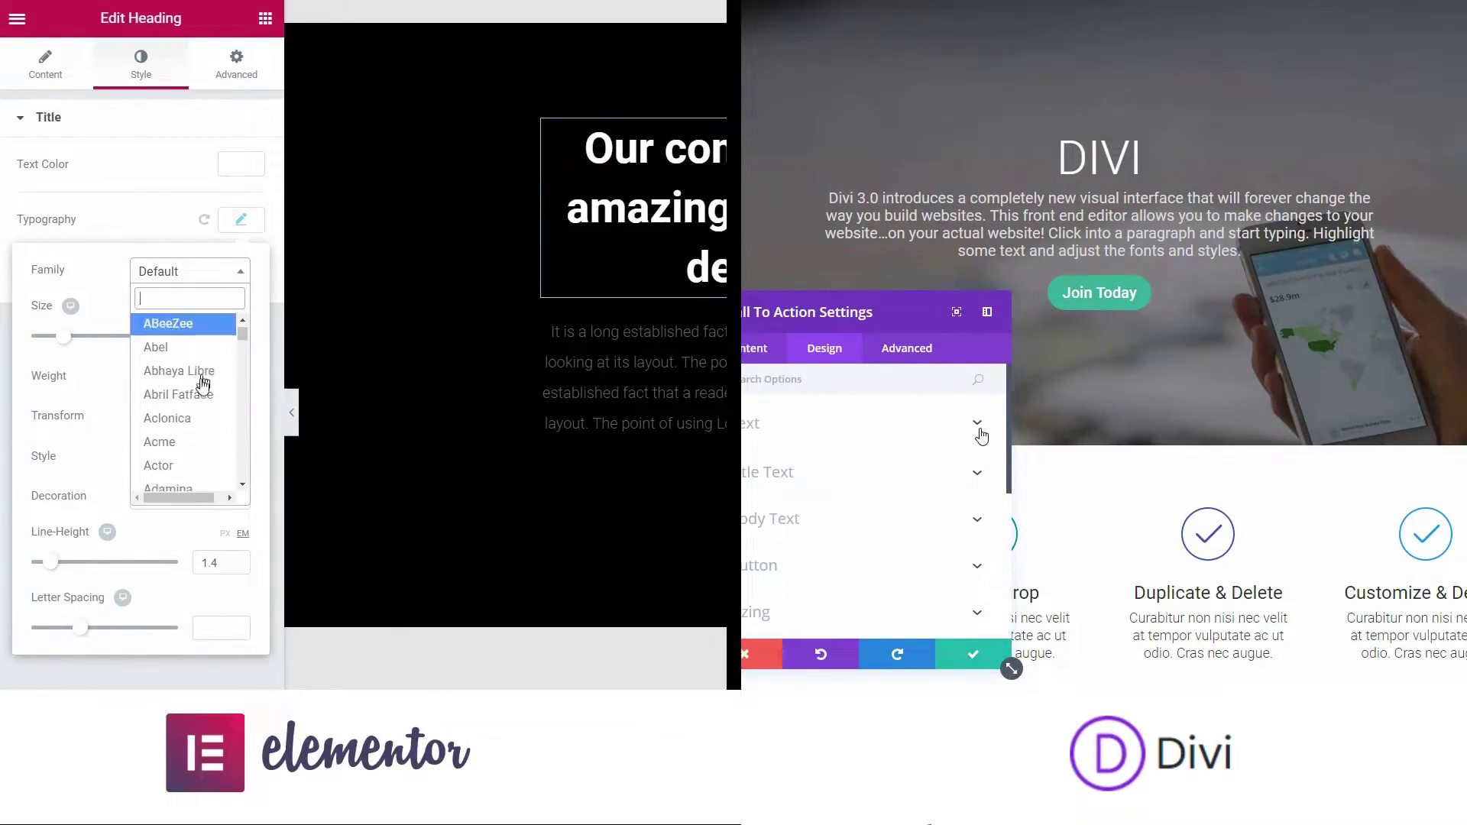
left_click(978, 424)
left_click(185, 440)
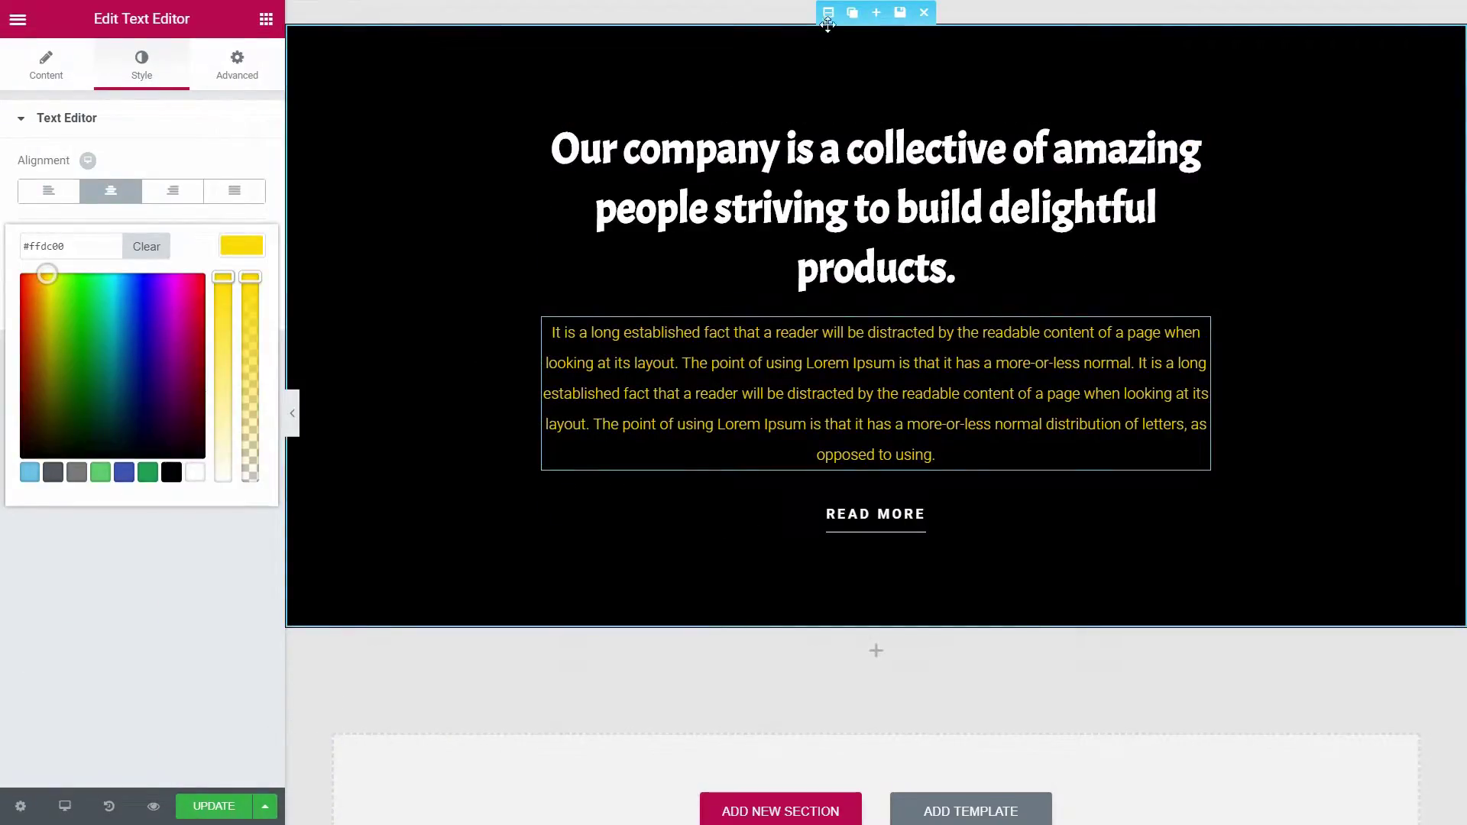
- Try dark grey, then blue, then a gradient as the section background
left_click(826, 15)
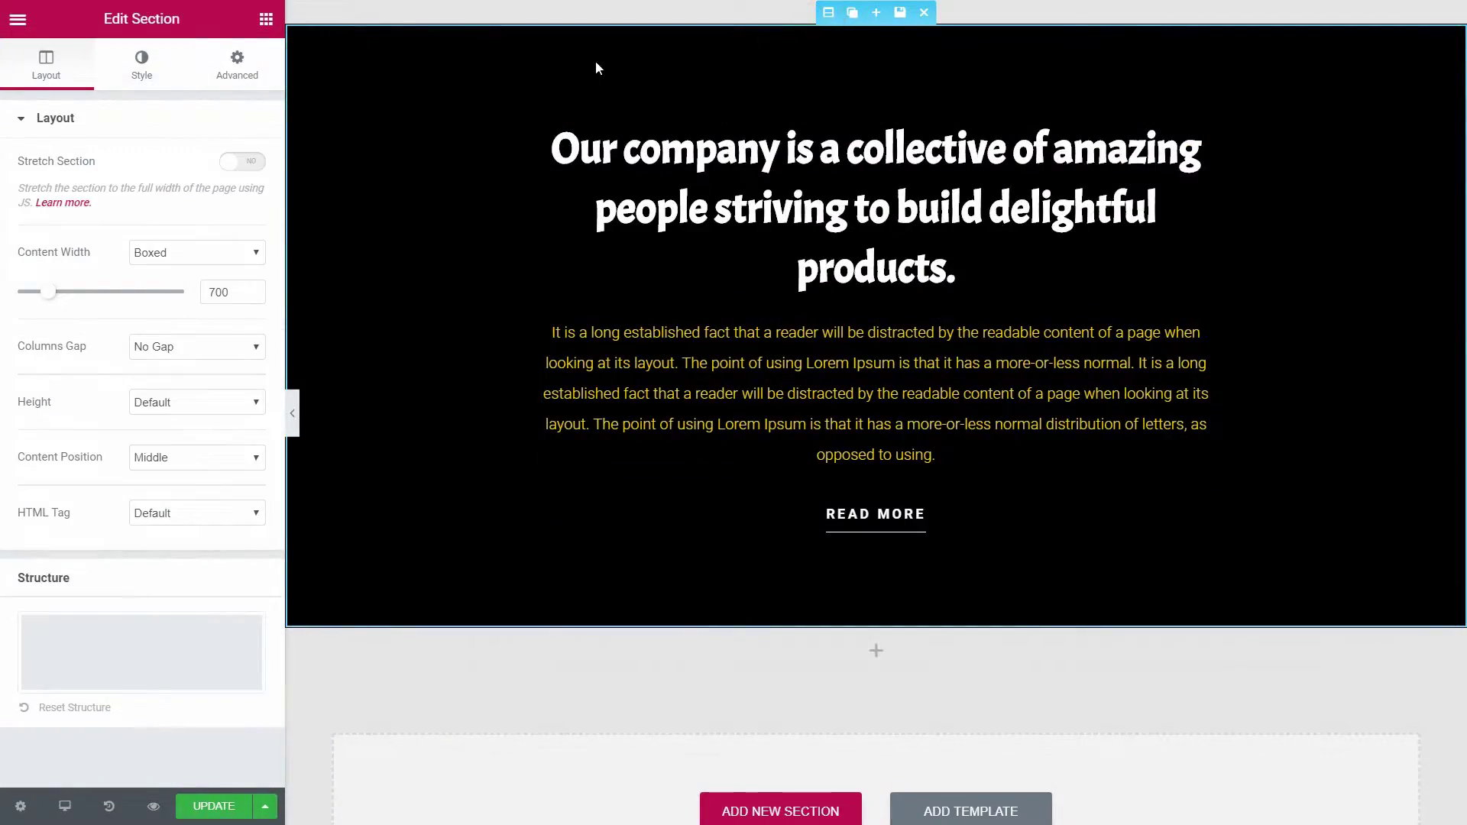
left_click(145, 77)
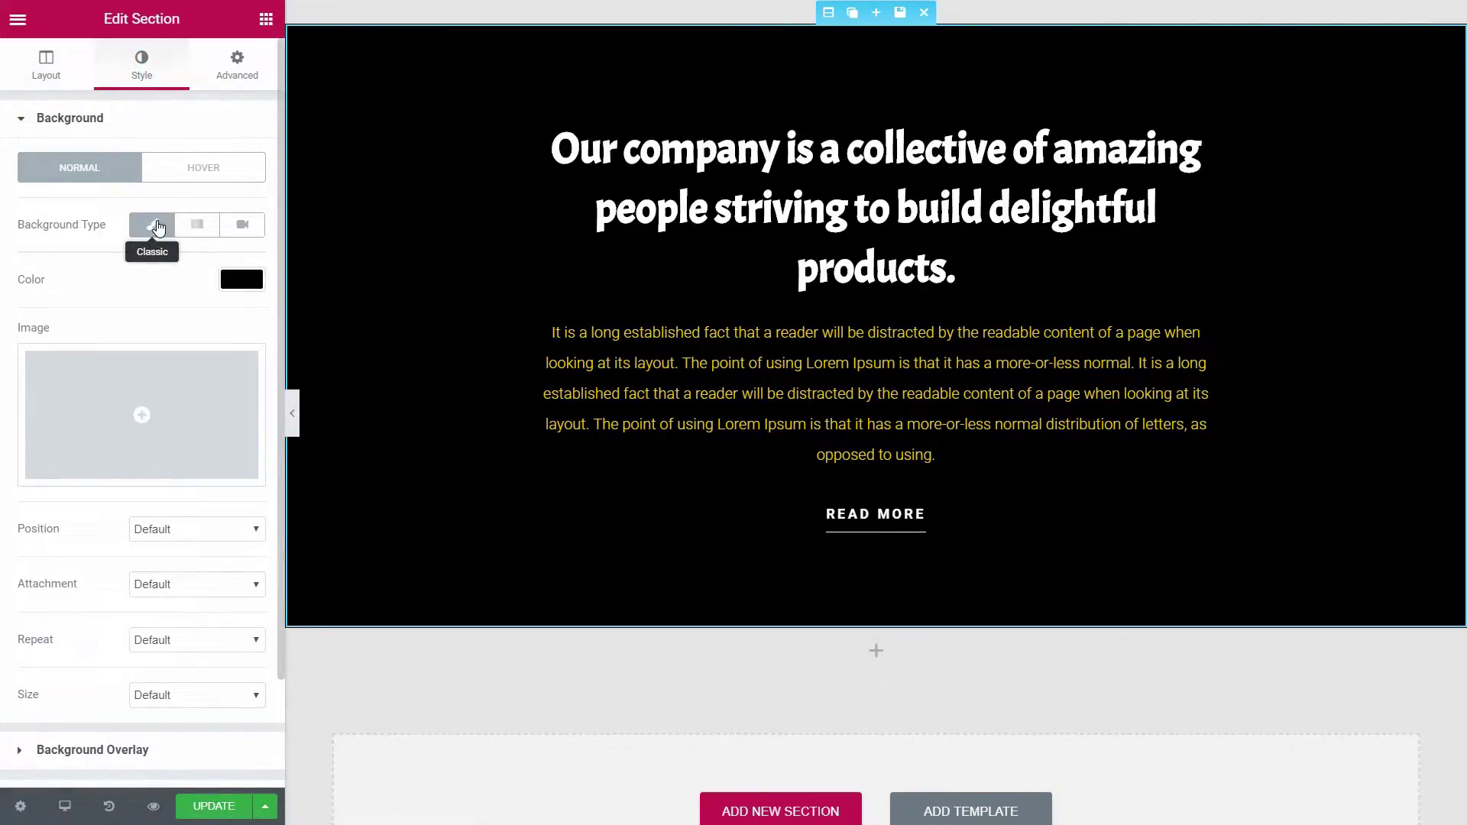
left_click(236, 280)
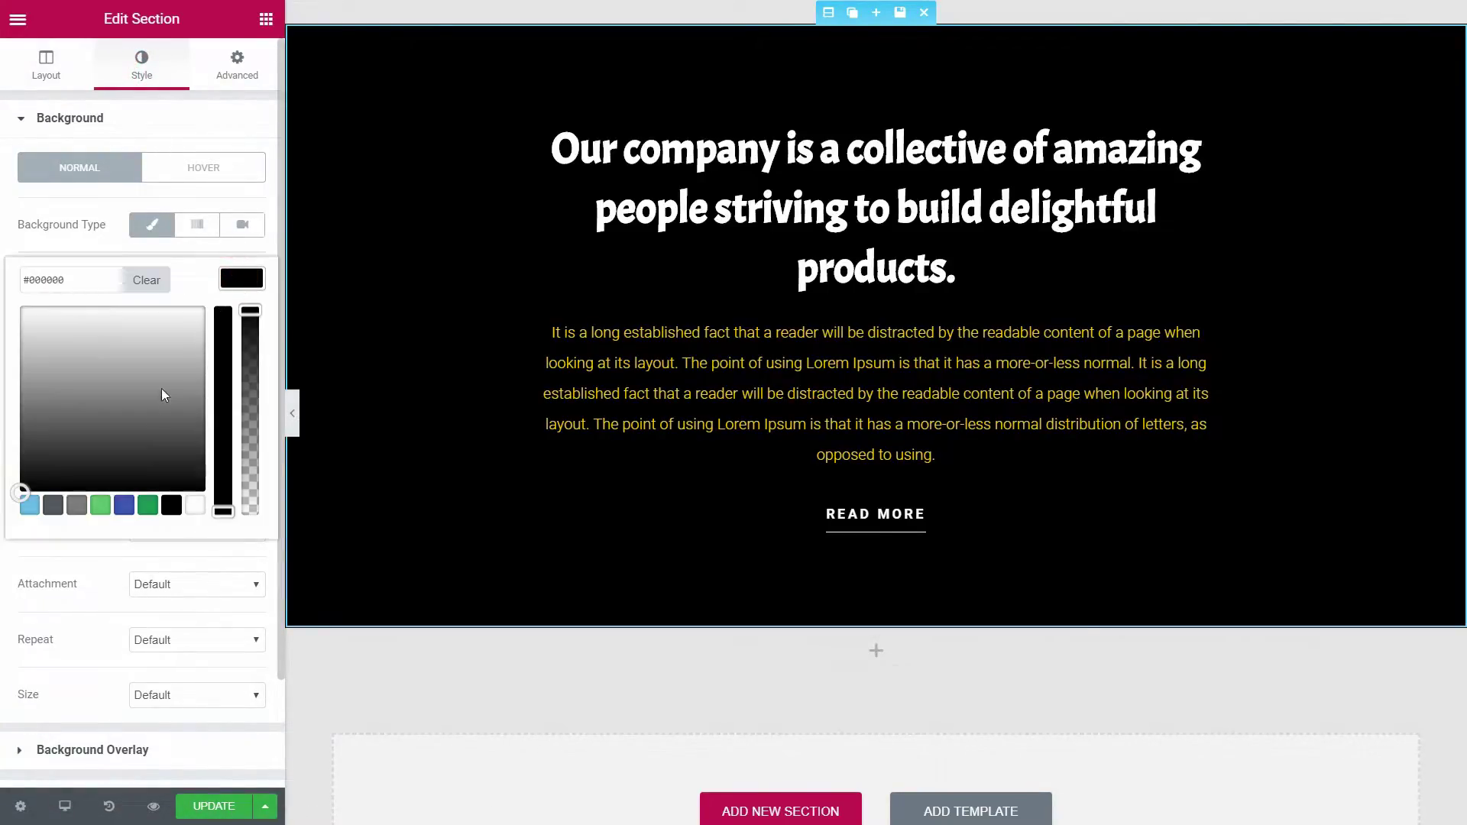
left_click(60, 508)
left_click(125, 507)
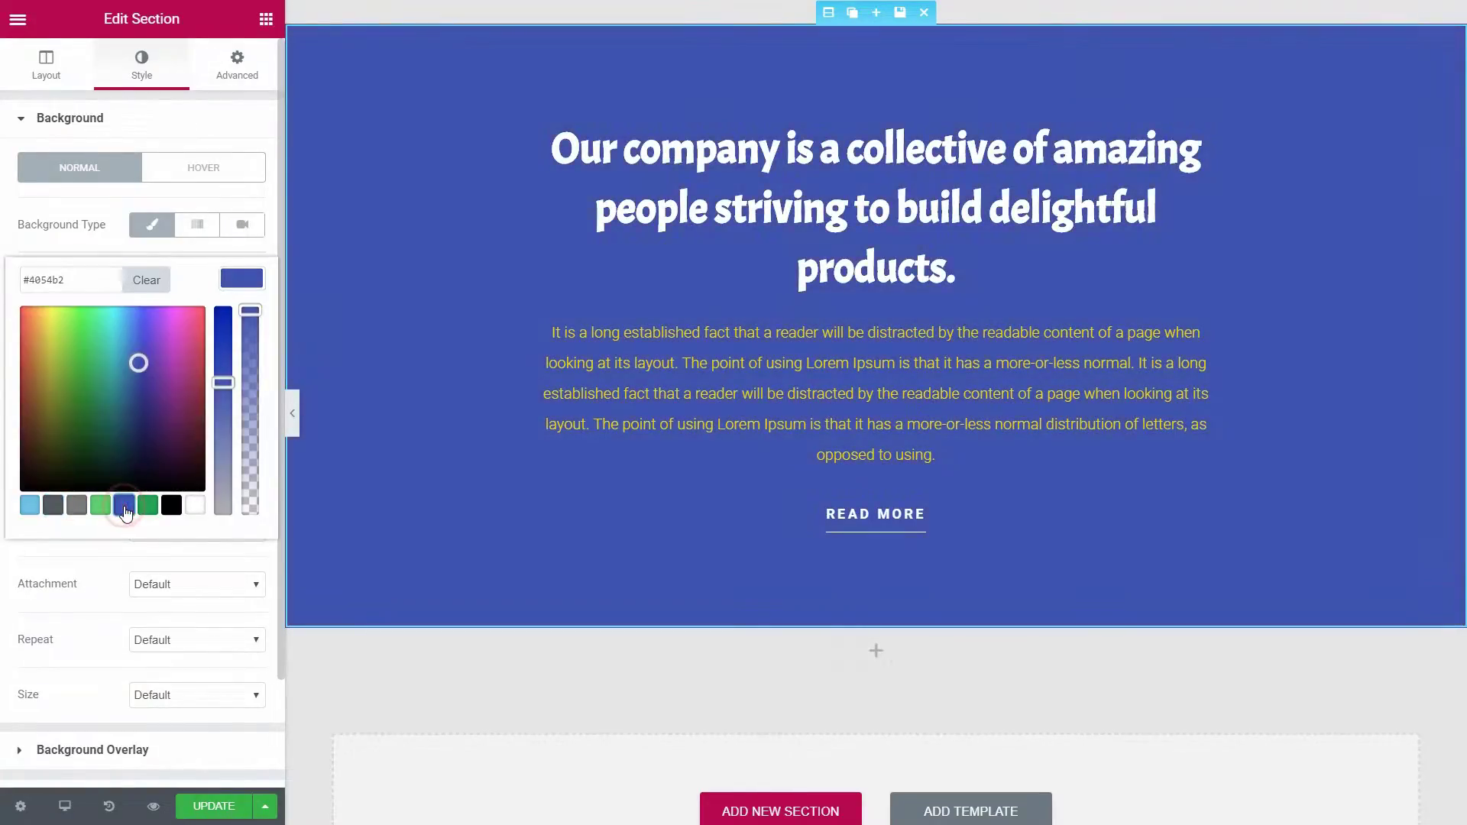
left_click(200, 226)
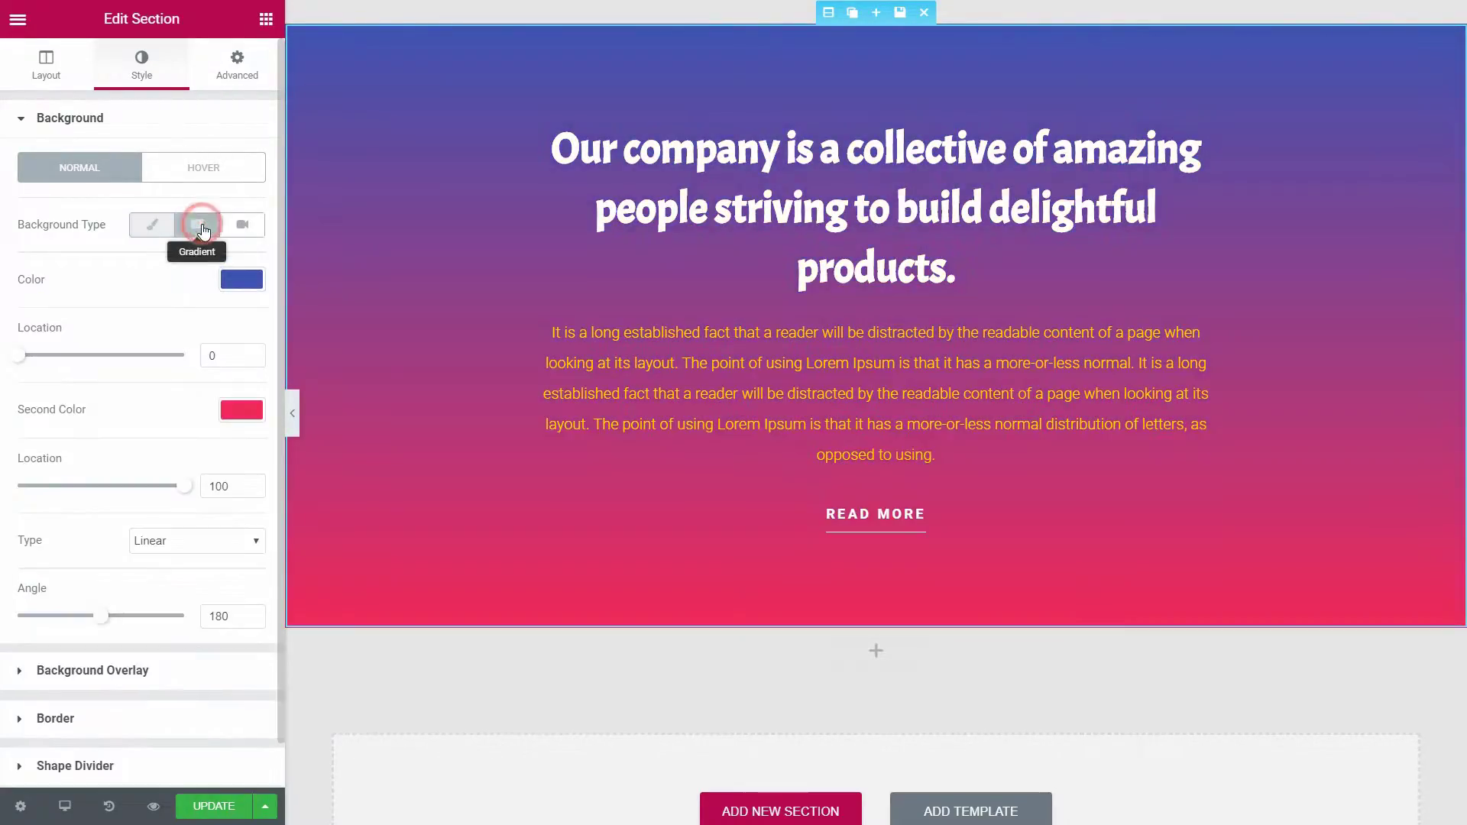
left_click(200, 226)
- Give the section a video background by pasting a YouTube link
left_click(246, 224)
right_click(63, 302)
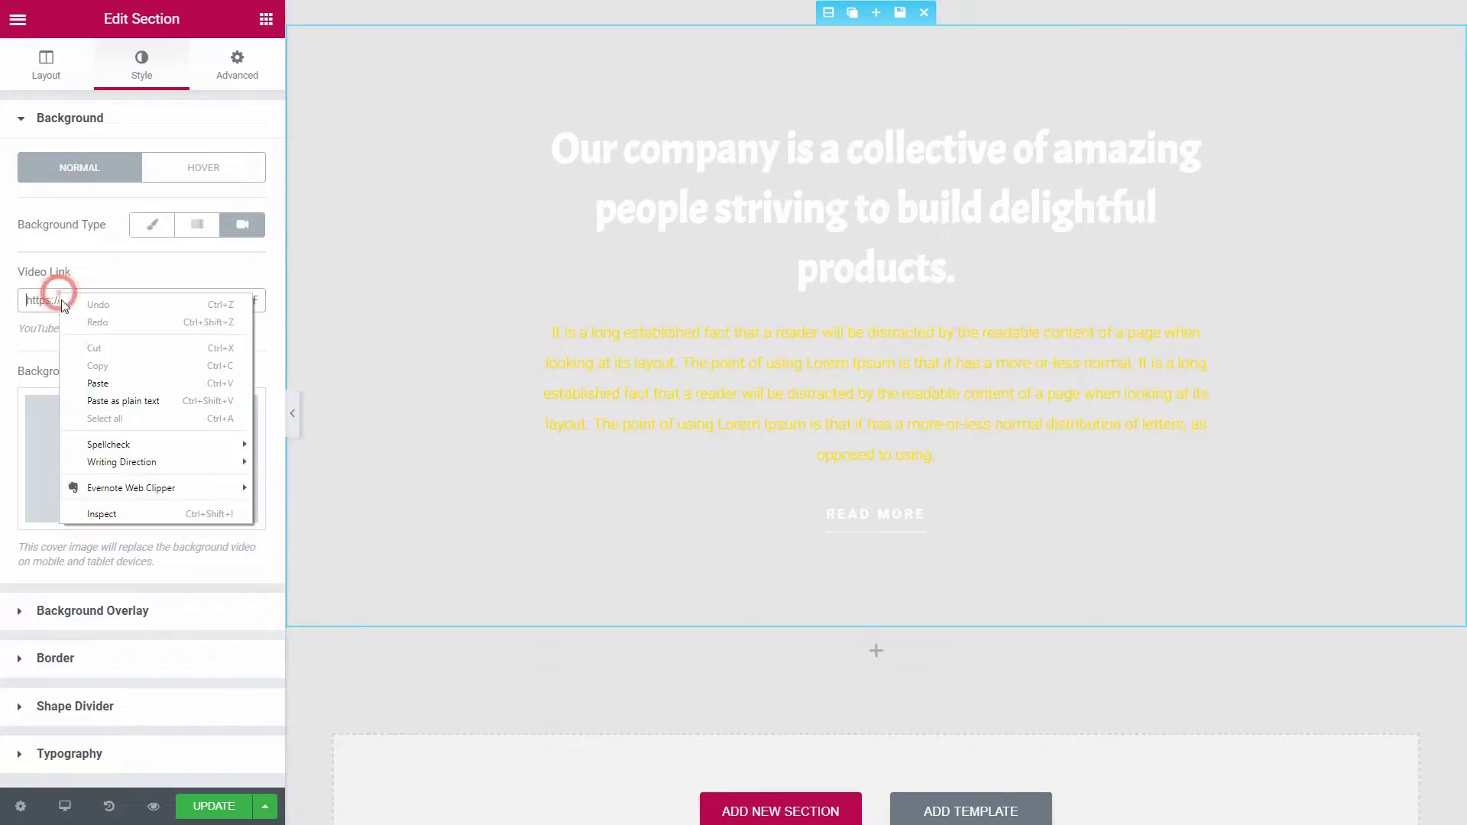
left_click(98, 383)
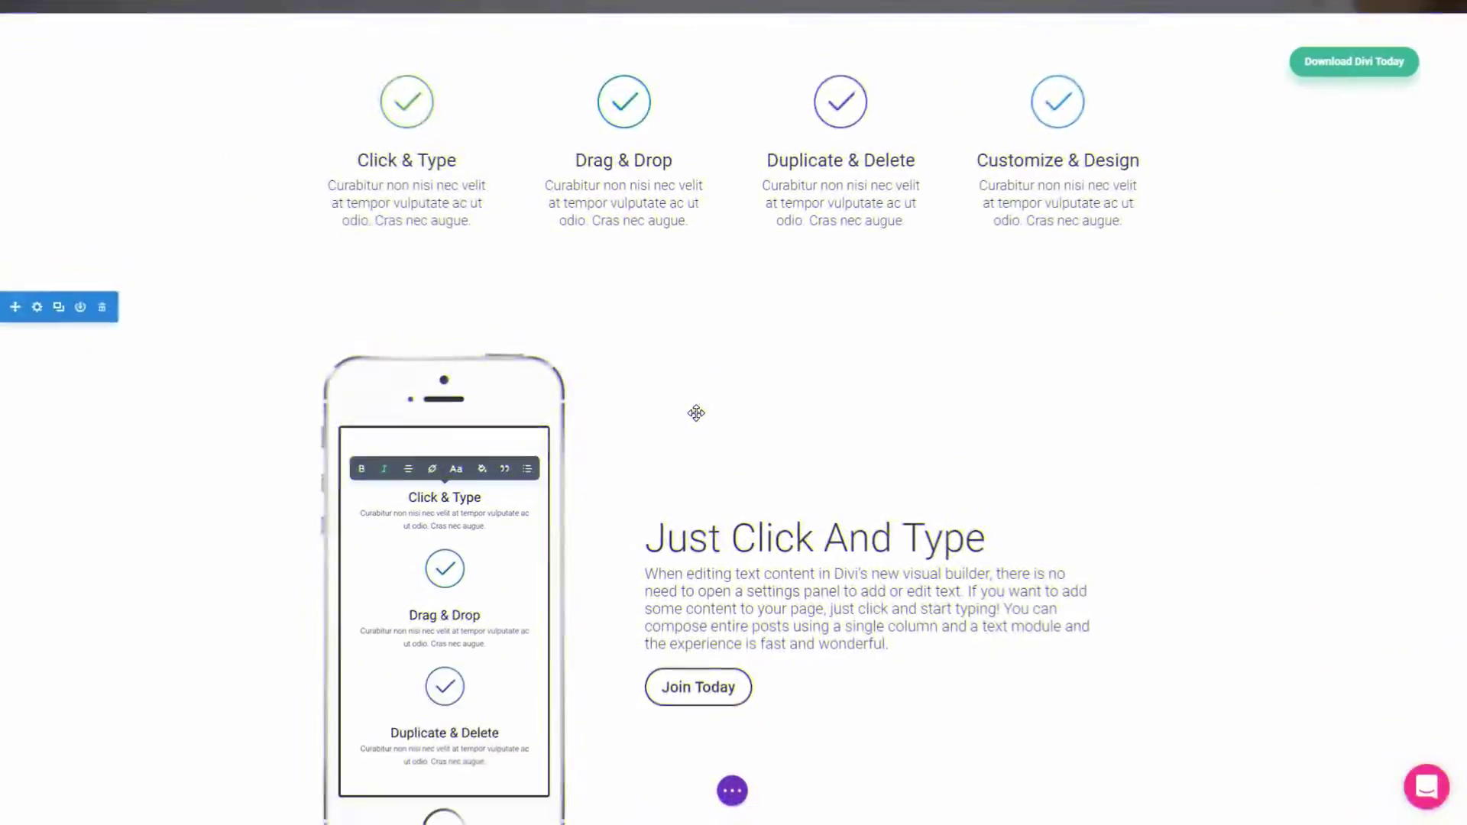
- Turn on Use Parallax Effect for The Future Of WYSIWYG section's background and save
scroll(608, 391, "down", 7)
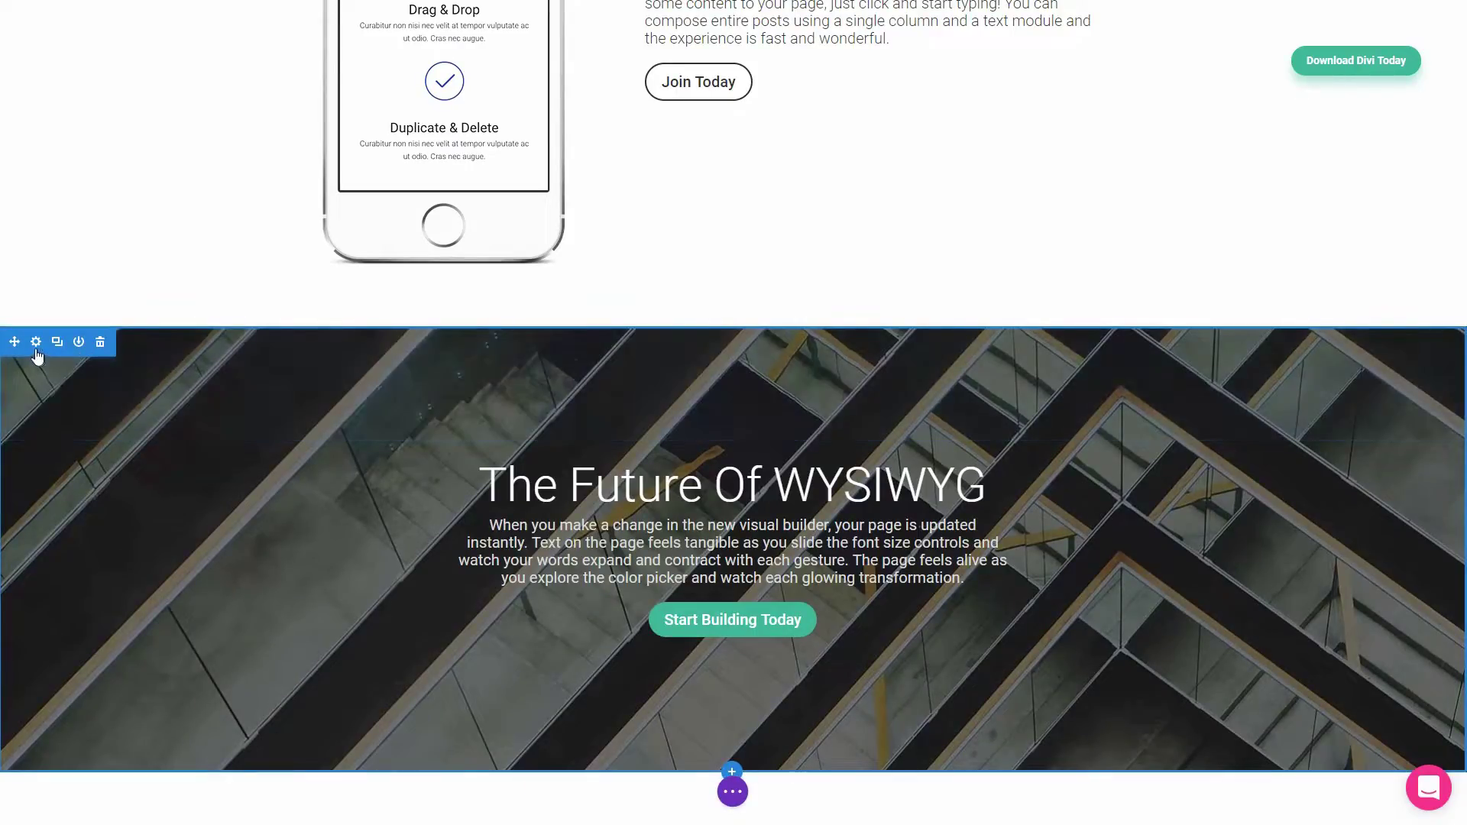
left_click(35, 341)
left_click(428, 425)
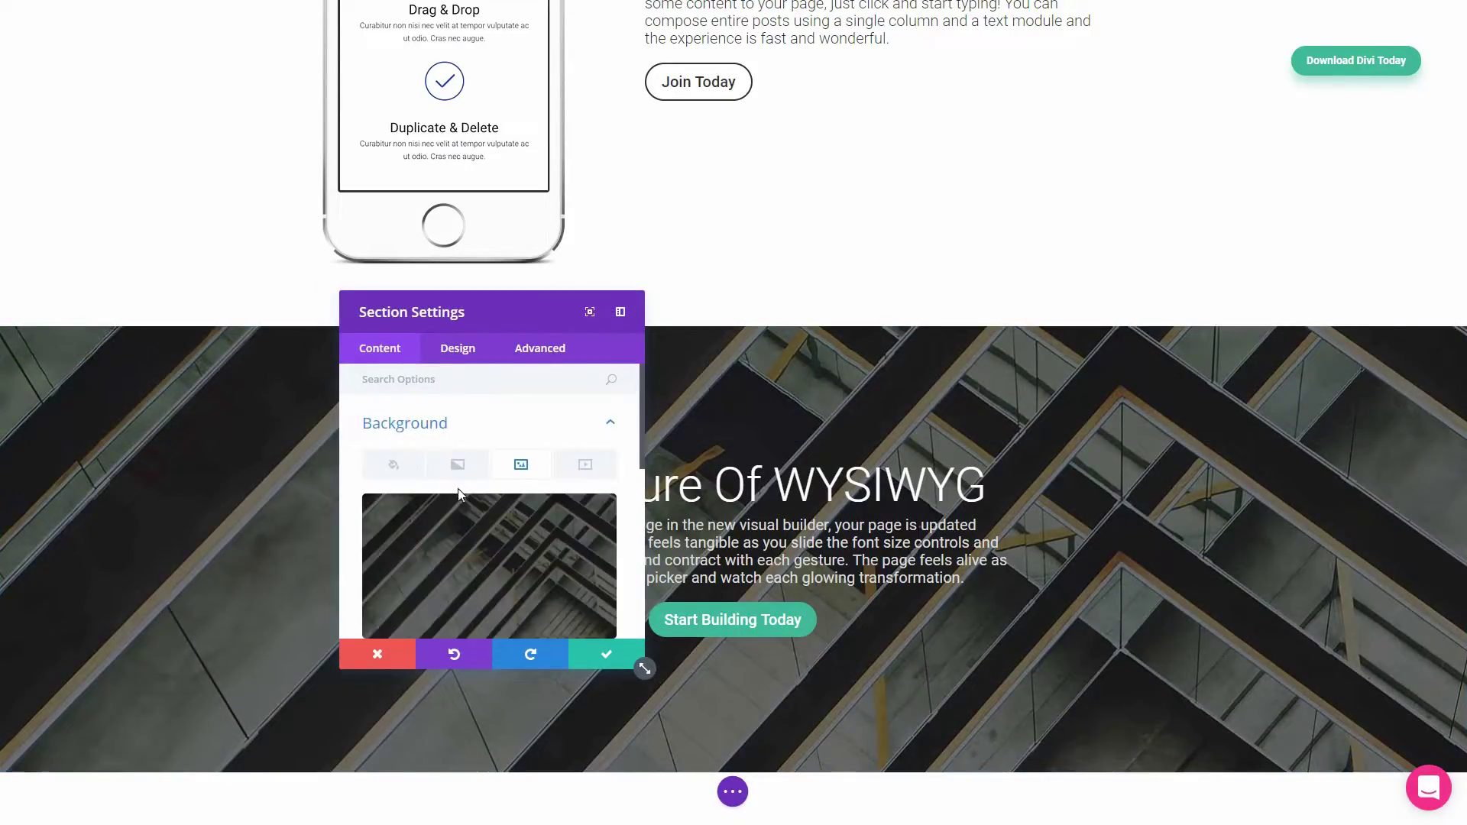
scroll(464, 501, "down", 3)
scroll(428, 512, "down", 1)
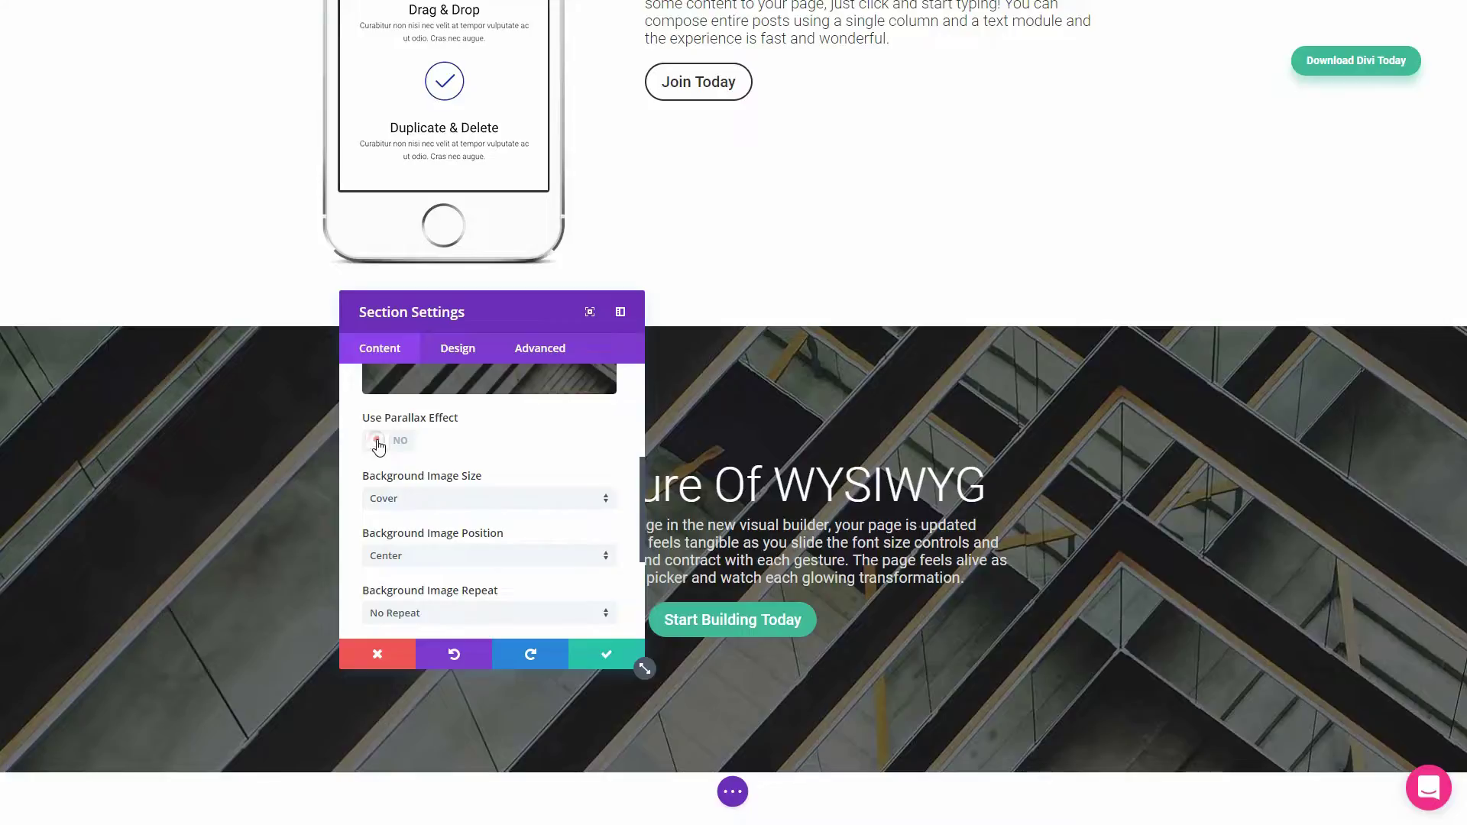
left_click(378, 442)
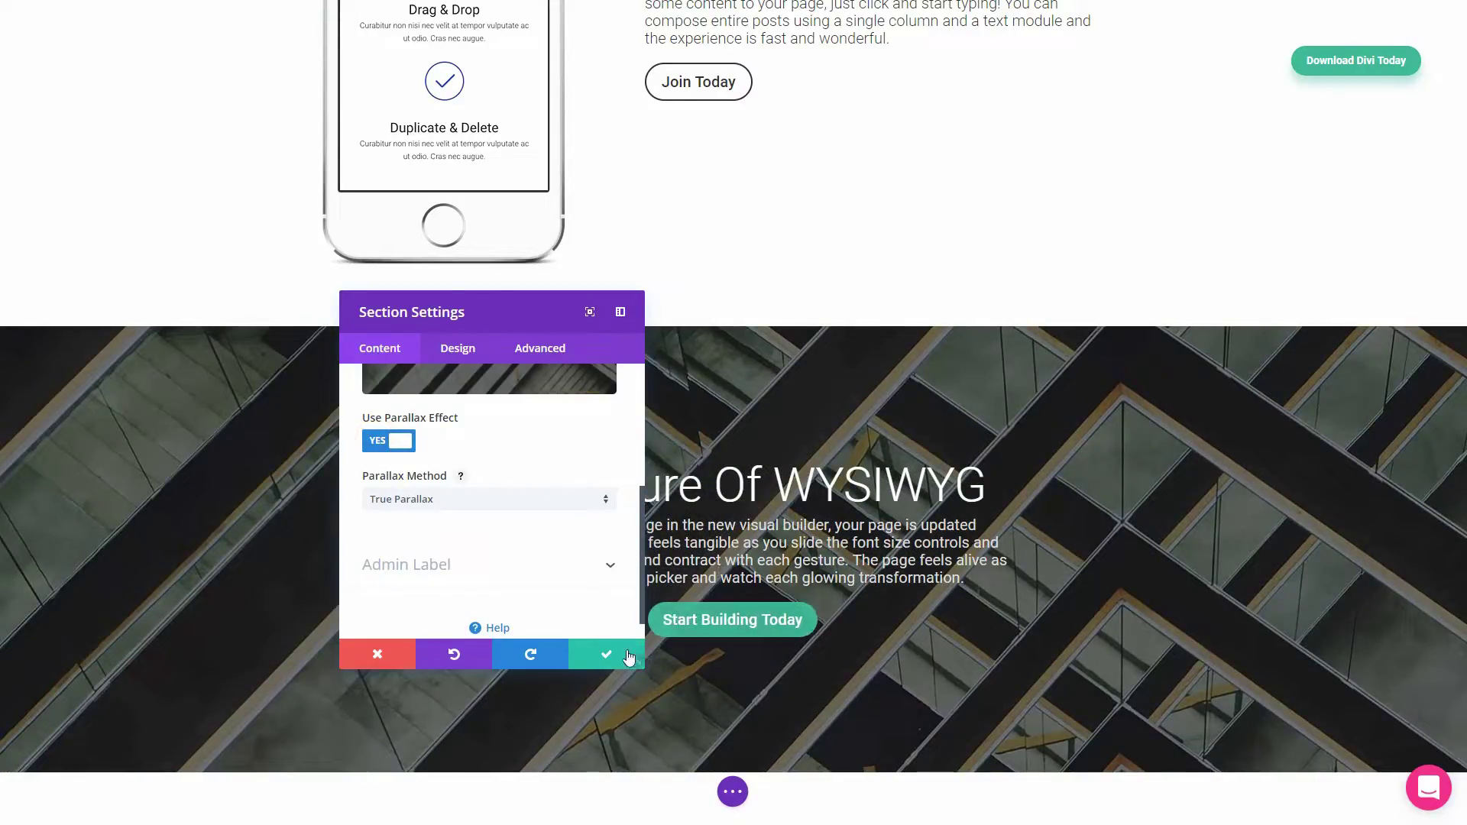
left_click(606, 655)
- Open the call-to-action module's settings and show its design options
scroll(669, 377, "down", 2)
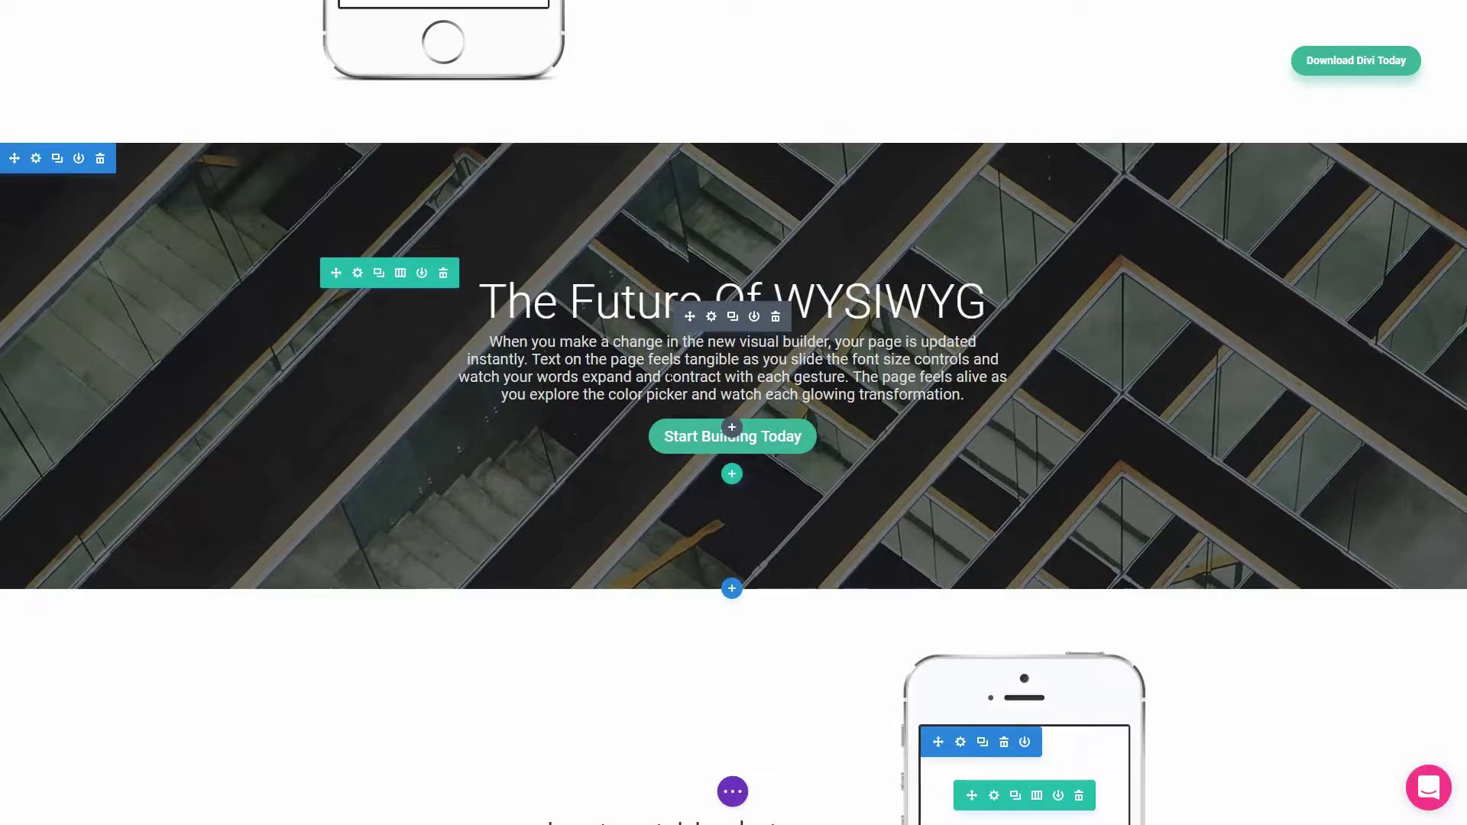
left_click(711, 318)
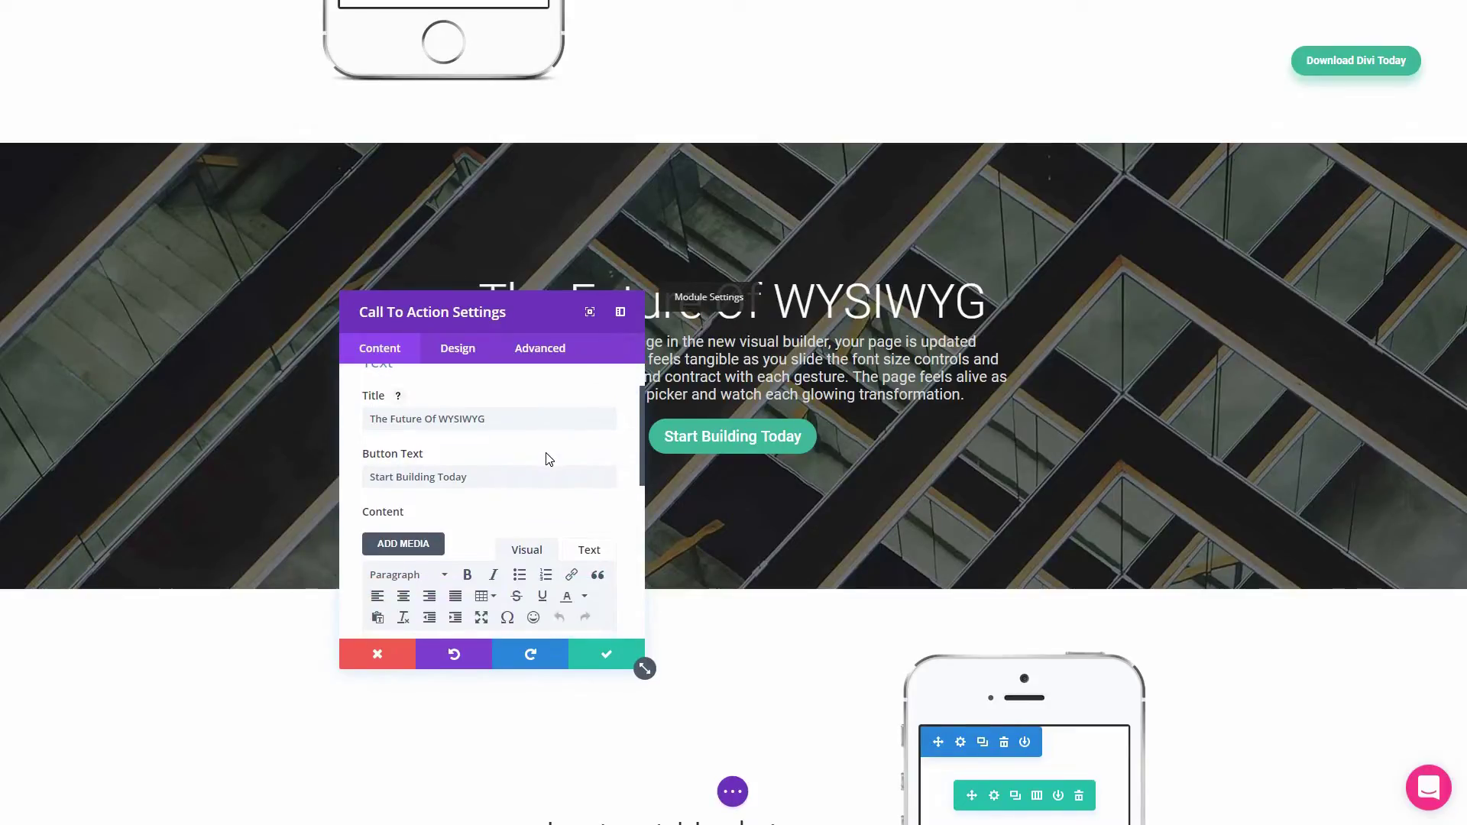
scroll(549, 458, "down", 4)
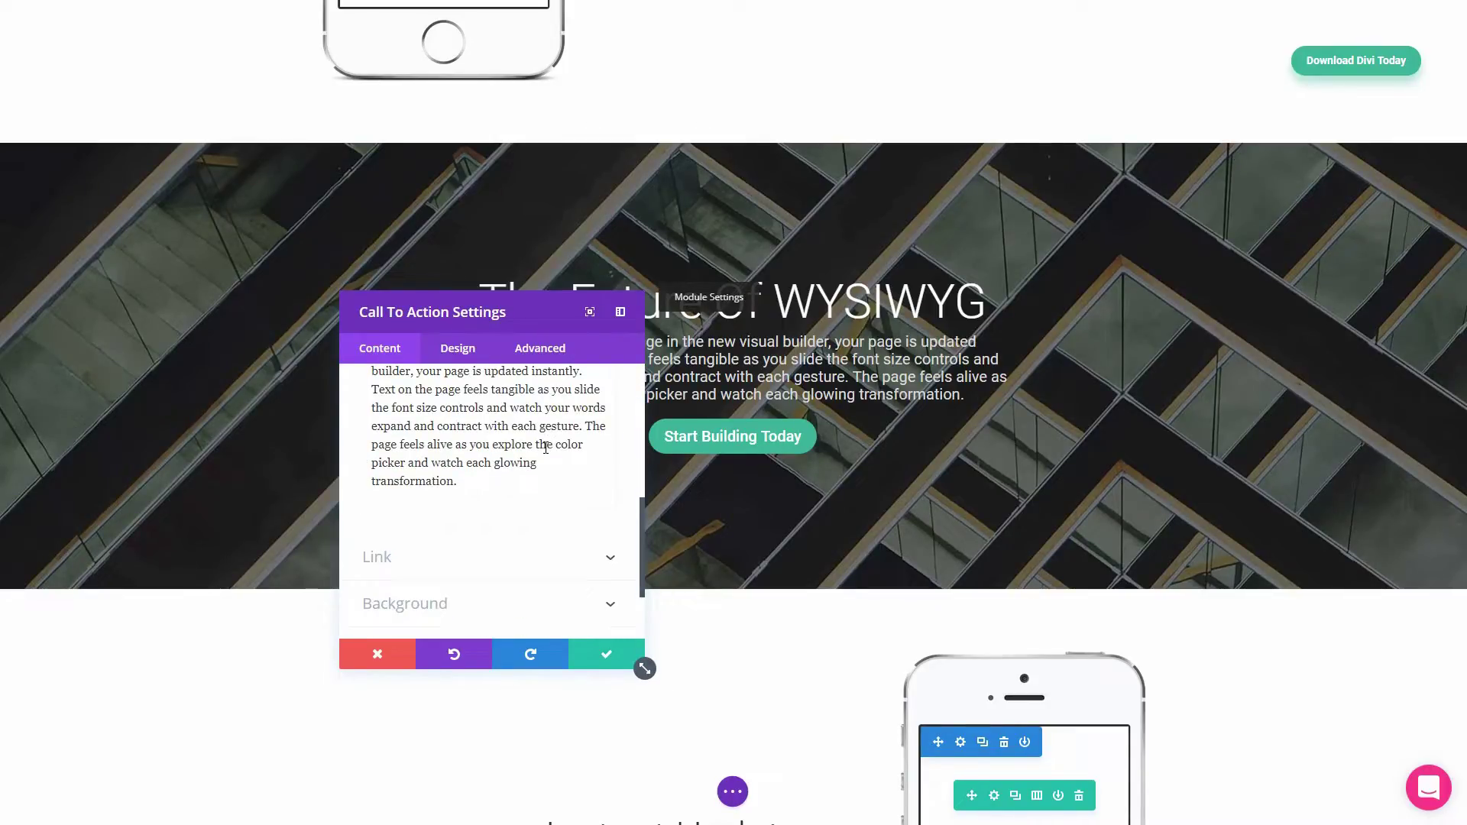
left_click(469, 350)
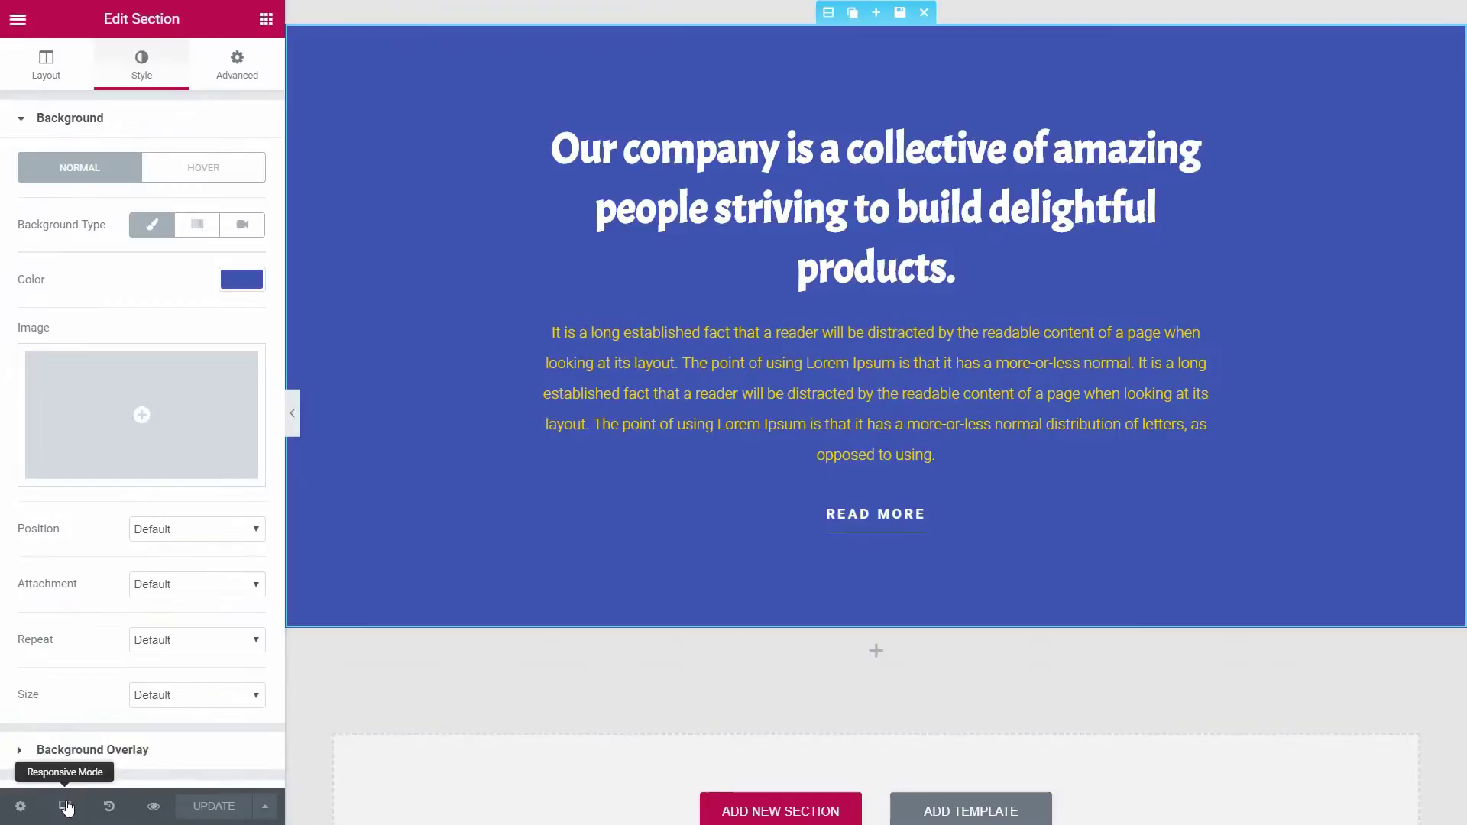
- Preview the Elementor page at tablet and mobile widths, then back at desktop
left_click(64, 806)
left_click(84, 716)
left_click(91, 756)
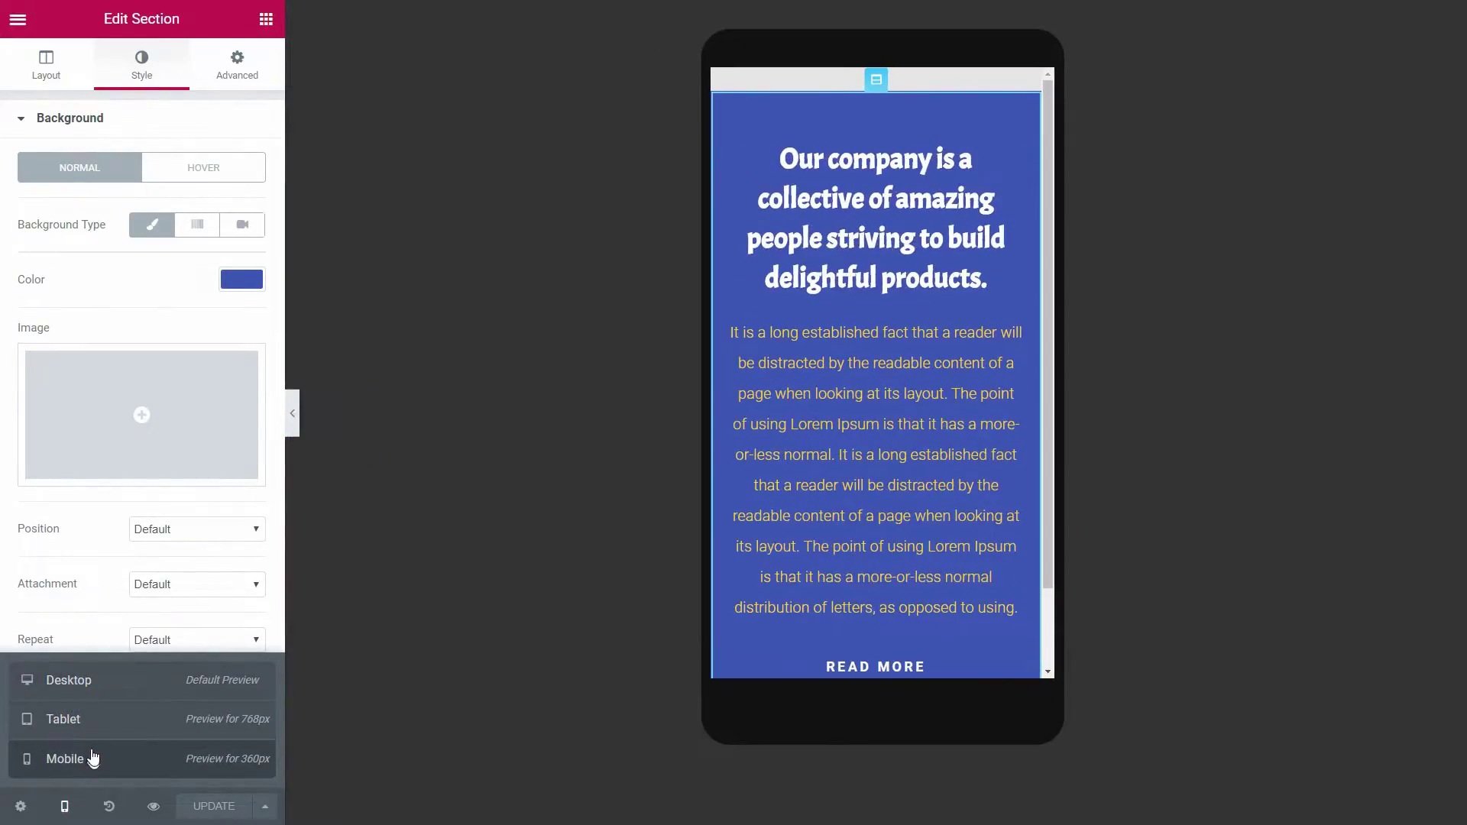
left_click(92, 720)
left_click(93, 694)
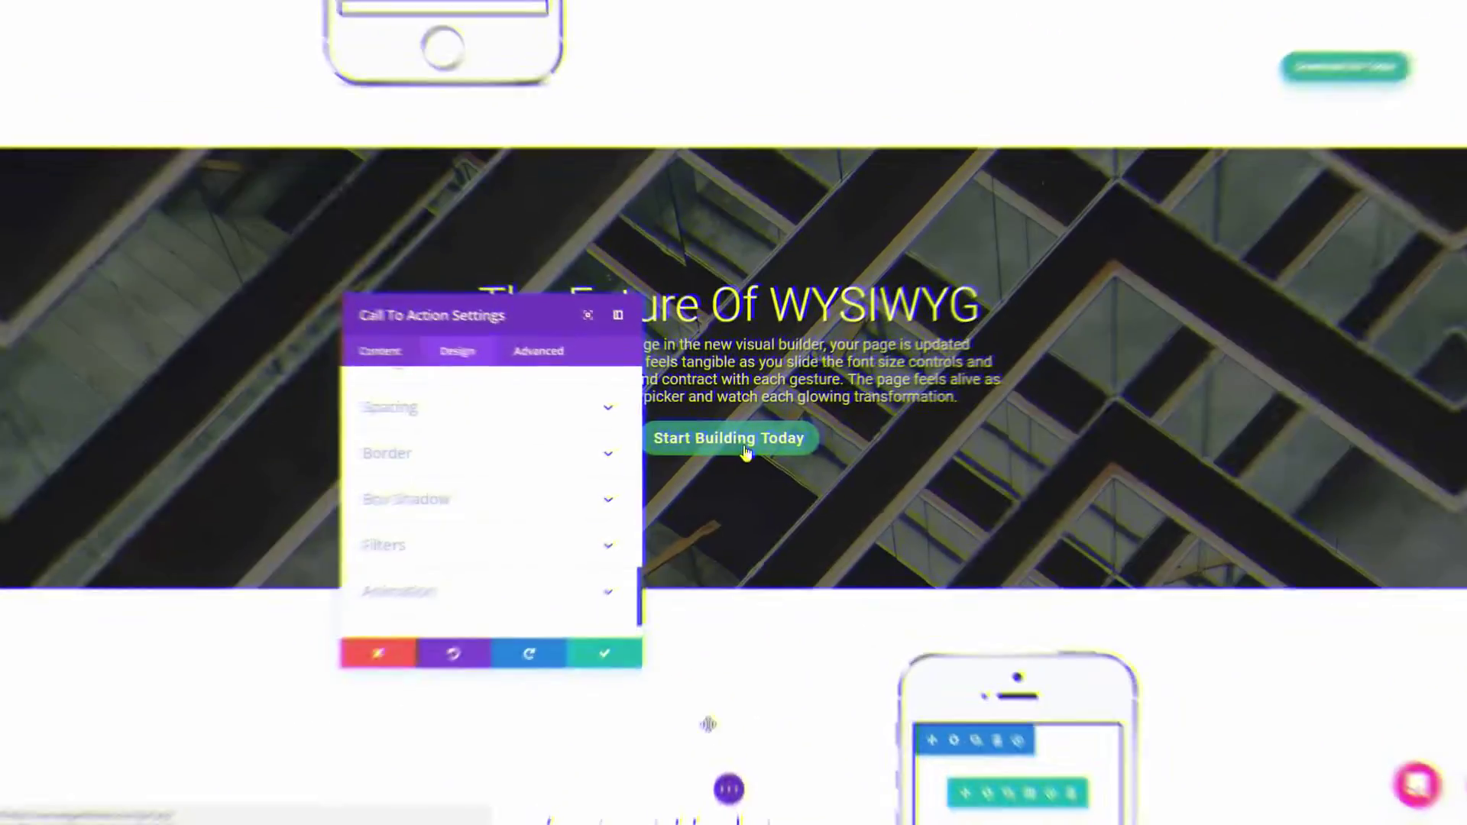
- In Divi, preview the page at tablet and phone widths, then return to desktop
left_click(735, 794)
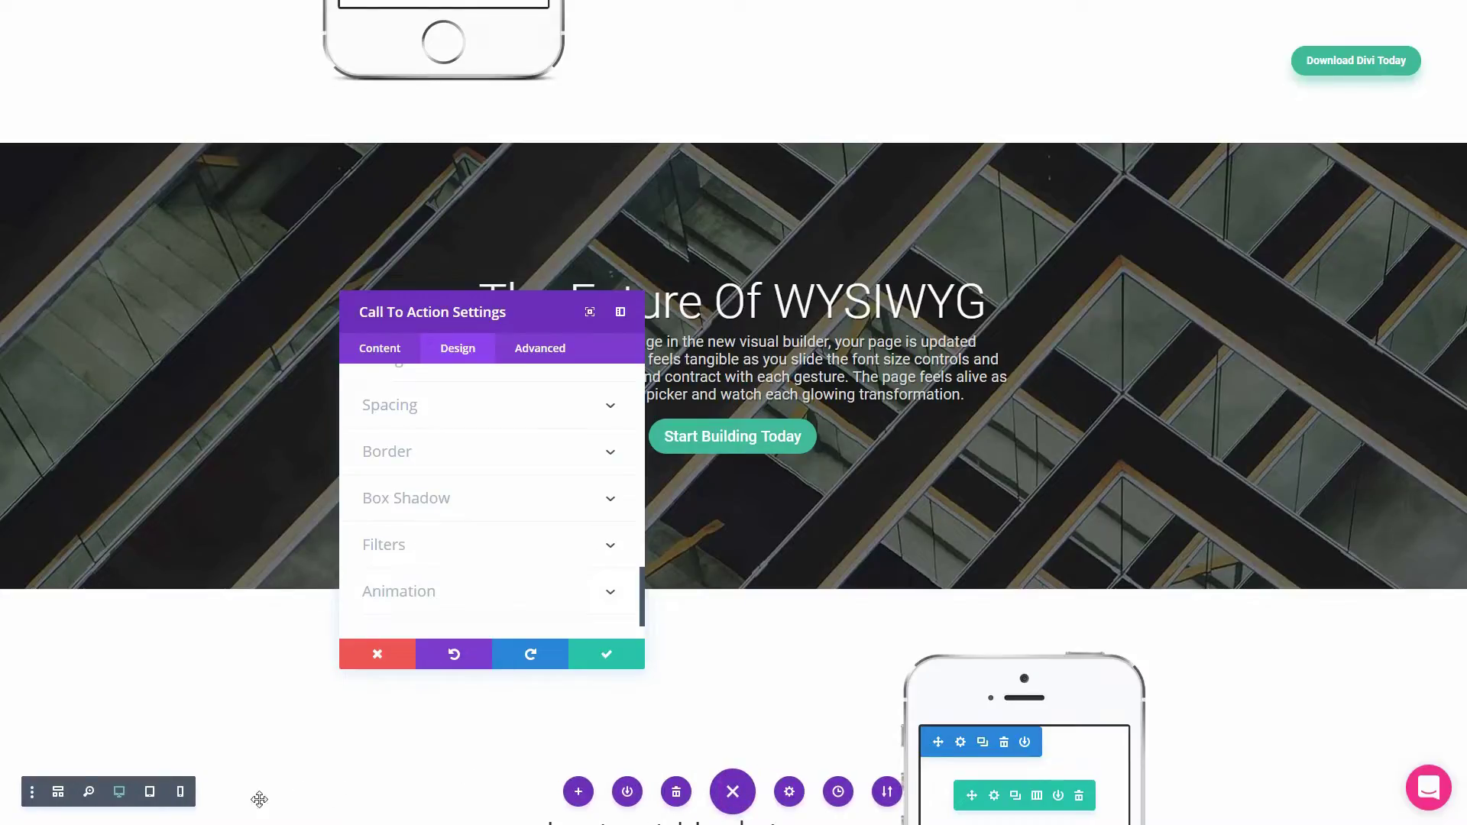
left_click(150, 793)
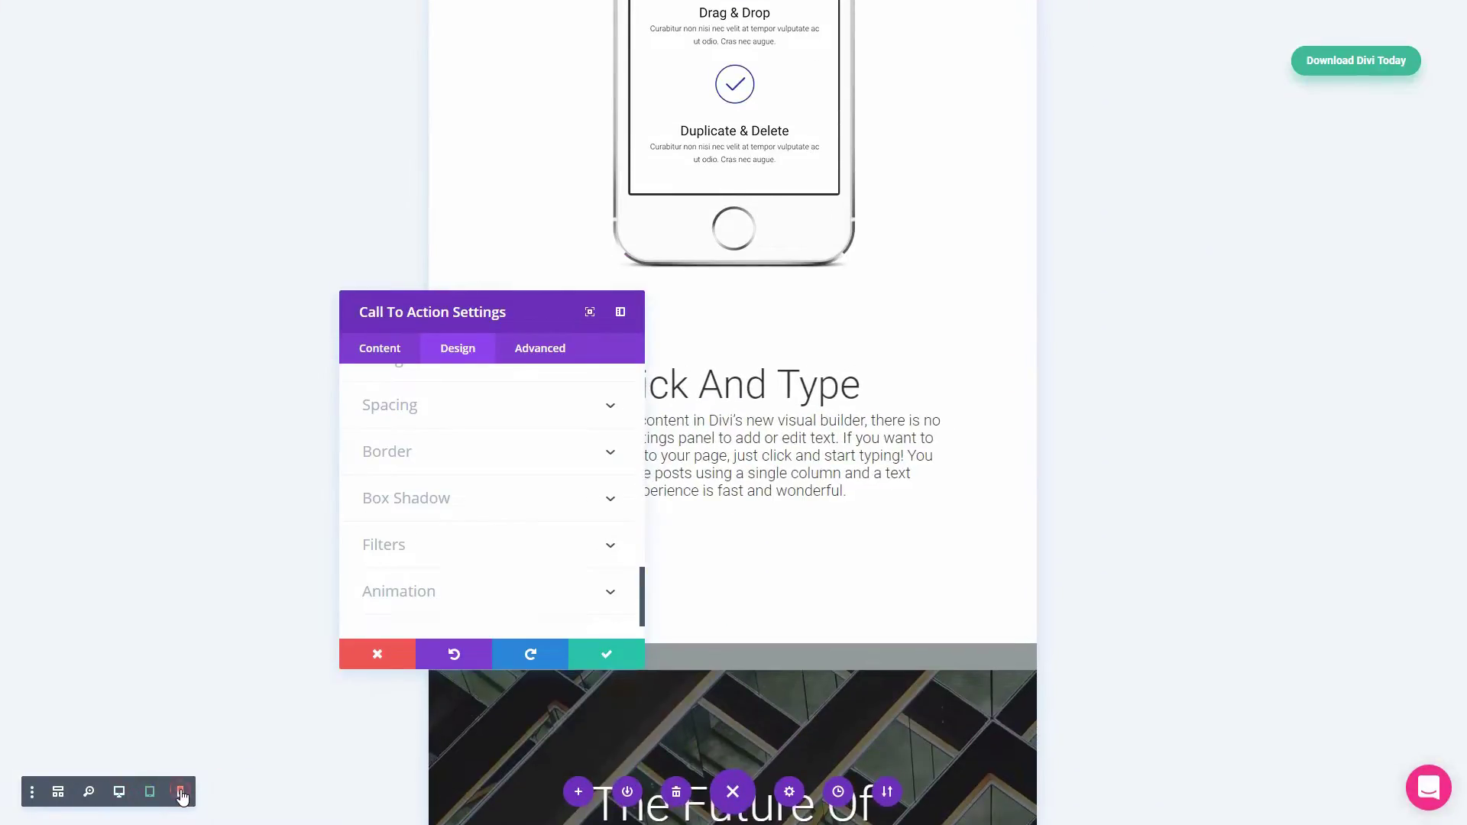
left_click(182, 793)
left_click(119, 793)
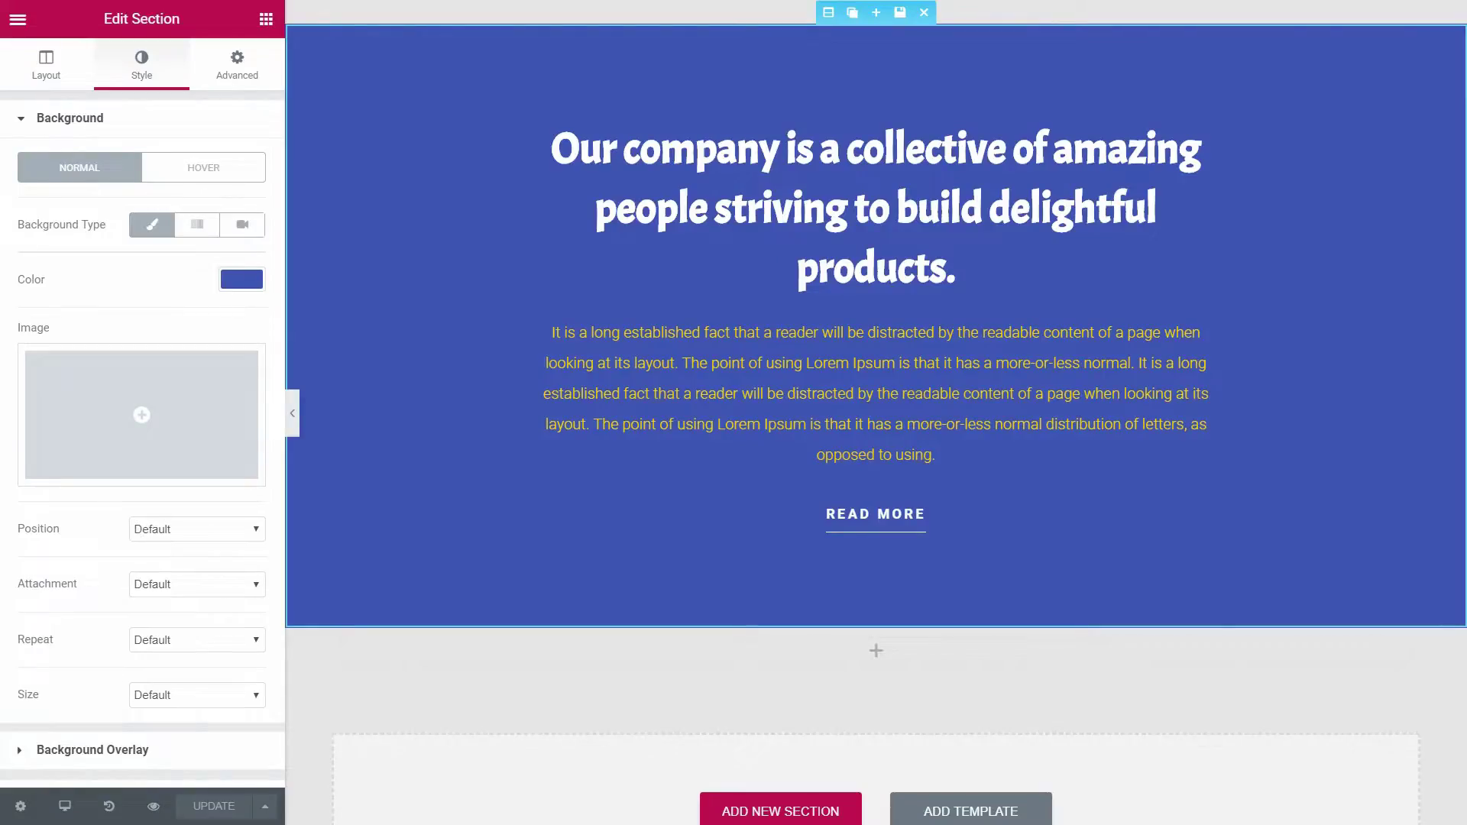
- Toggle the hero call-to-action's Disable-on device checkboxes, keeping desktop and tablet visible, and save
left_click(64, 806)
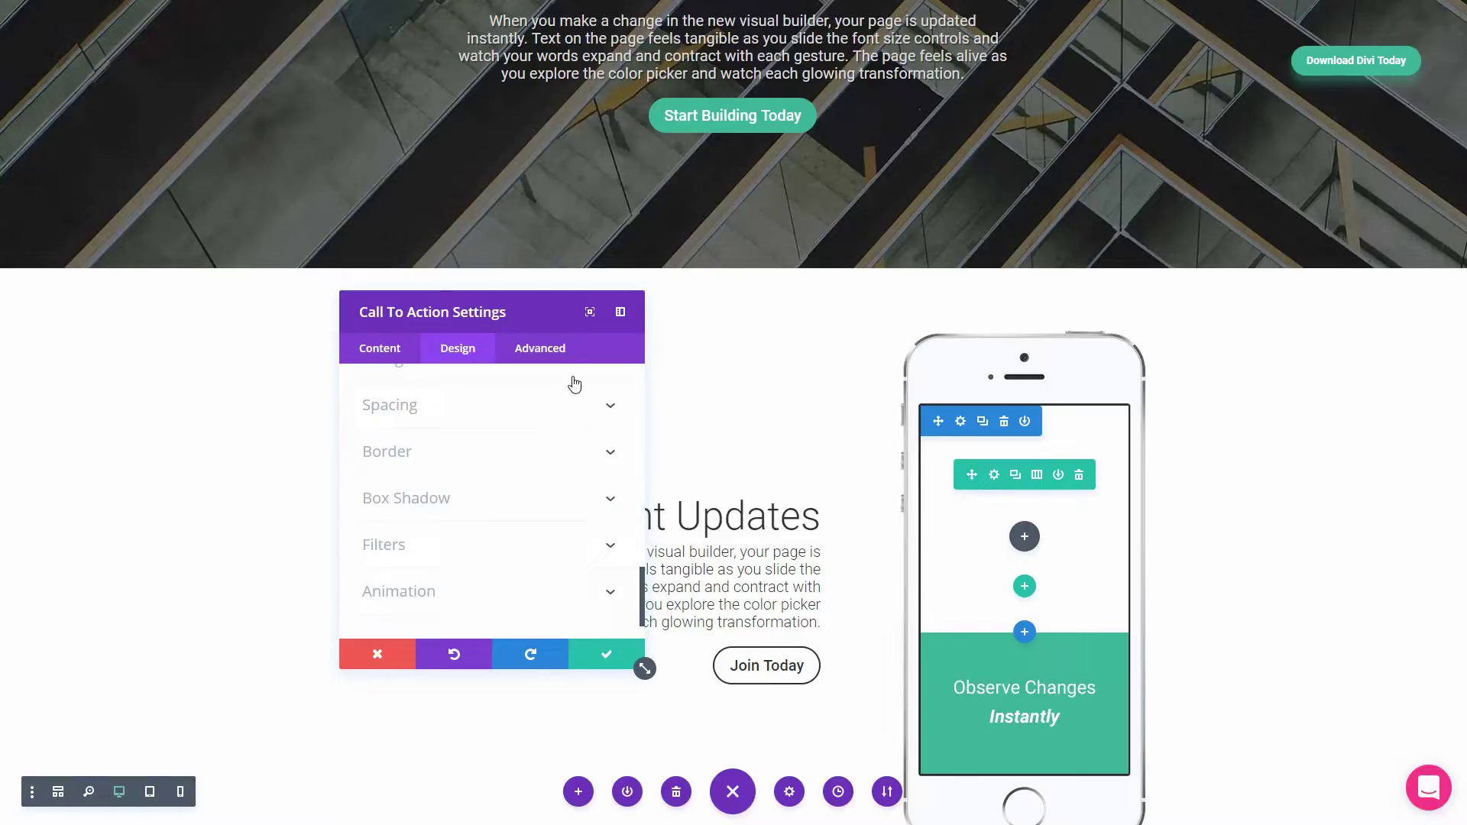
left_click(554, 349)
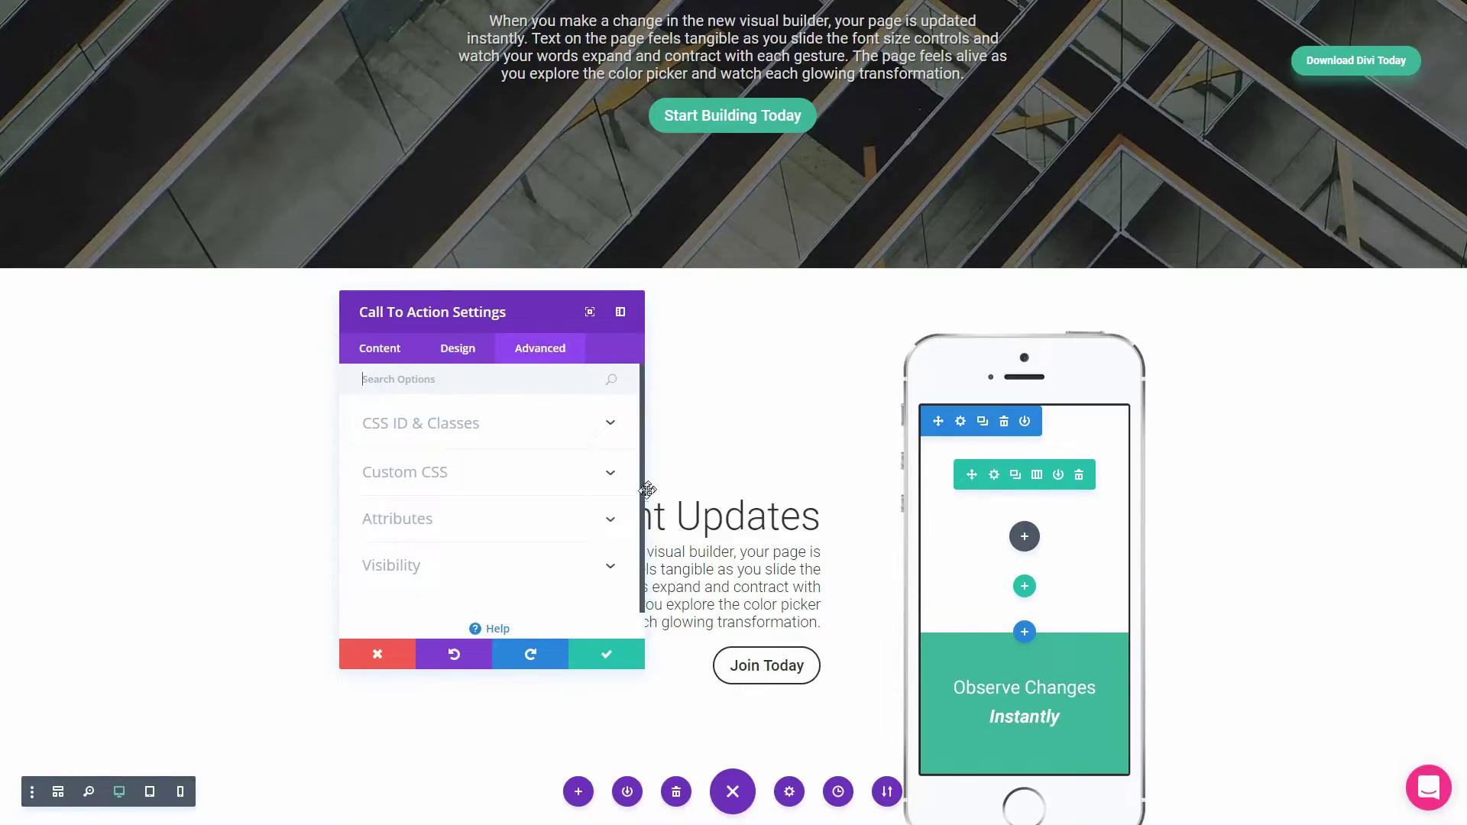
left_click(614, 572)
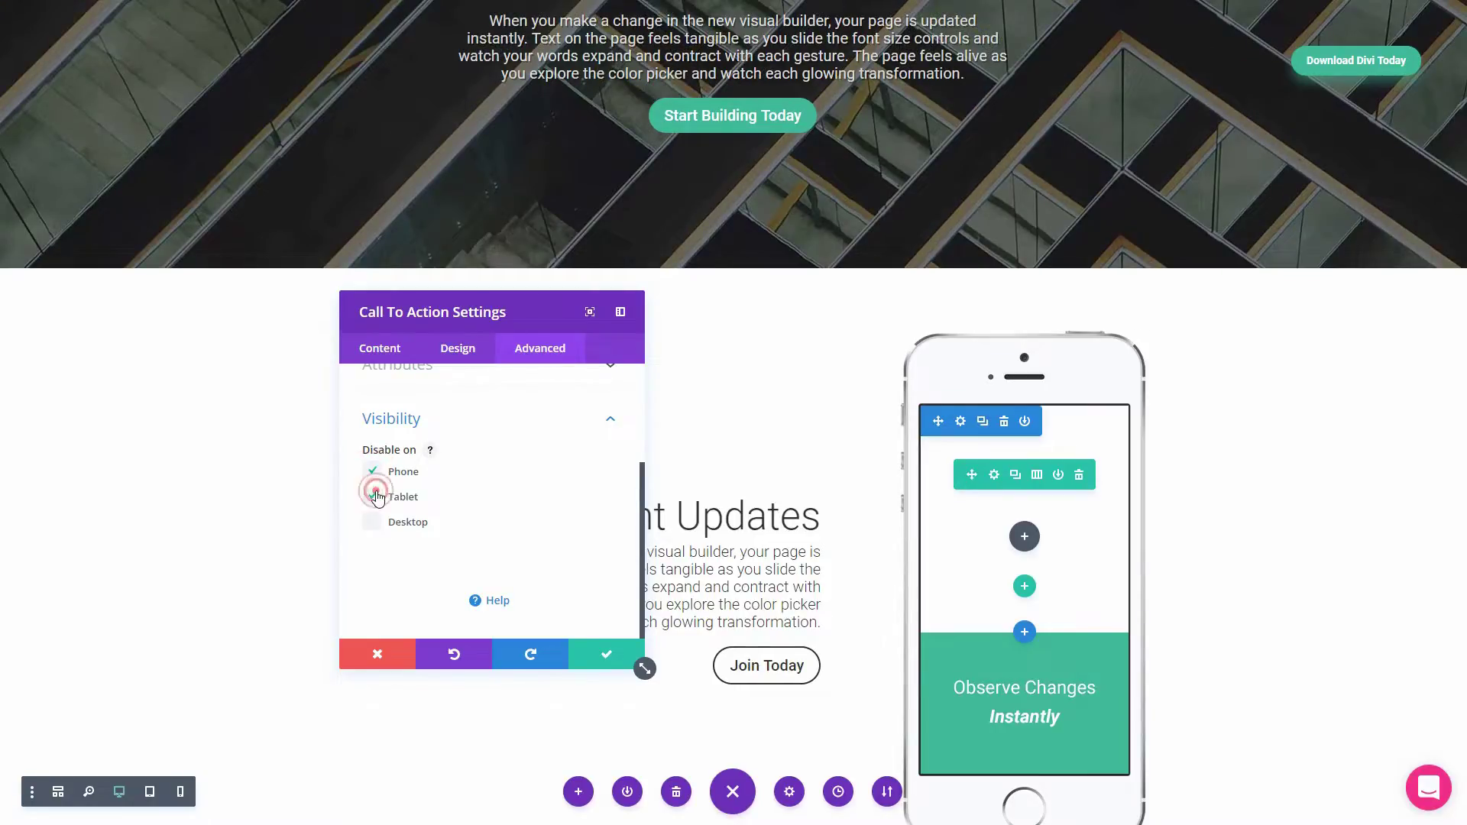
left_click(374, 522)
left_click(374, 522)
left_click(374, 496)
left_click(609, 655)
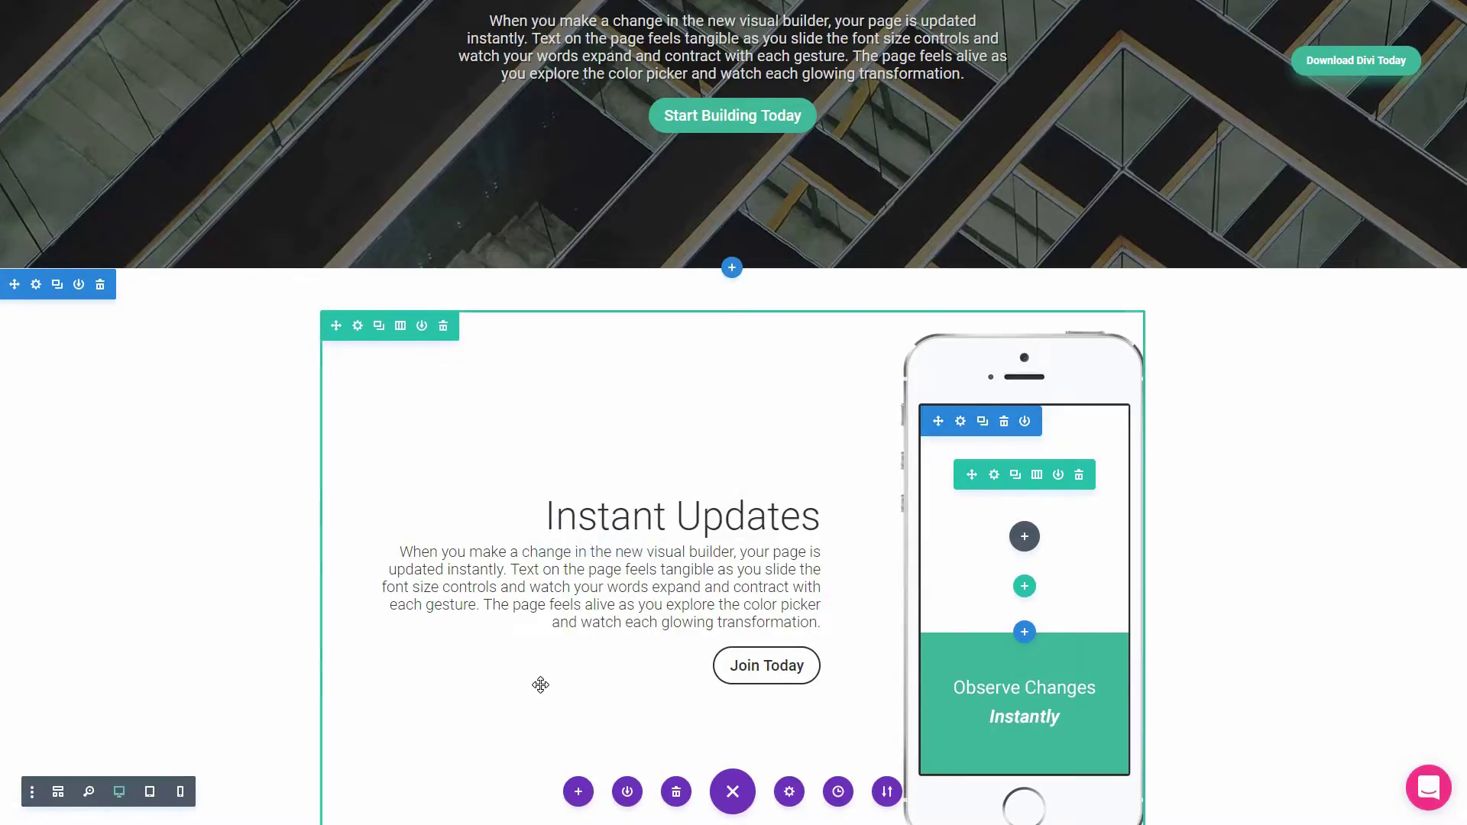
- Open the settings of The Future Has Arrived call-to-action module
scroll(546, 679, "down", 6)
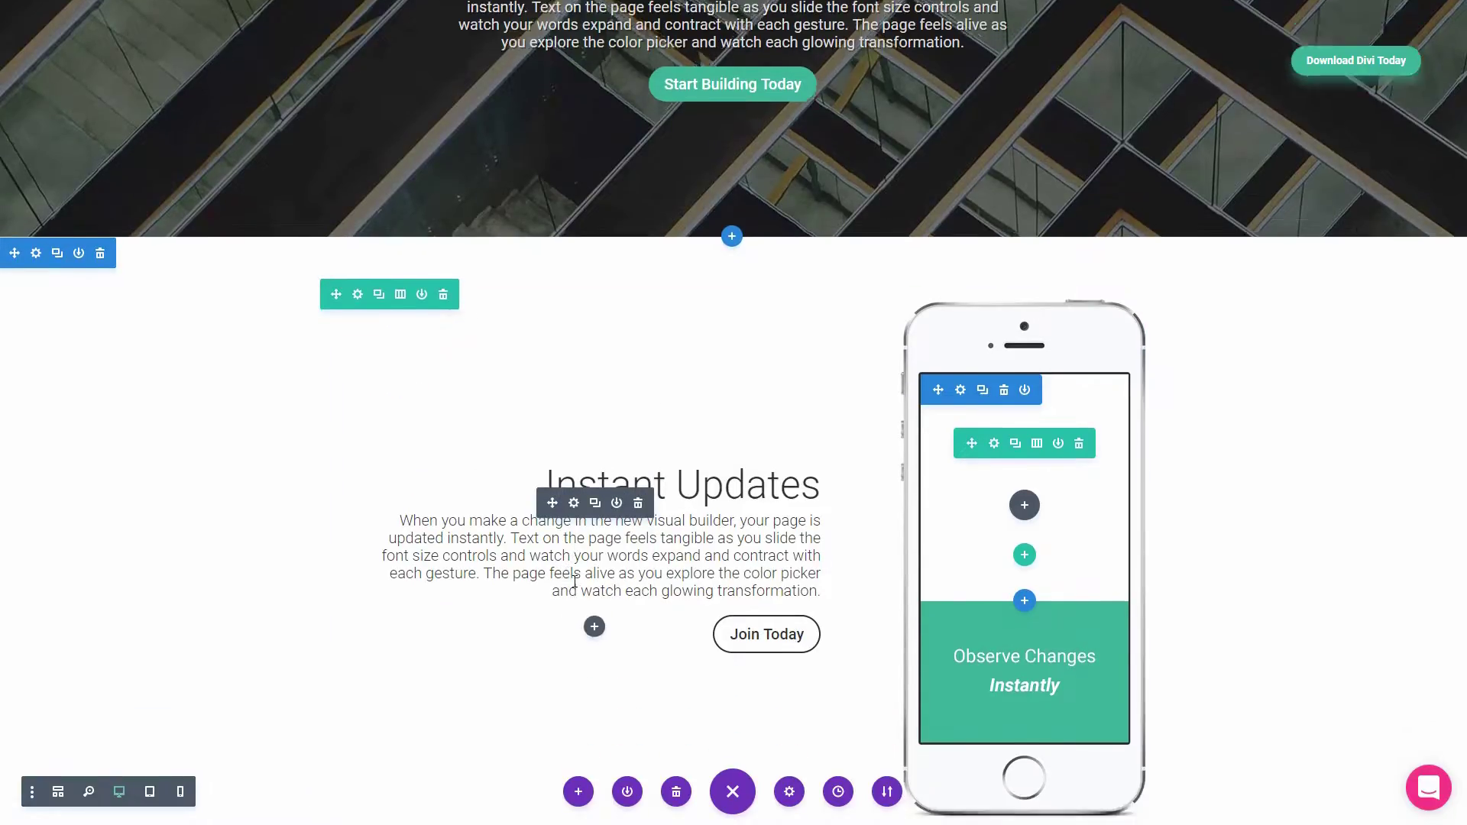
scroll(576, 582, "down", 2)
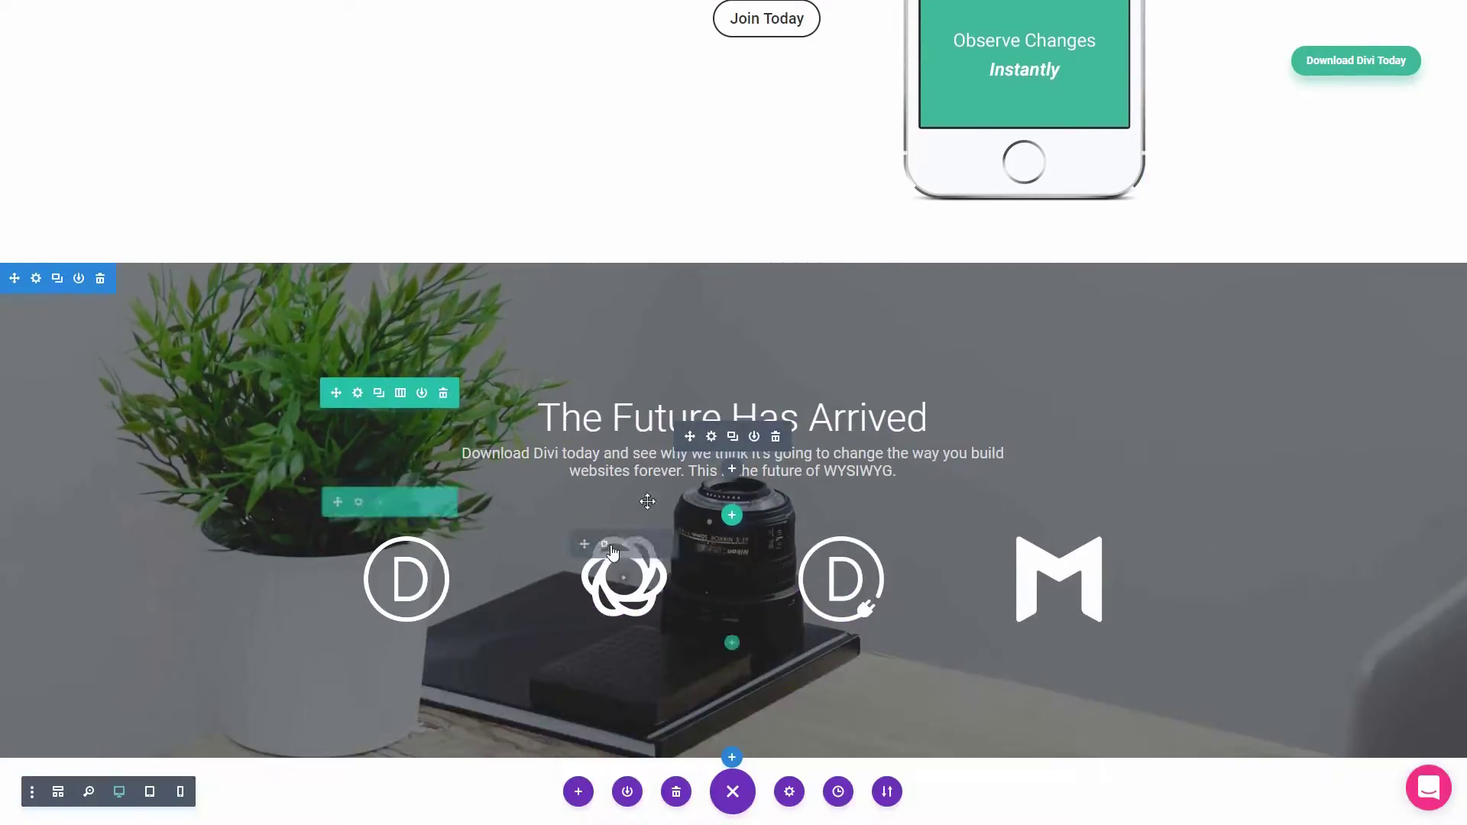
left_click(710, 440)
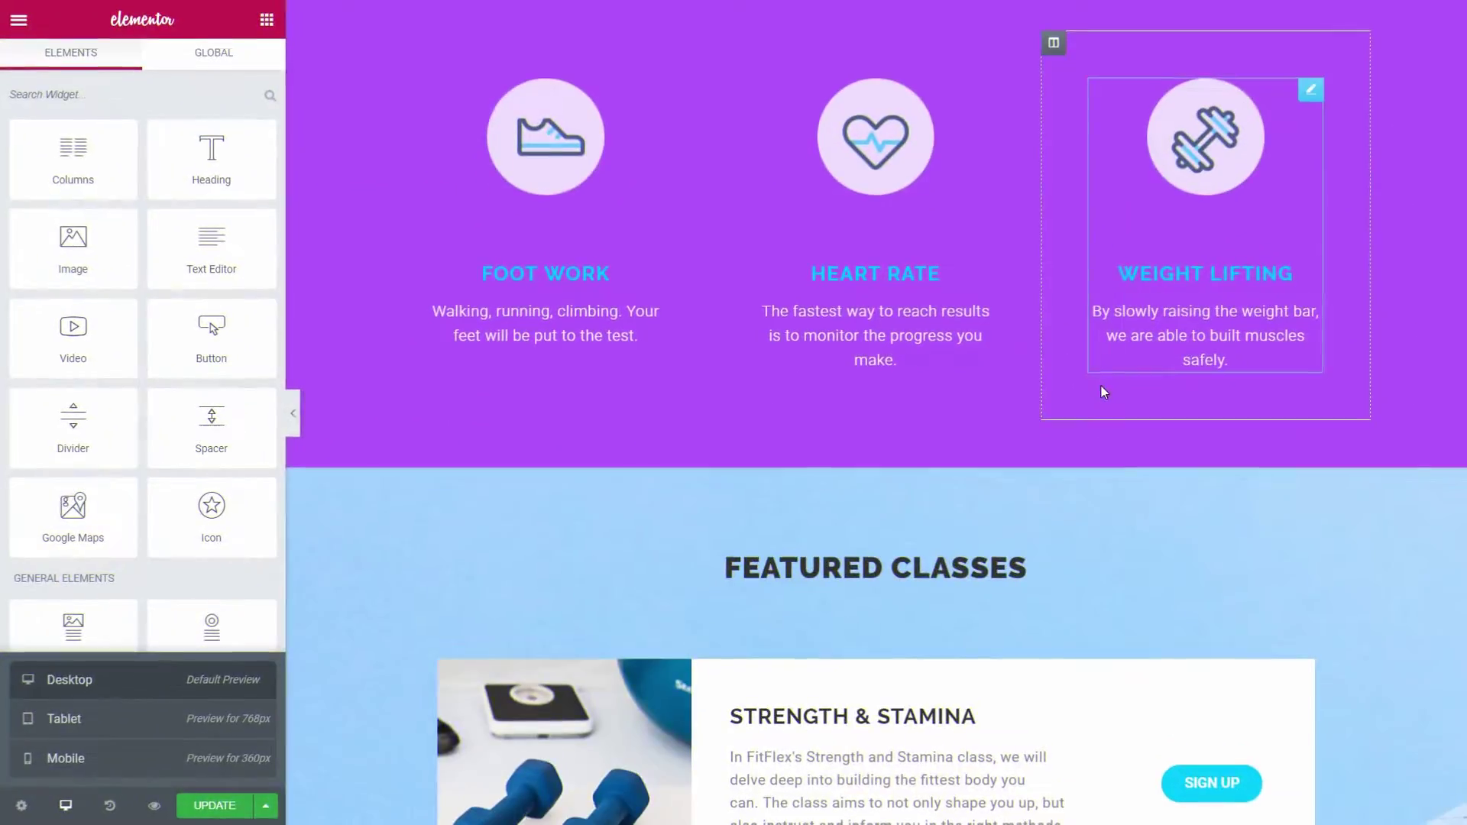
scroll(1101, 386, "down", 6)
scroll(1102, 386, "down", 20)
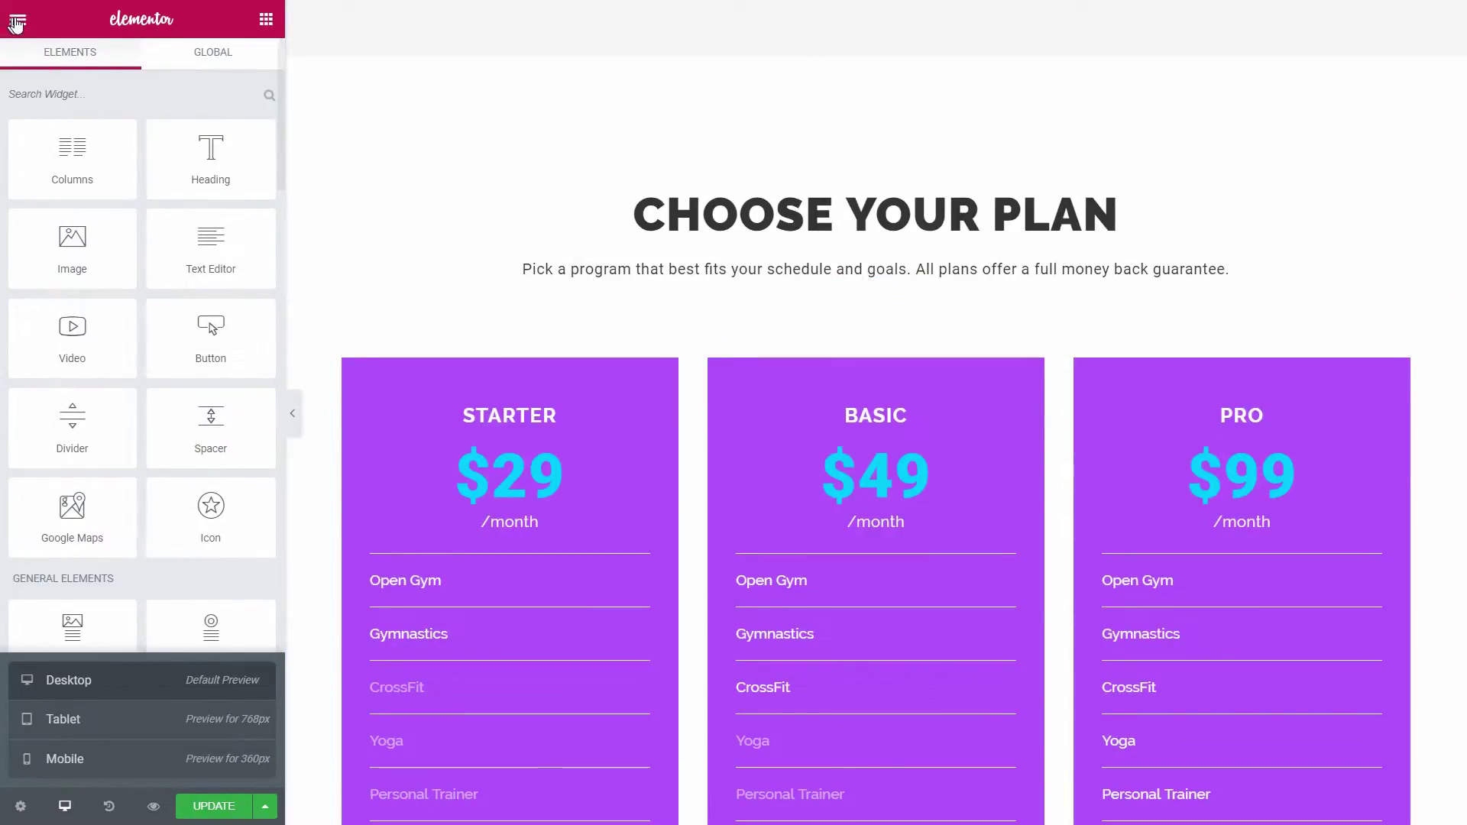
- Exit the Elementor editor to the WordPress dashboard, confirming Leave
left_click(17, 19)
left_click(121, 403)
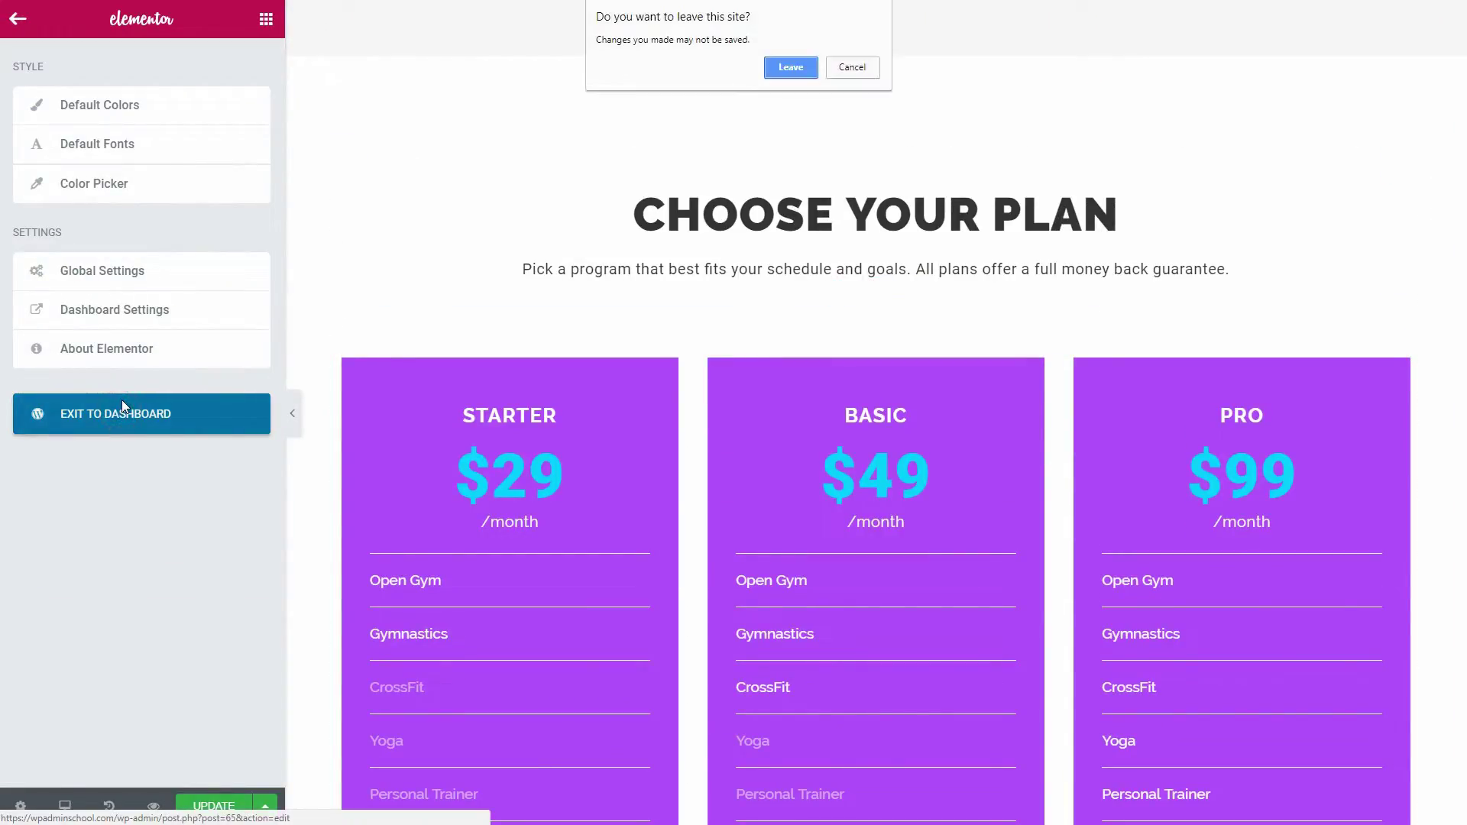
left_click(776, 69)
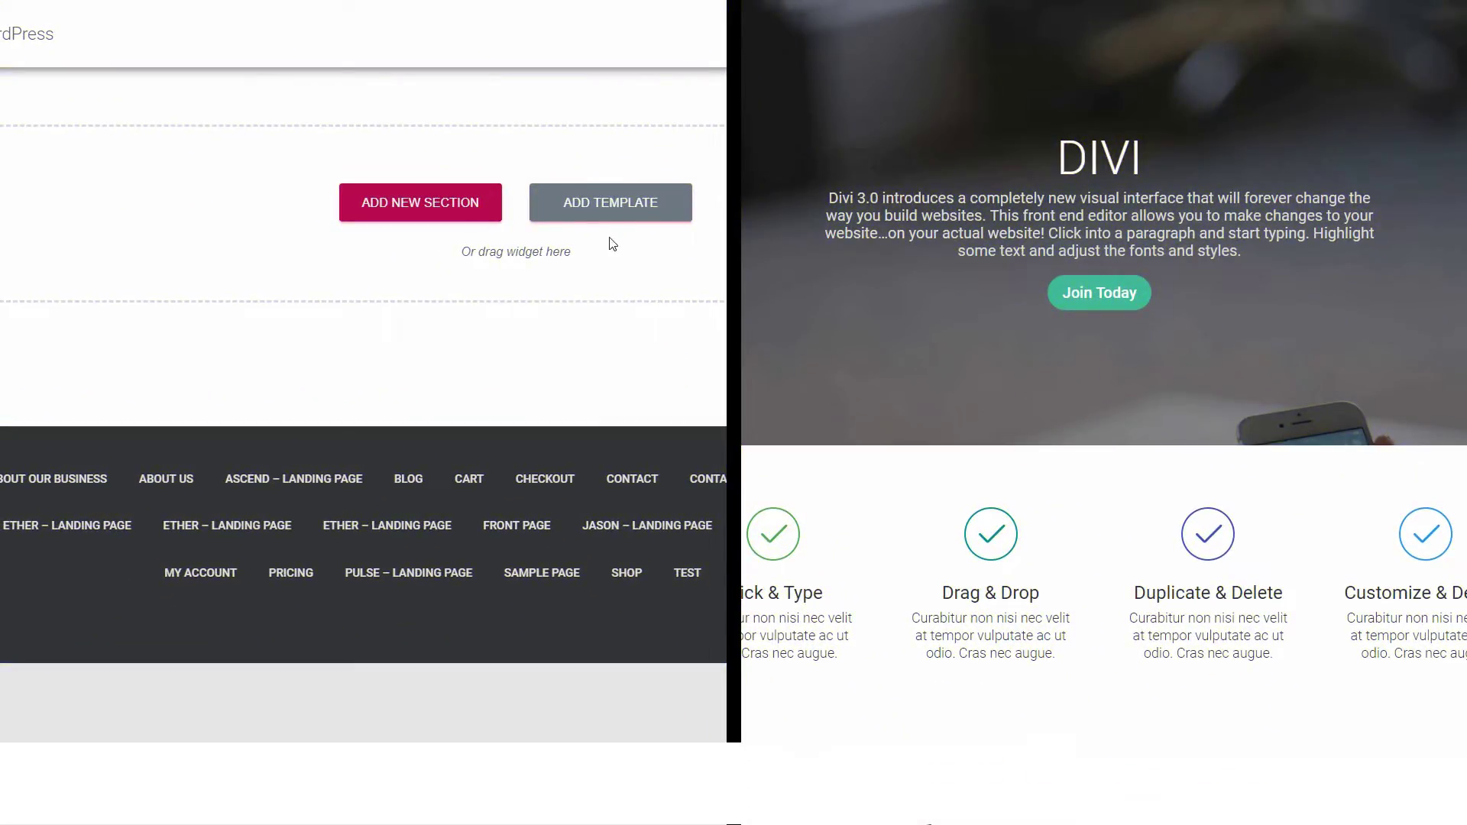
- Browse both template libraries and import Divi's Software Marketing layout pack
left_click(609, 201)
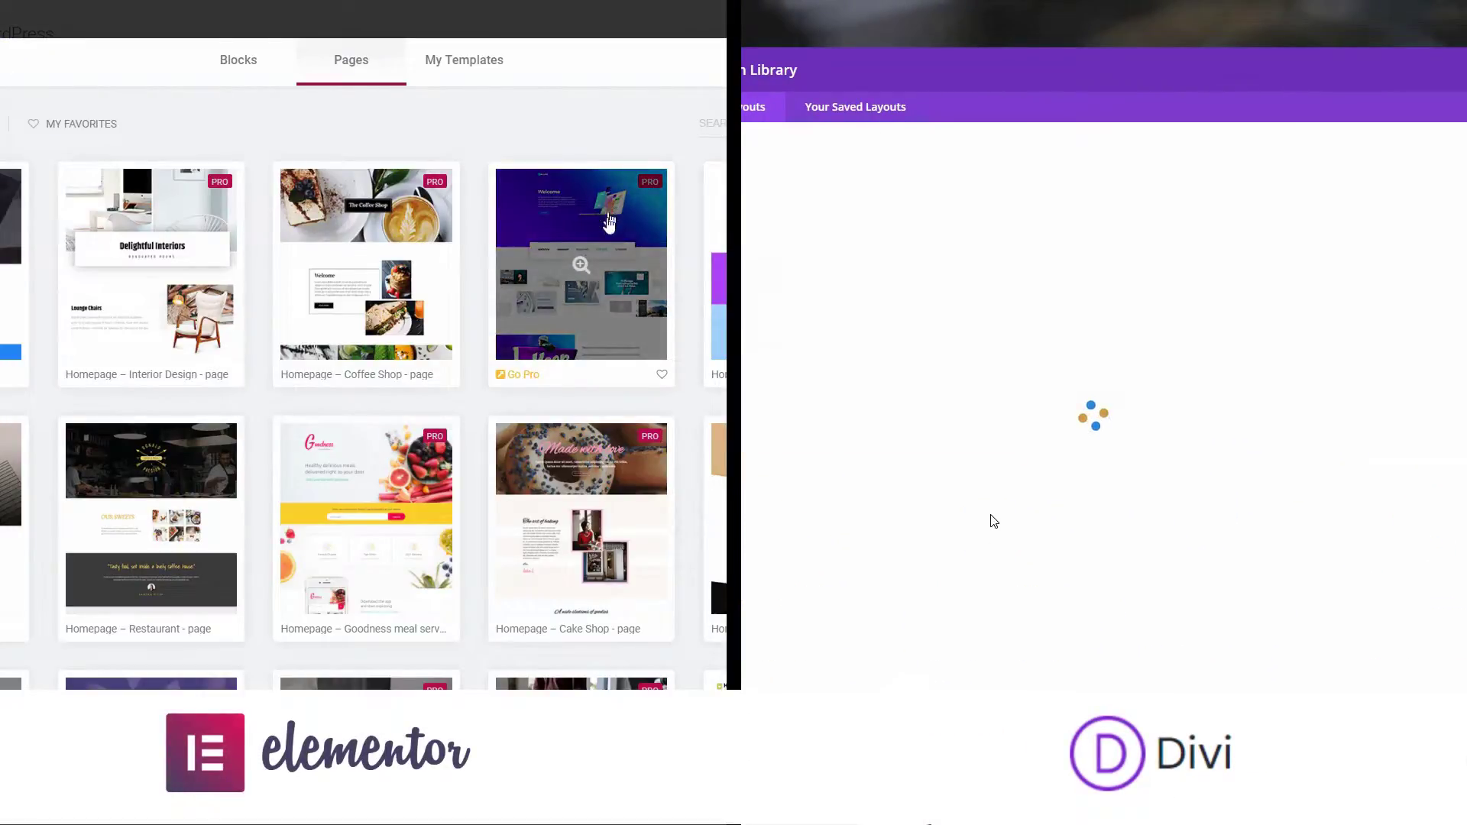
scroll(363, 382, "down", 5)
scroll(1043, 498, "down", 15)
scroll(363, 382, "down", 3)
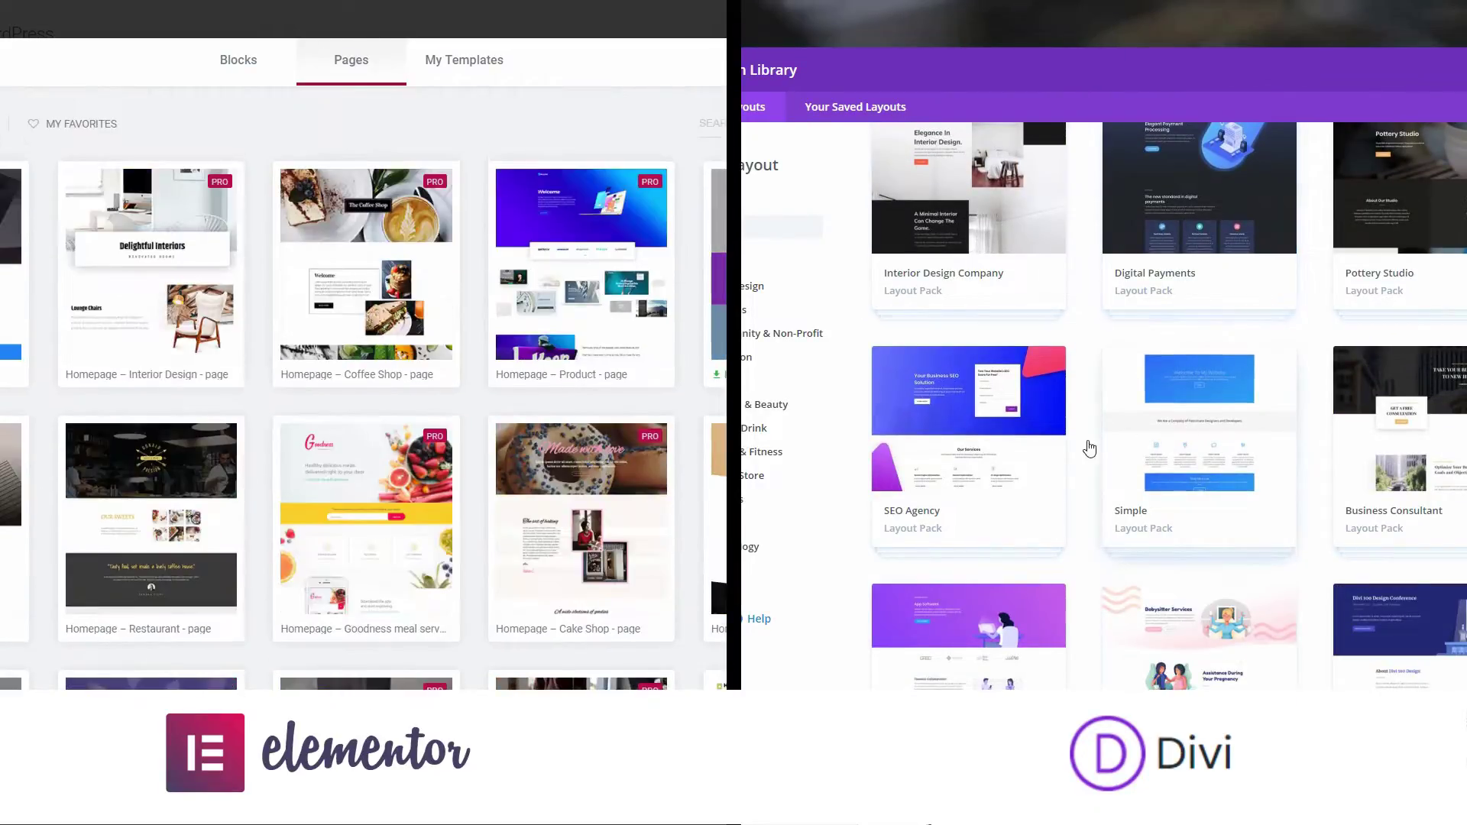
scroll(960, 638, "down", 5)
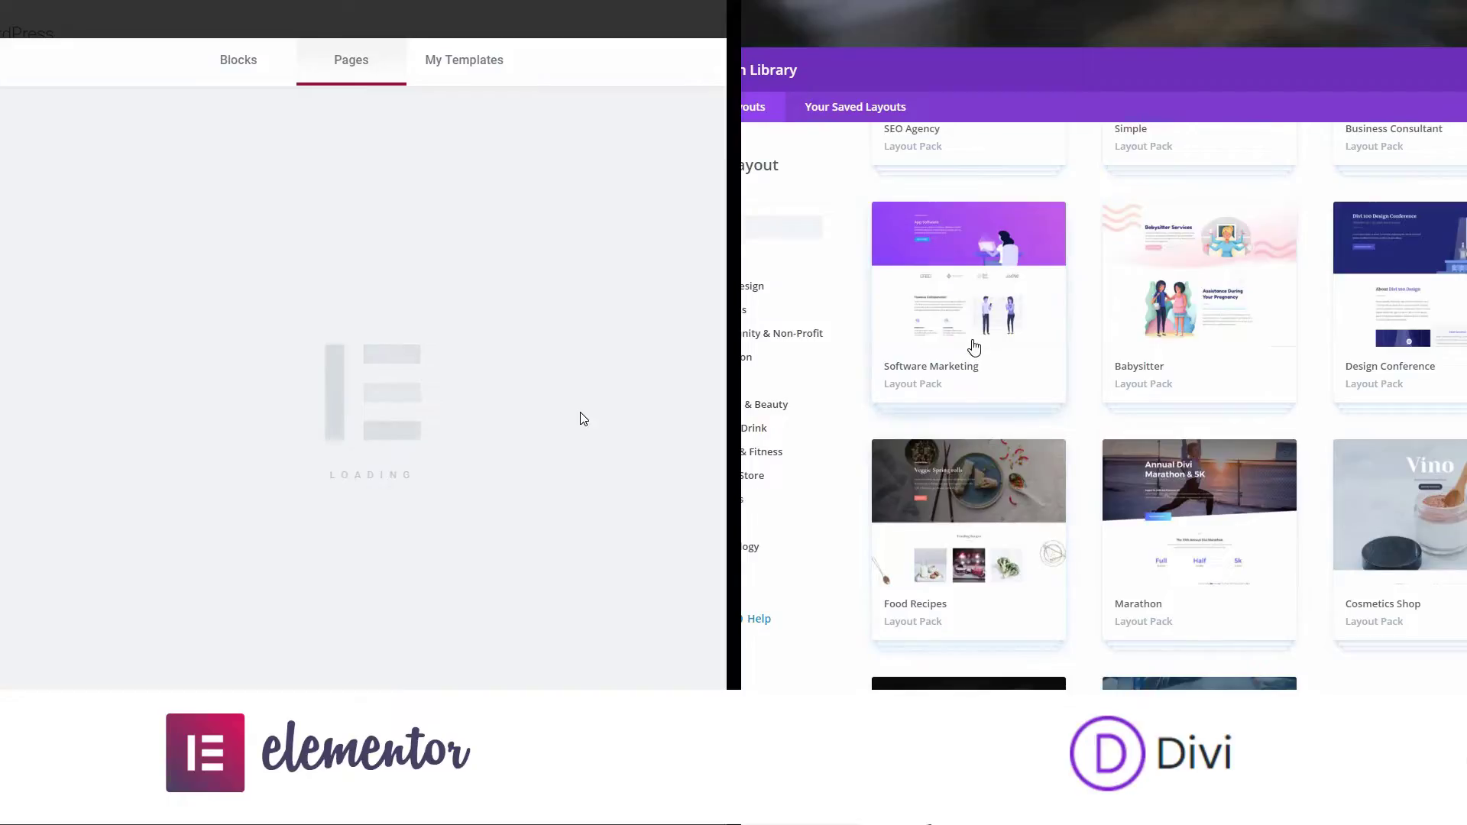
left_click(975, 347)
left_click(959, 672)
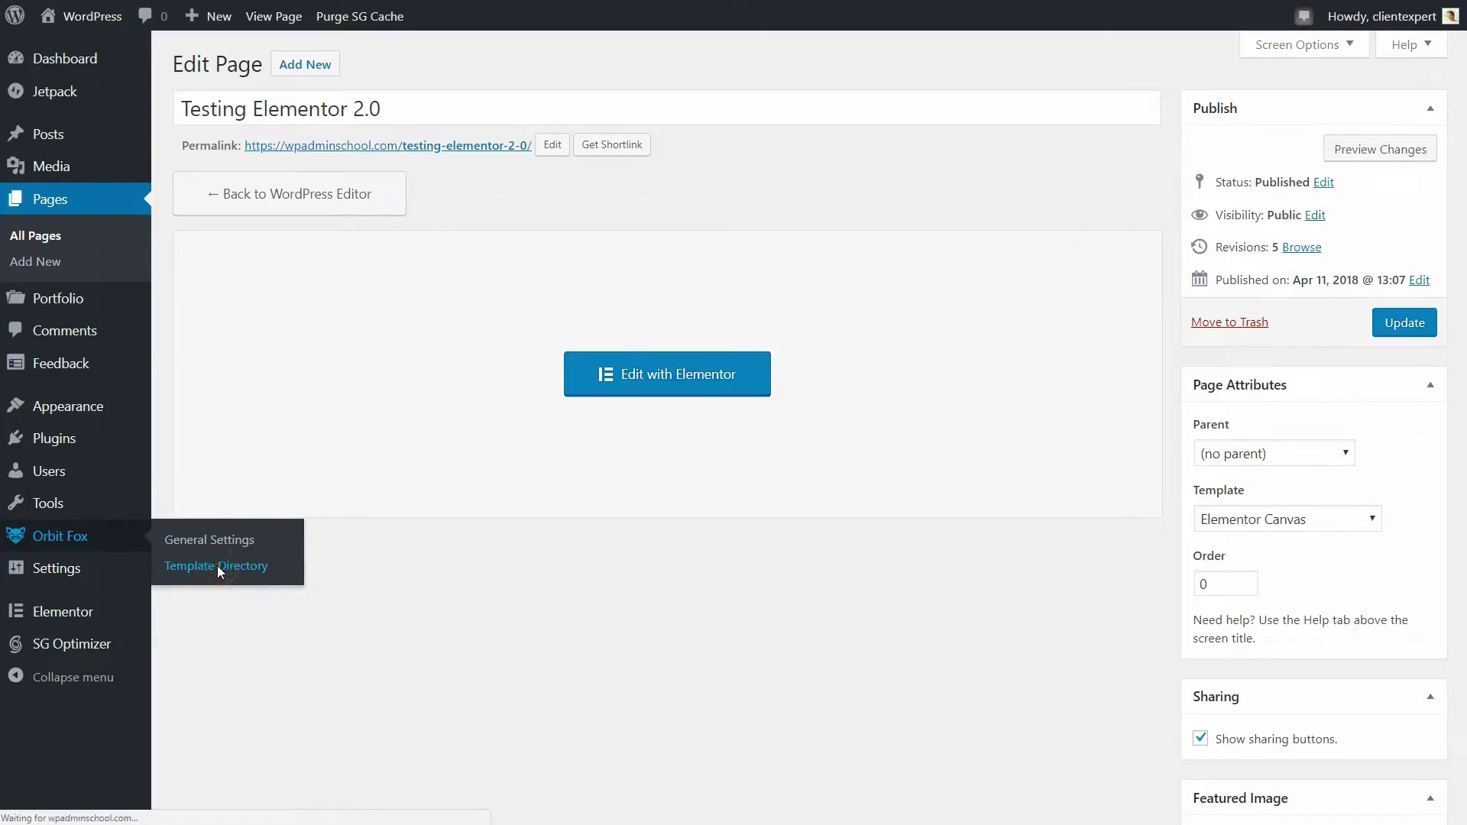
- Open the full preview of the Mocha - Landing Page template
scroll(672, 519, "down", 10)
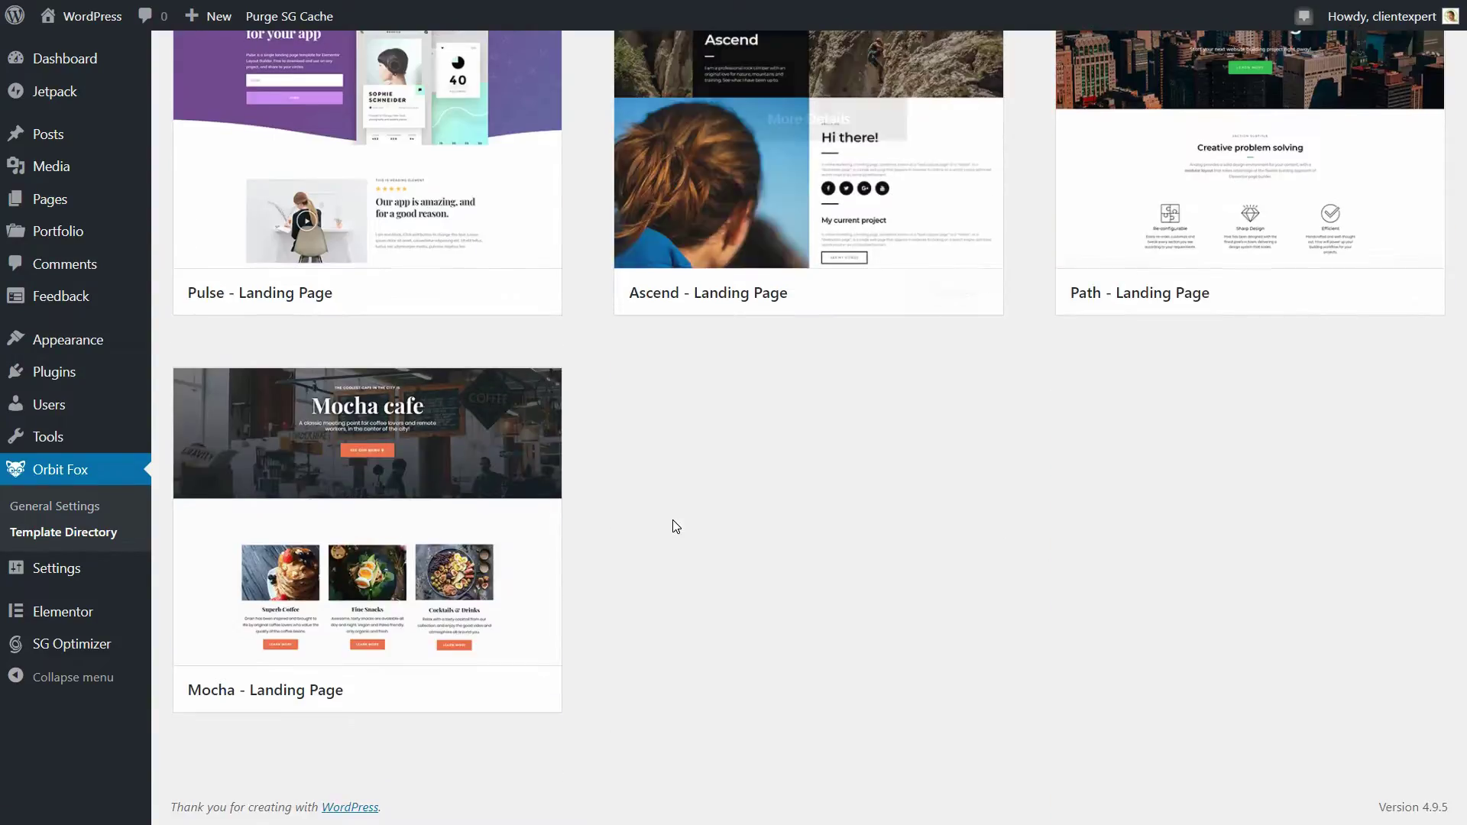
mouse_move(459, 532)
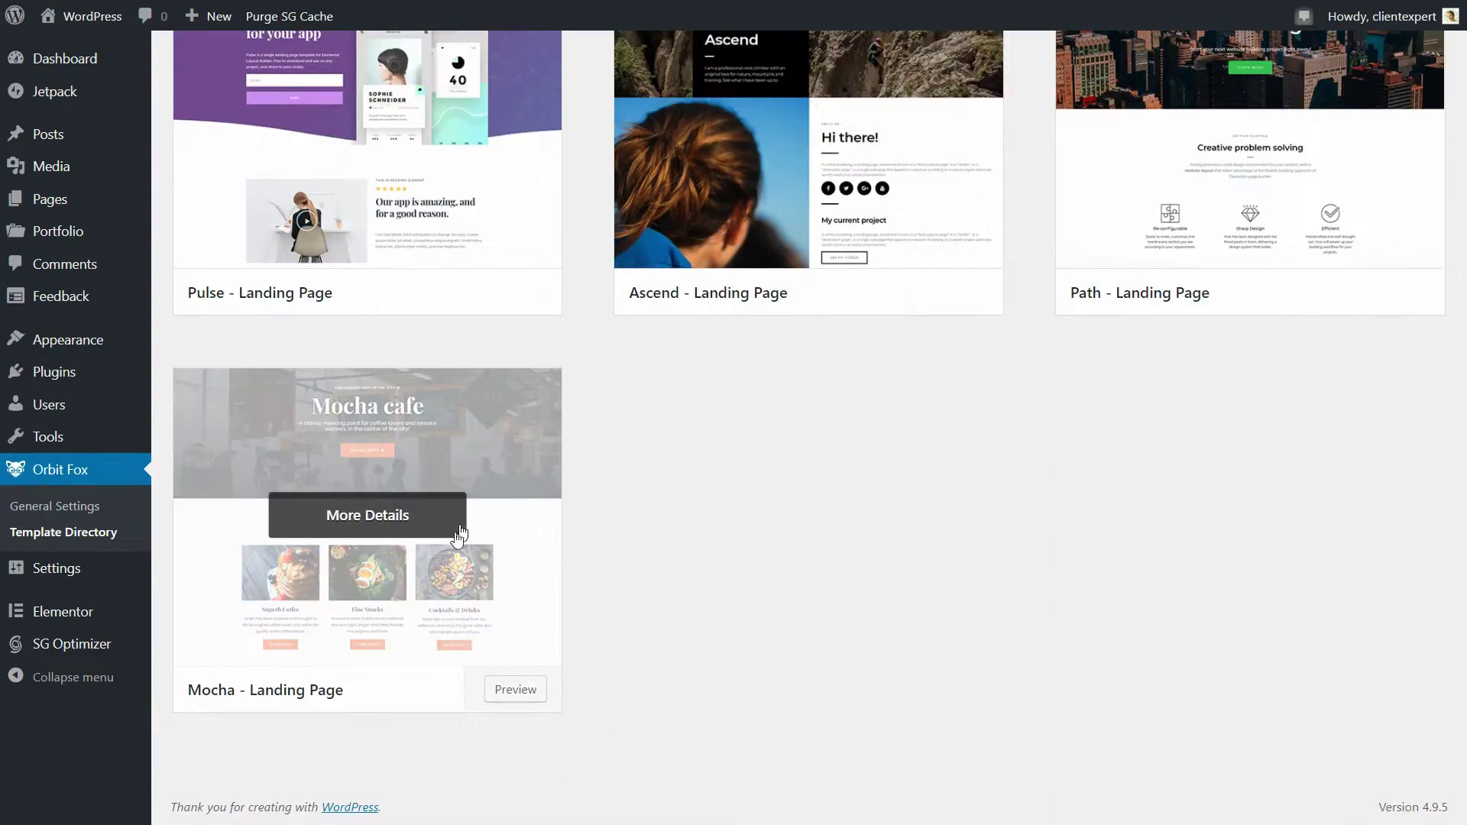
left_click(515, 690)
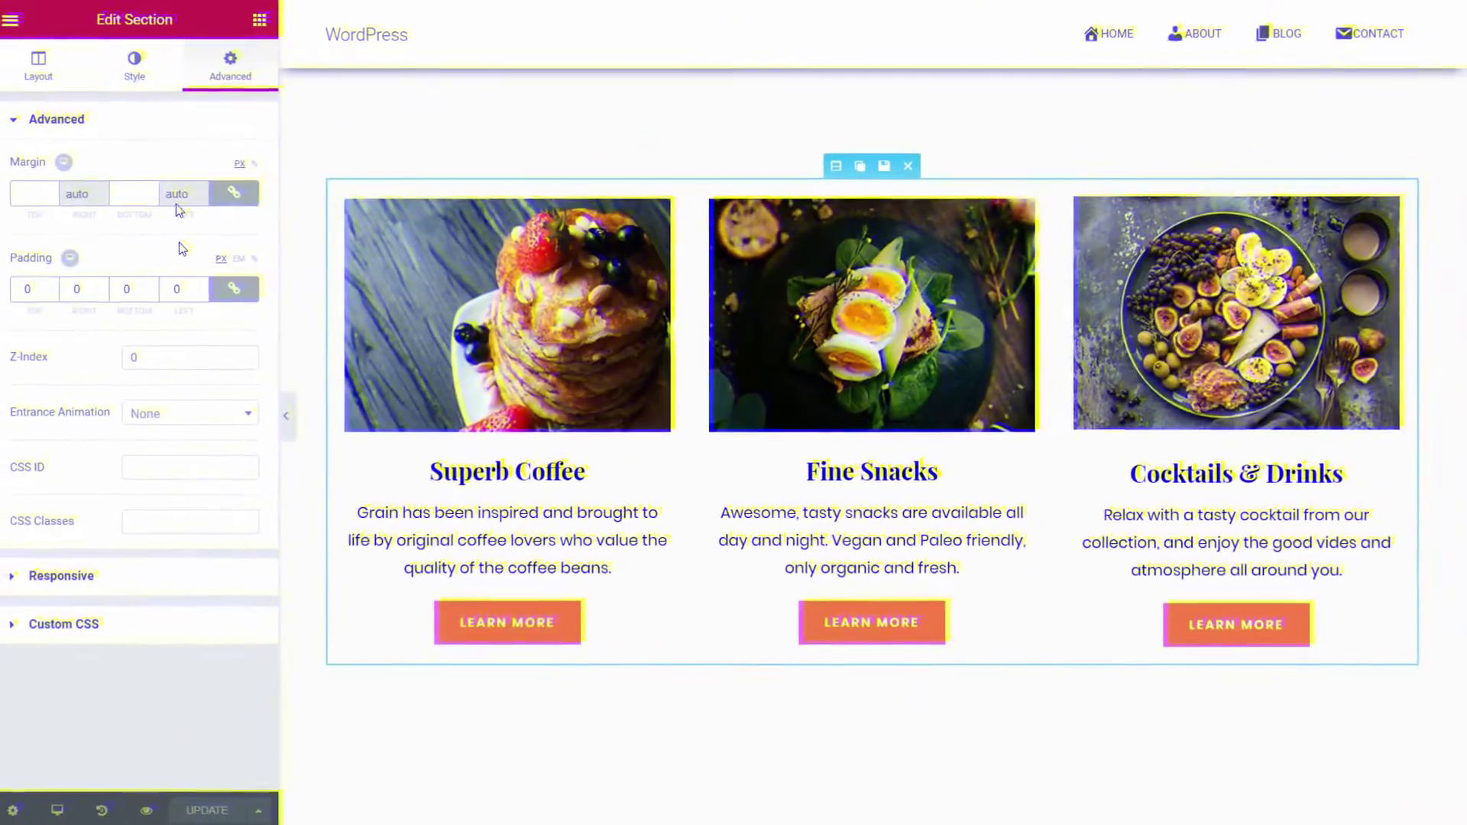
- Add a black Mountains shape divider to the section's bottom
left_click(132, 62)
left_click(79, 330)
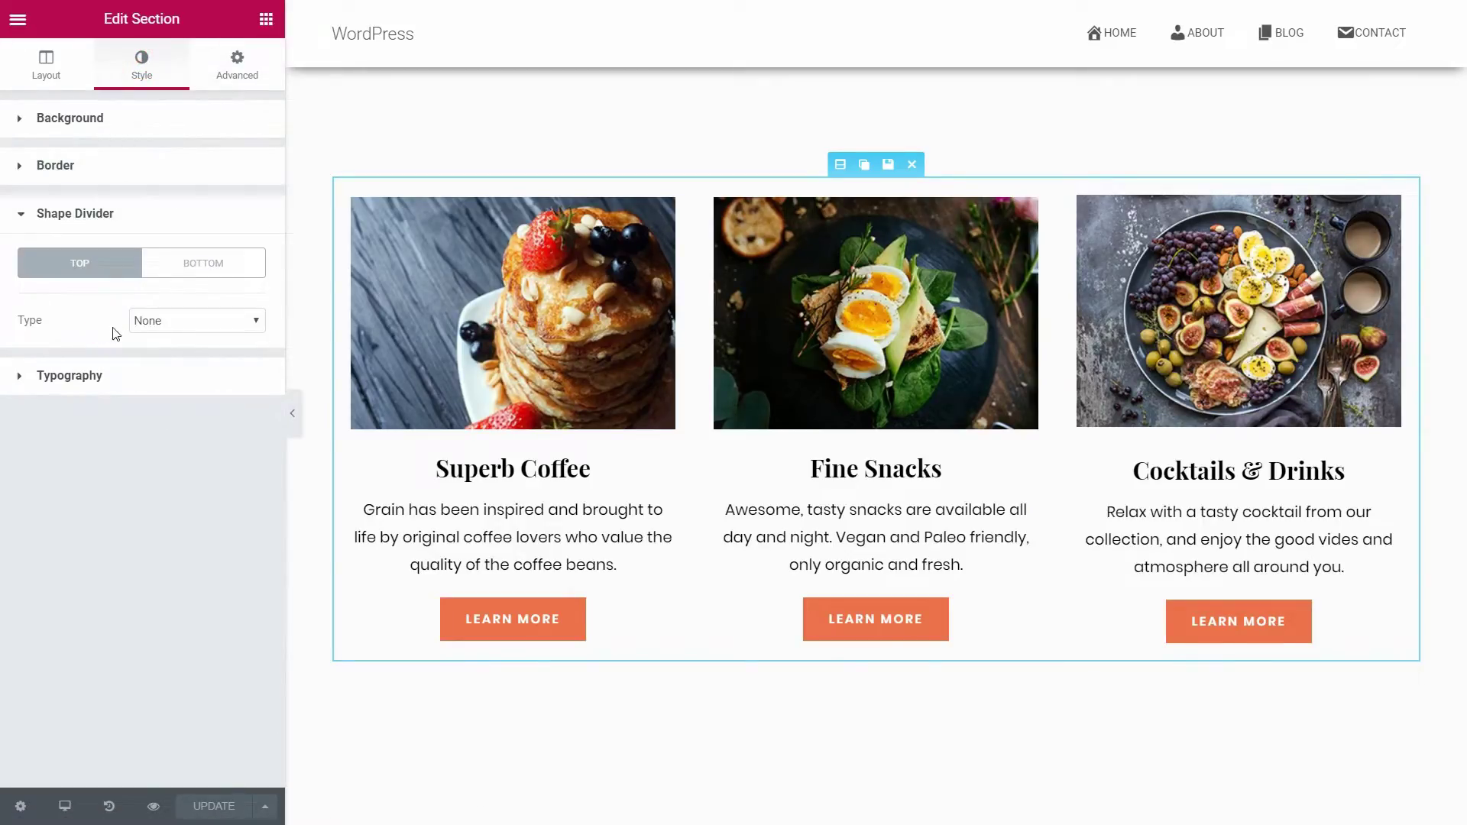
left_click(190, 267)
left_click(217, 330)
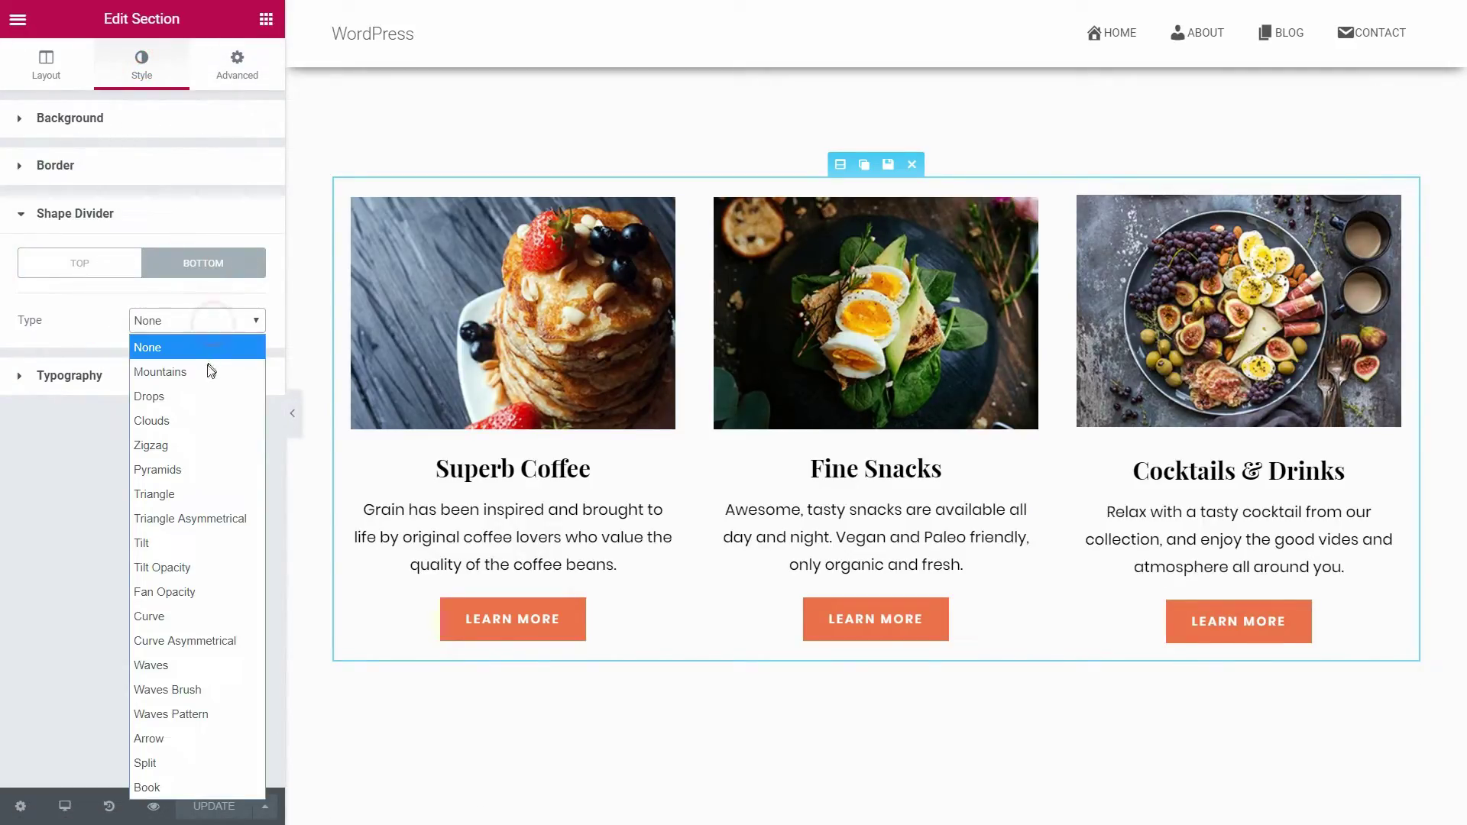
left_click(205, 373)
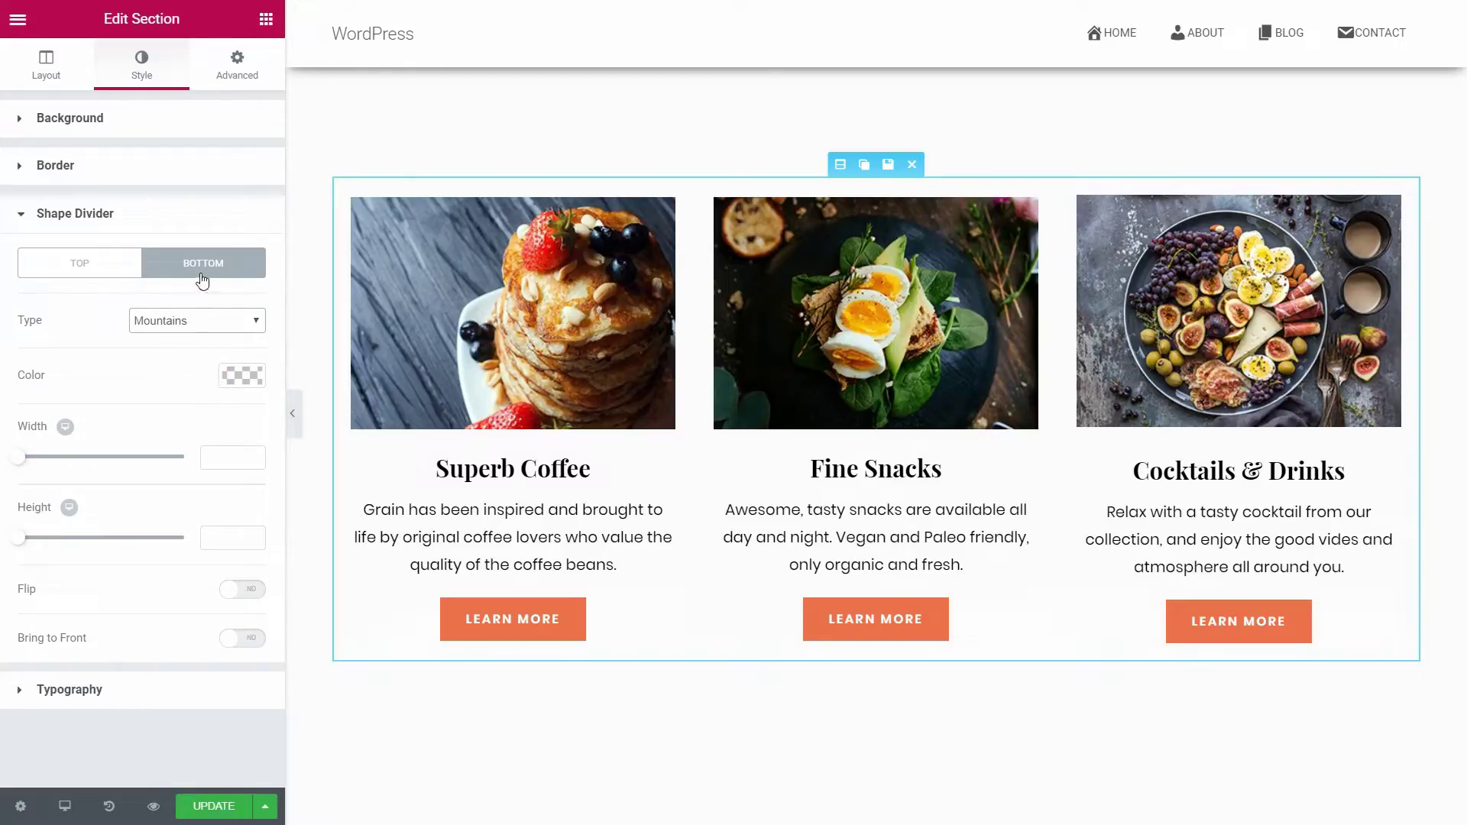
left_click(246, 378)
left_click(171, 524)
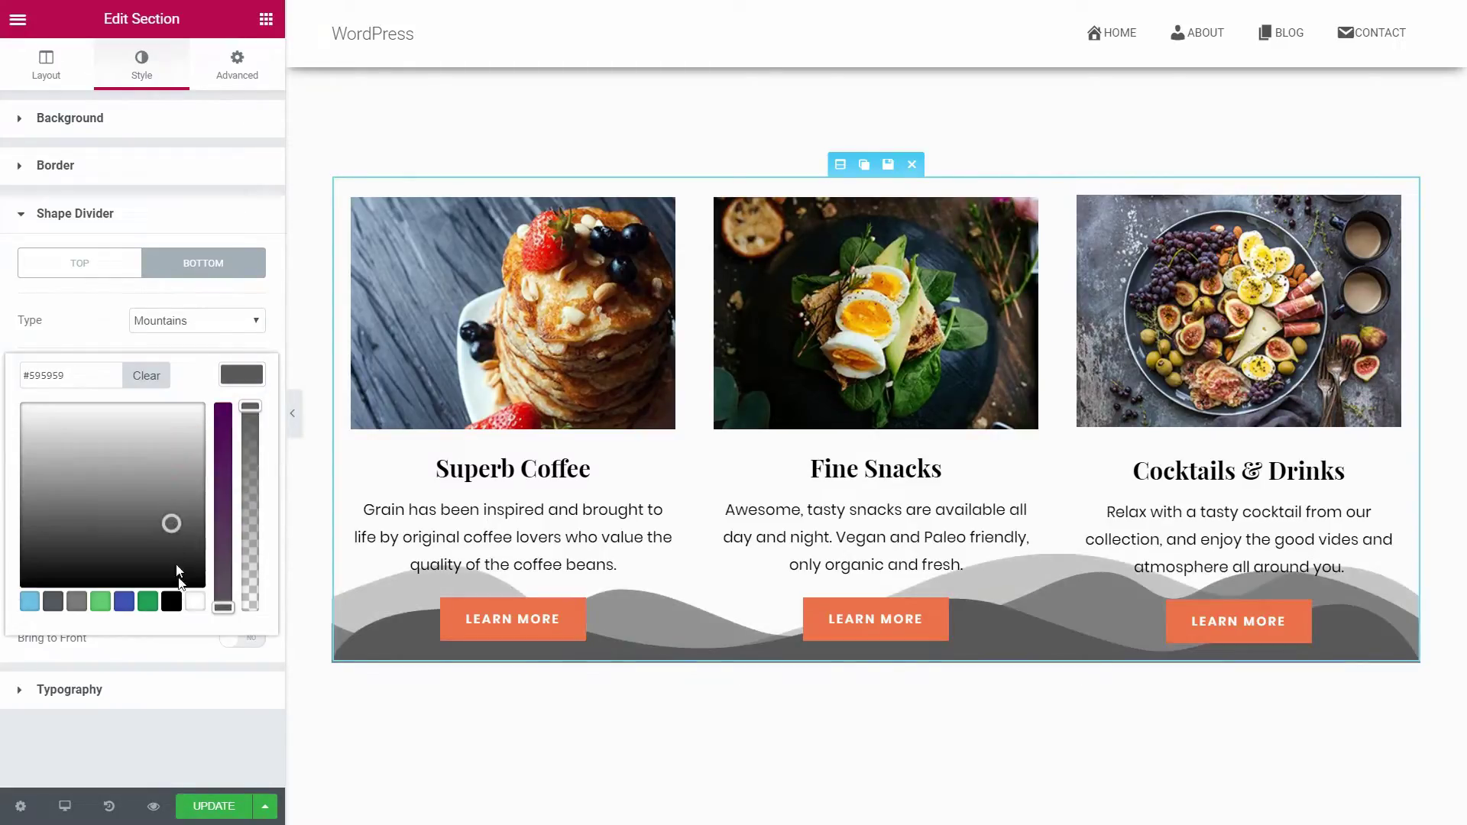
left_click(172, 603)
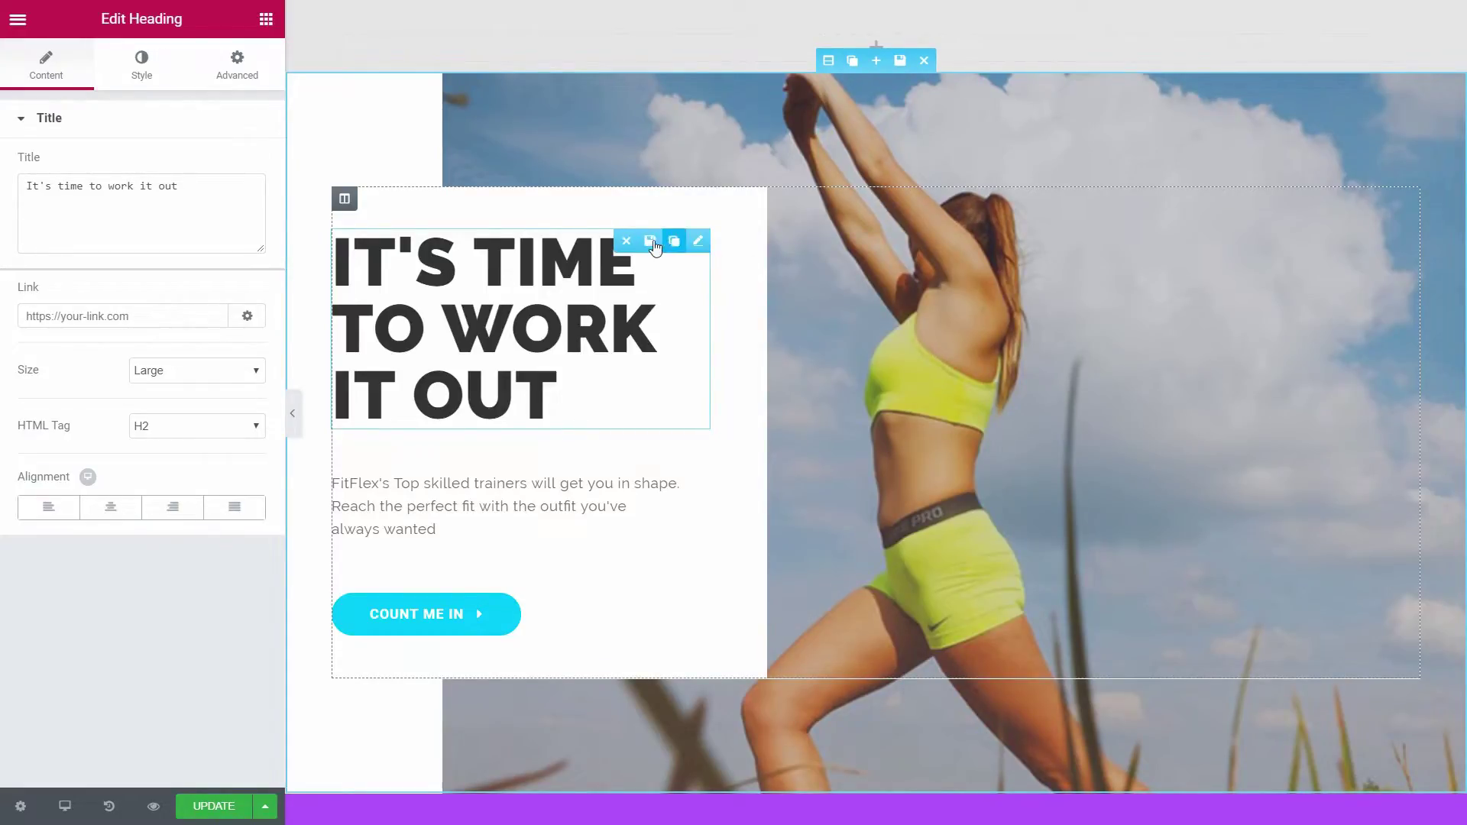
- Replace the hero heading with an Animated Headline that rotates through words
left_click(627, 244)
scroll(98, 434, "down", 6)
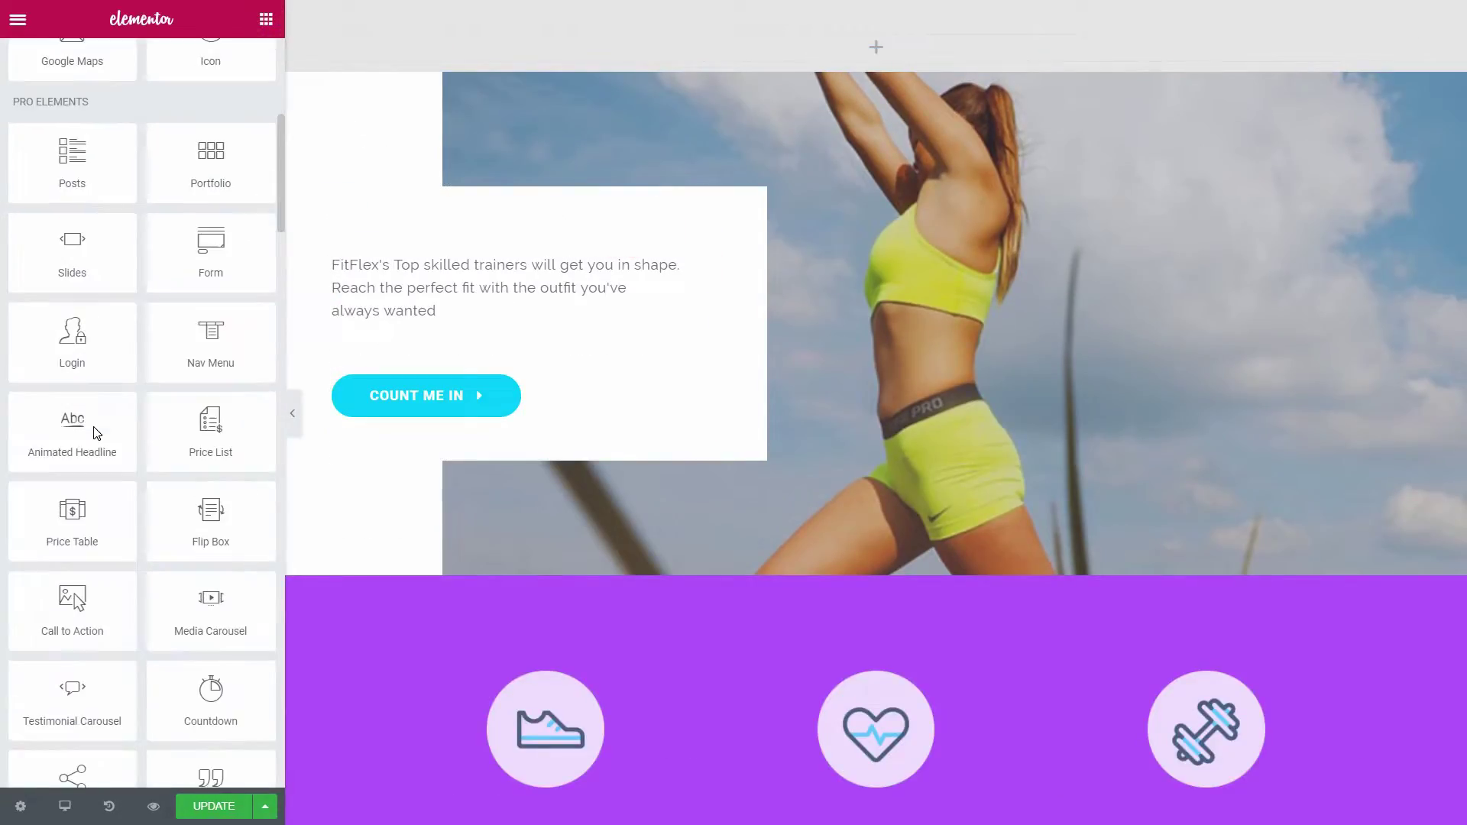
left_click_drag(93, 426, 489, 252)
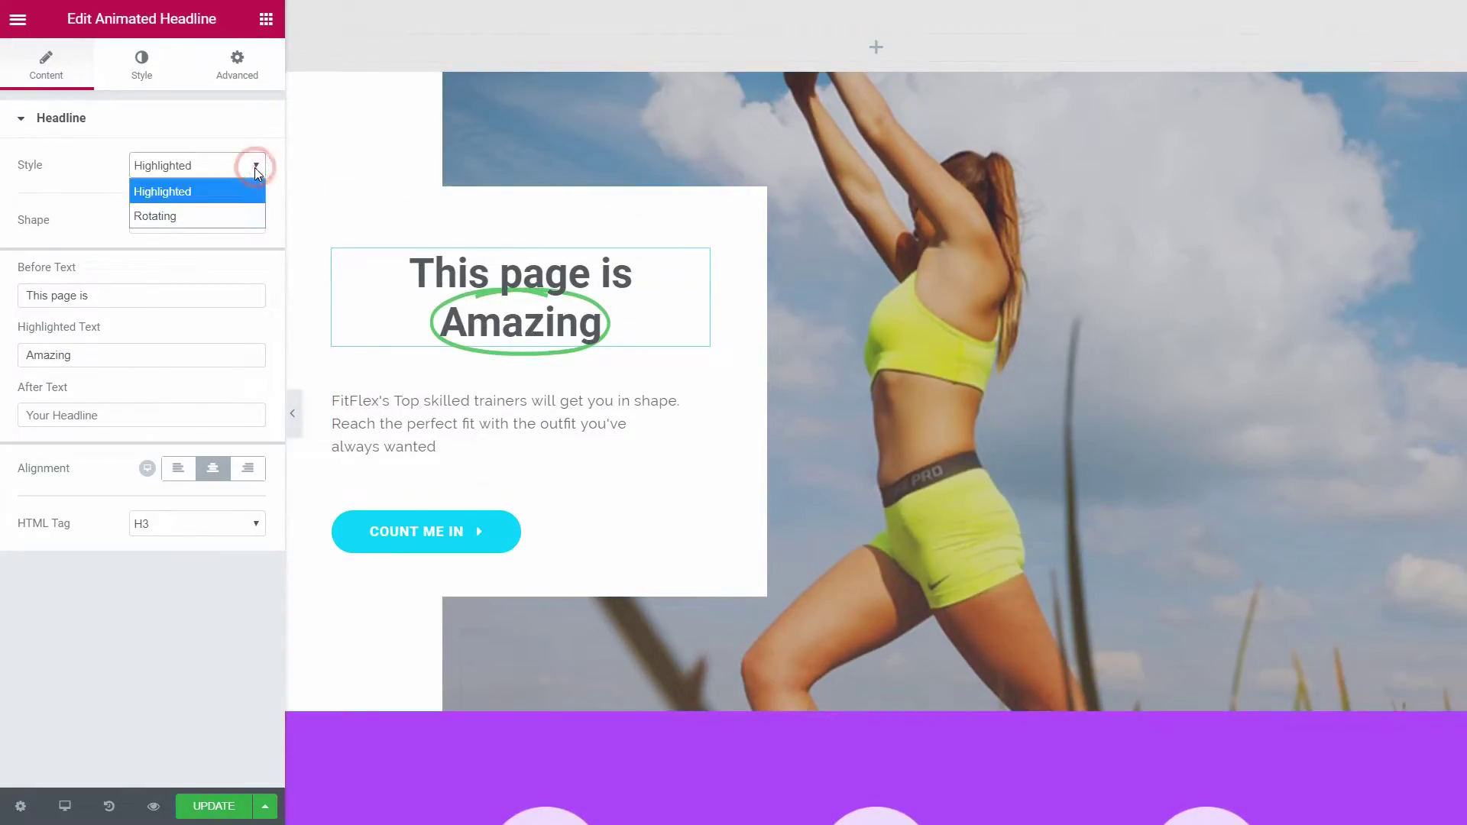
left_click(232, 219)
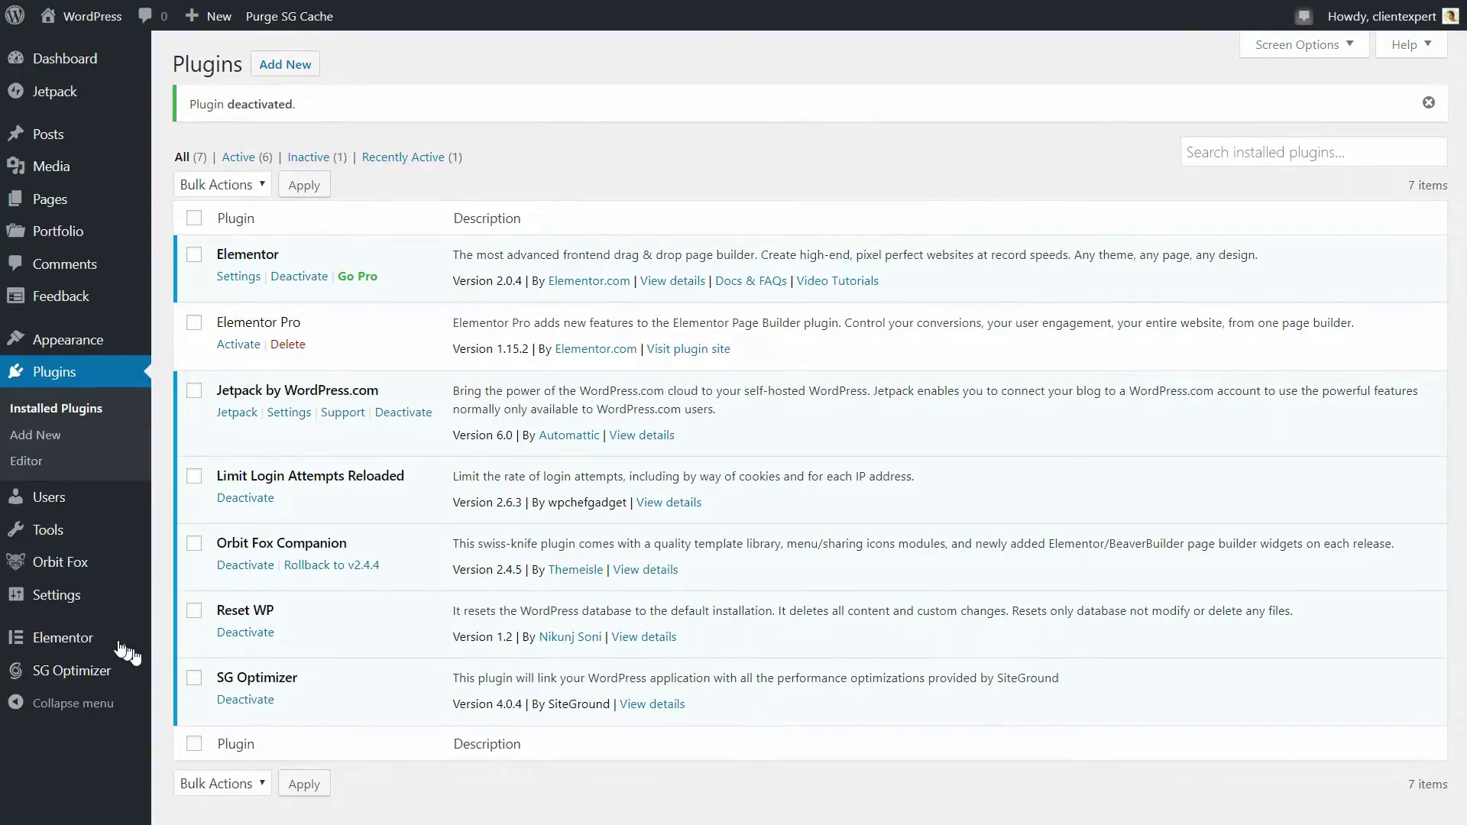
- In Elementor Tools, set the Maintenance Mode option to Maintenance
mouse_move(100, 640)
left_click(193, 667)
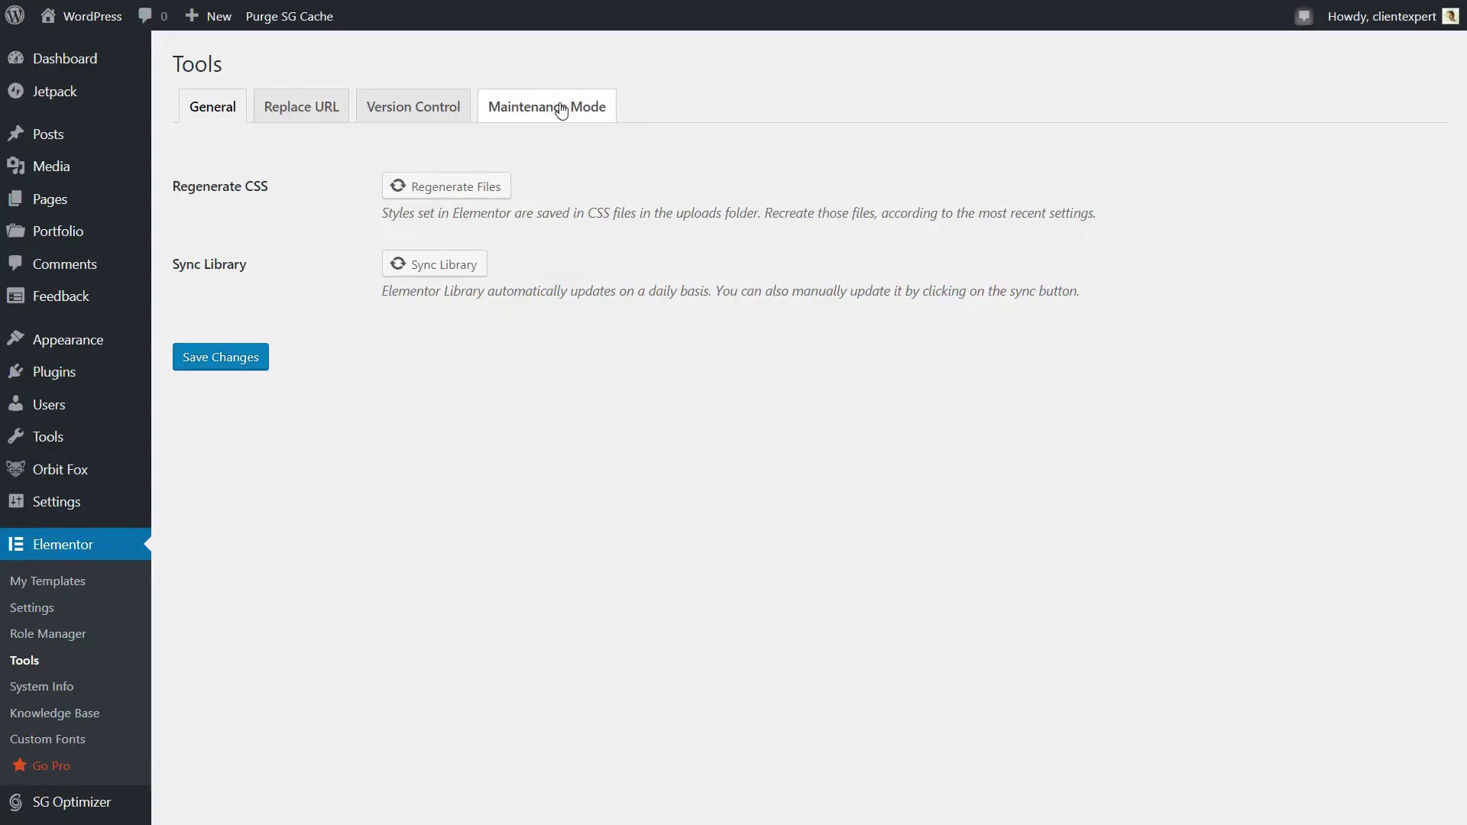
left_click(560, 108)
left_click(473, 207)
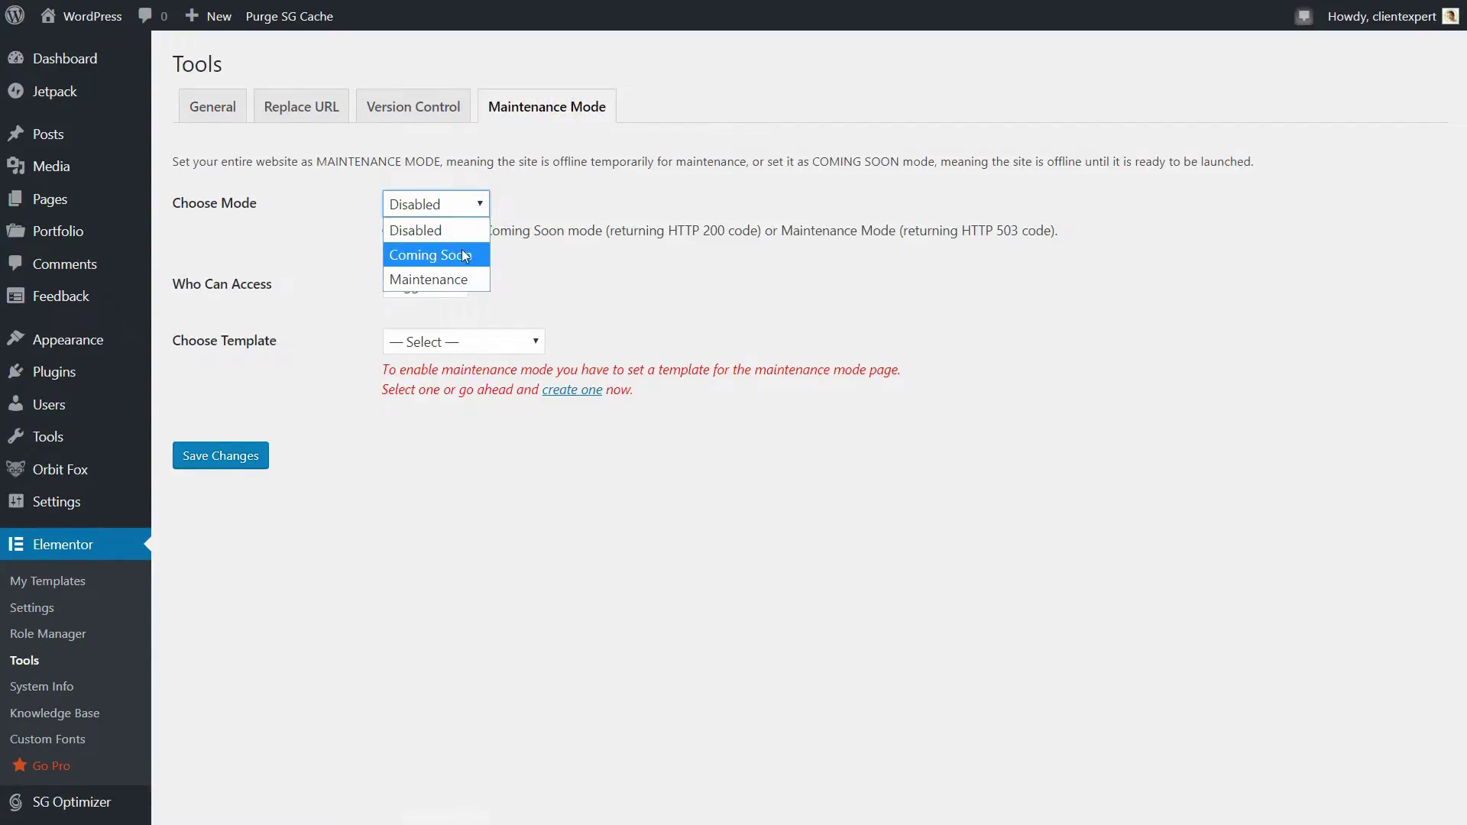
left_click(457, 278)
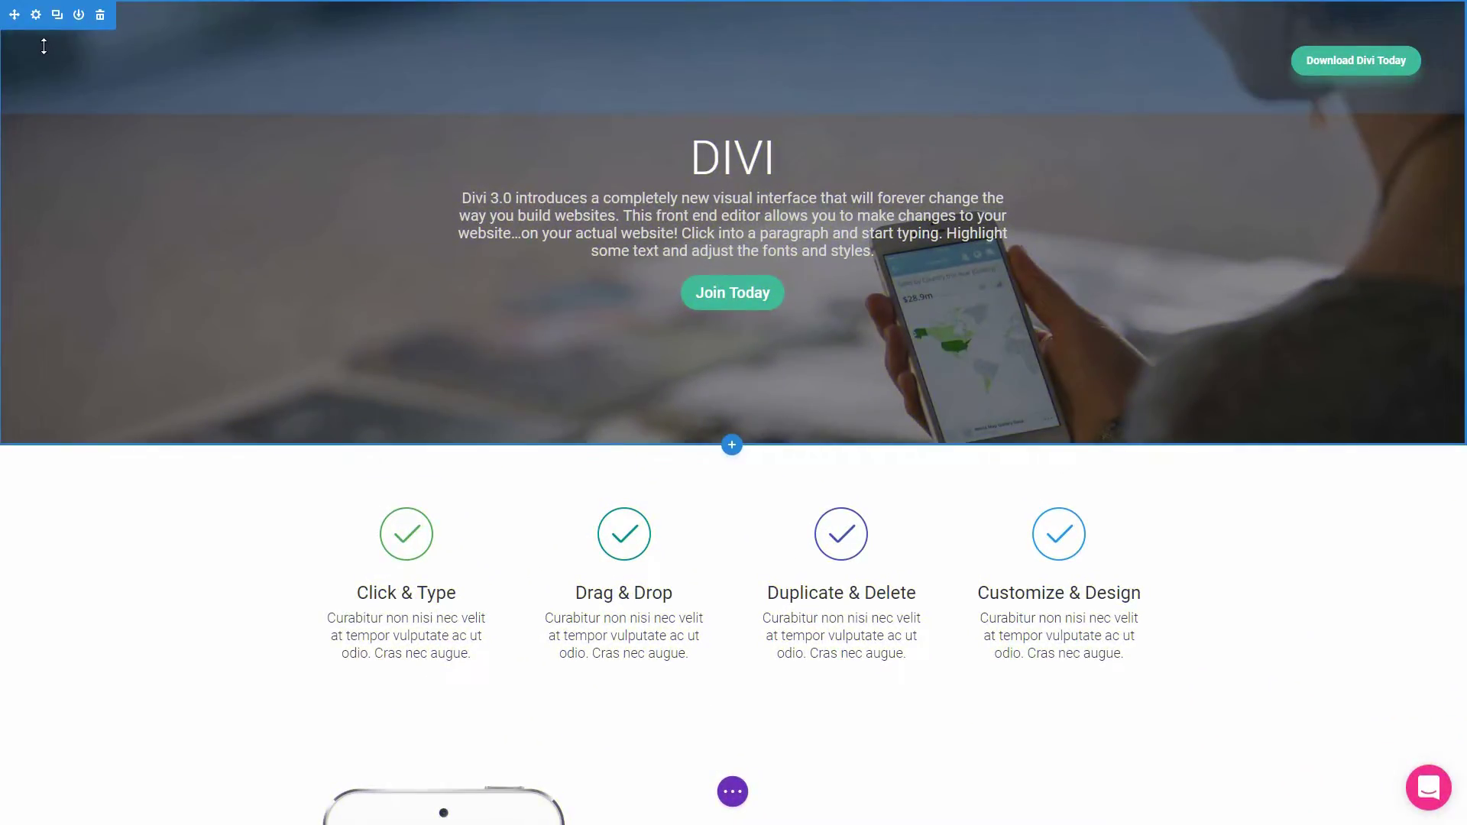
- Enable Use Parallax Effect on the Divi hero section's background image
left_click(36, 14)
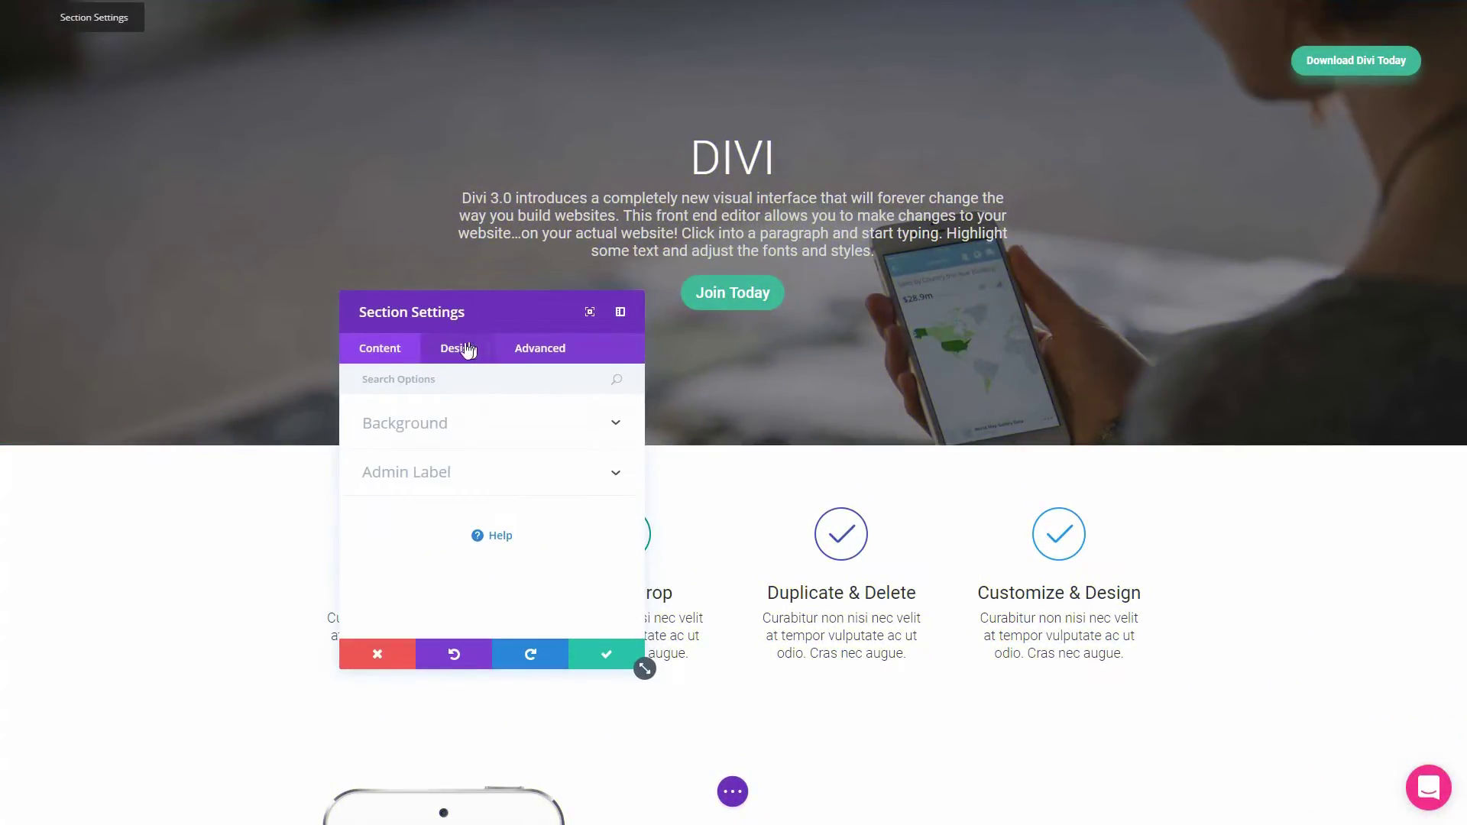
left_click(426, 423)
scroll(474, 463, "down", 3)
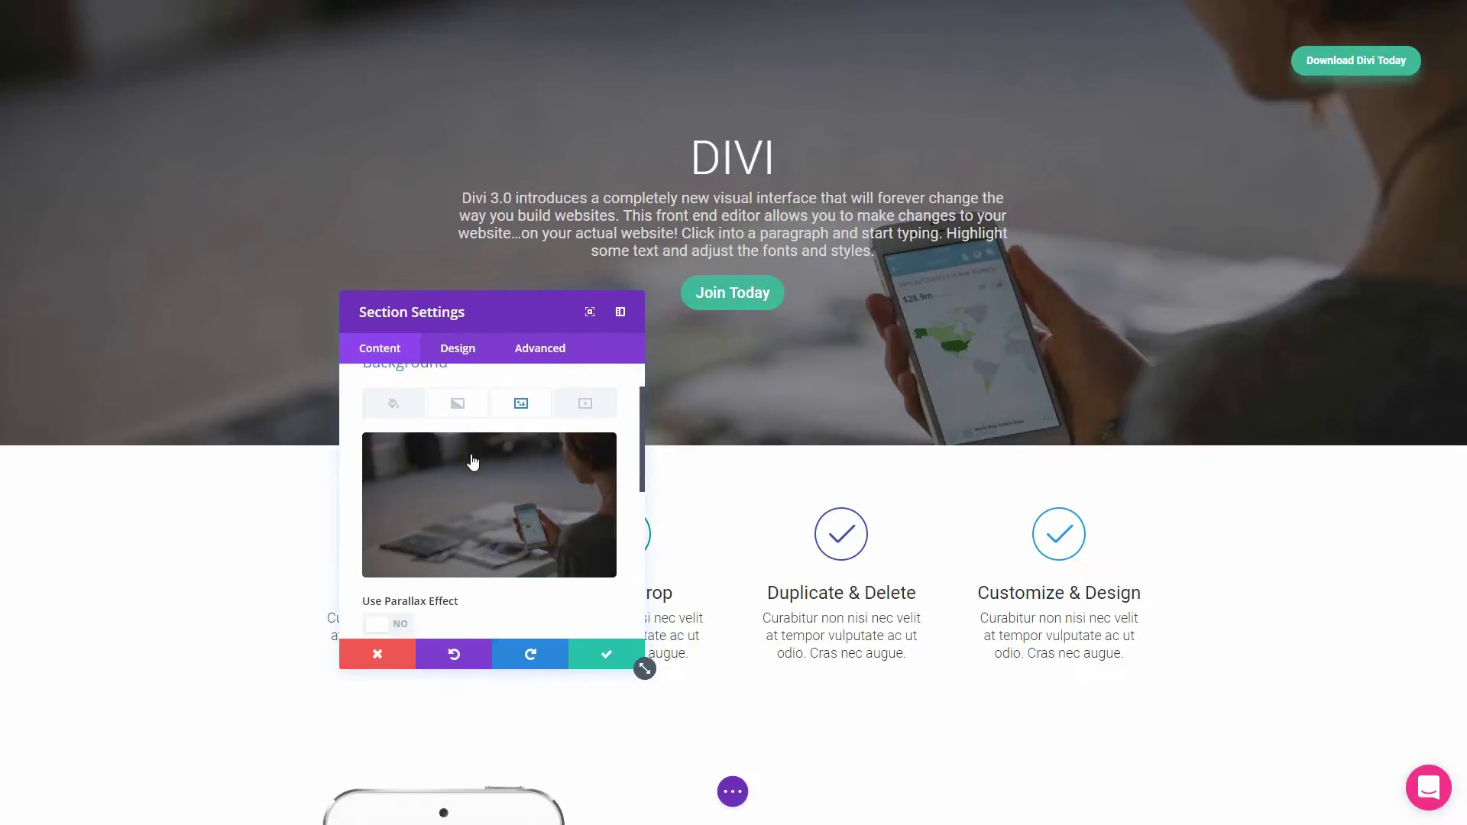
left_click(390, 564)
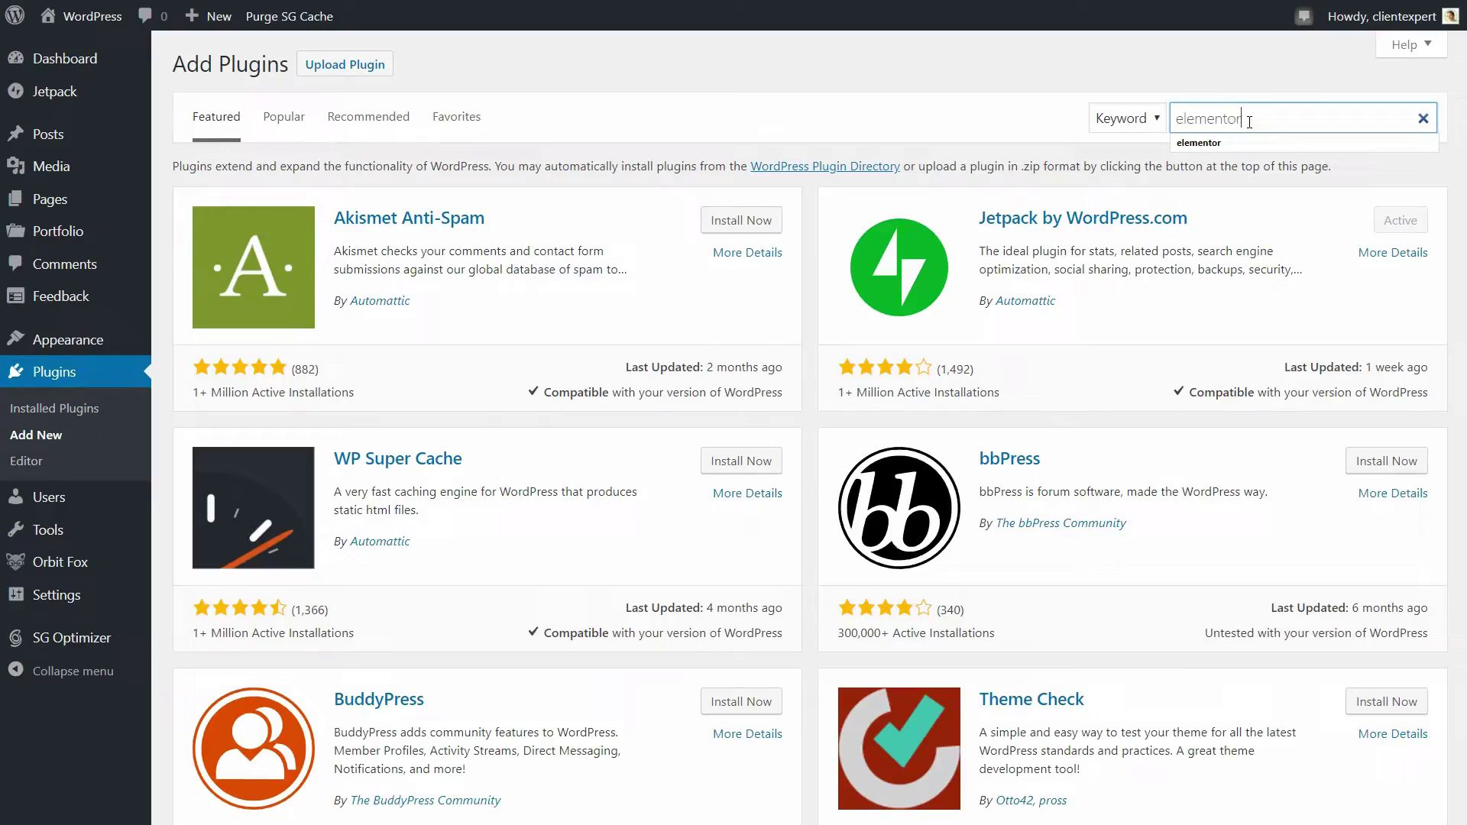
- Search plugins for 'elementor', activate Elementor Page Builder, and open its Settings
key("Return")
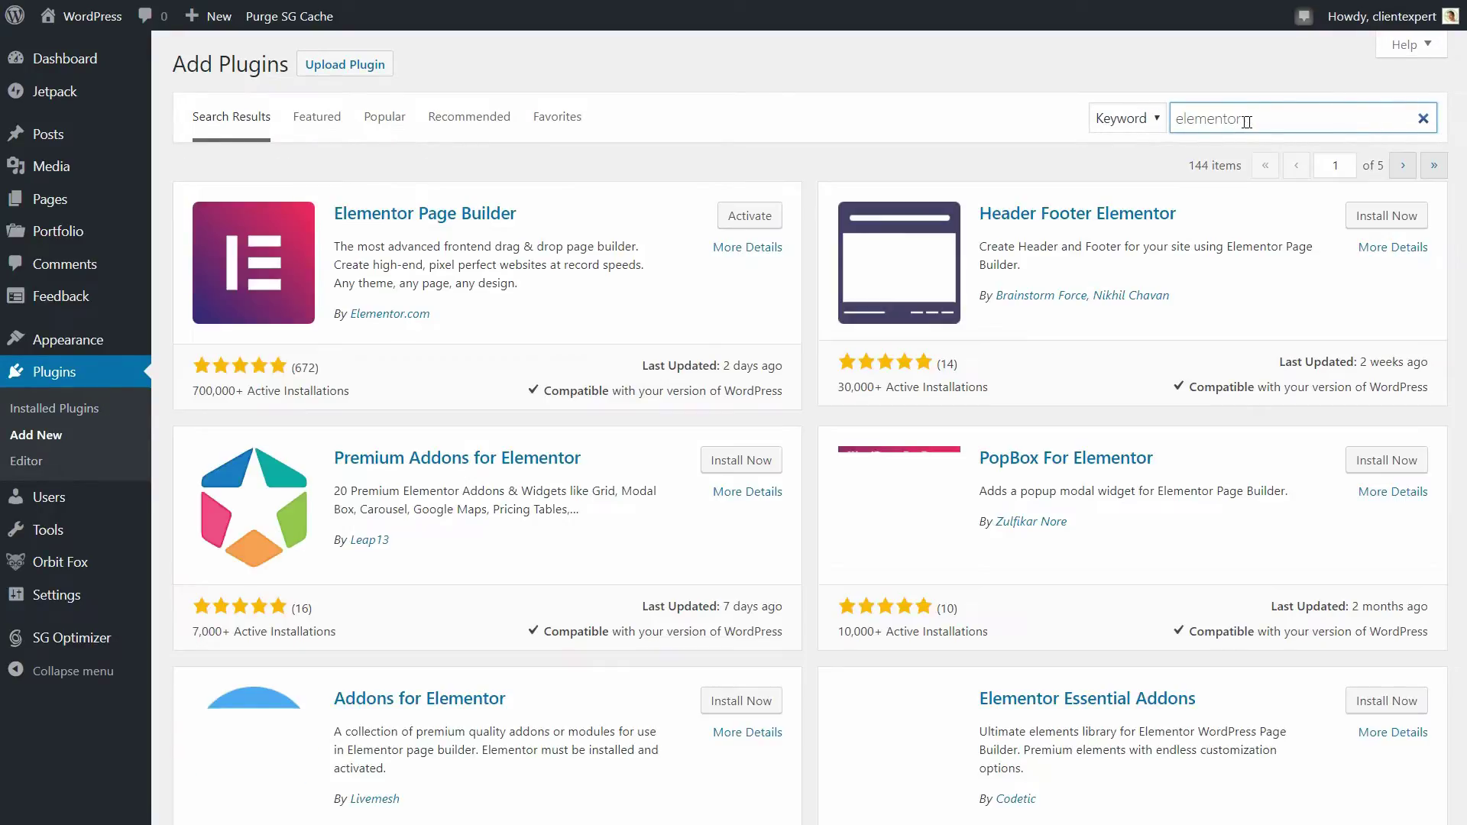
left_click(752, 217)
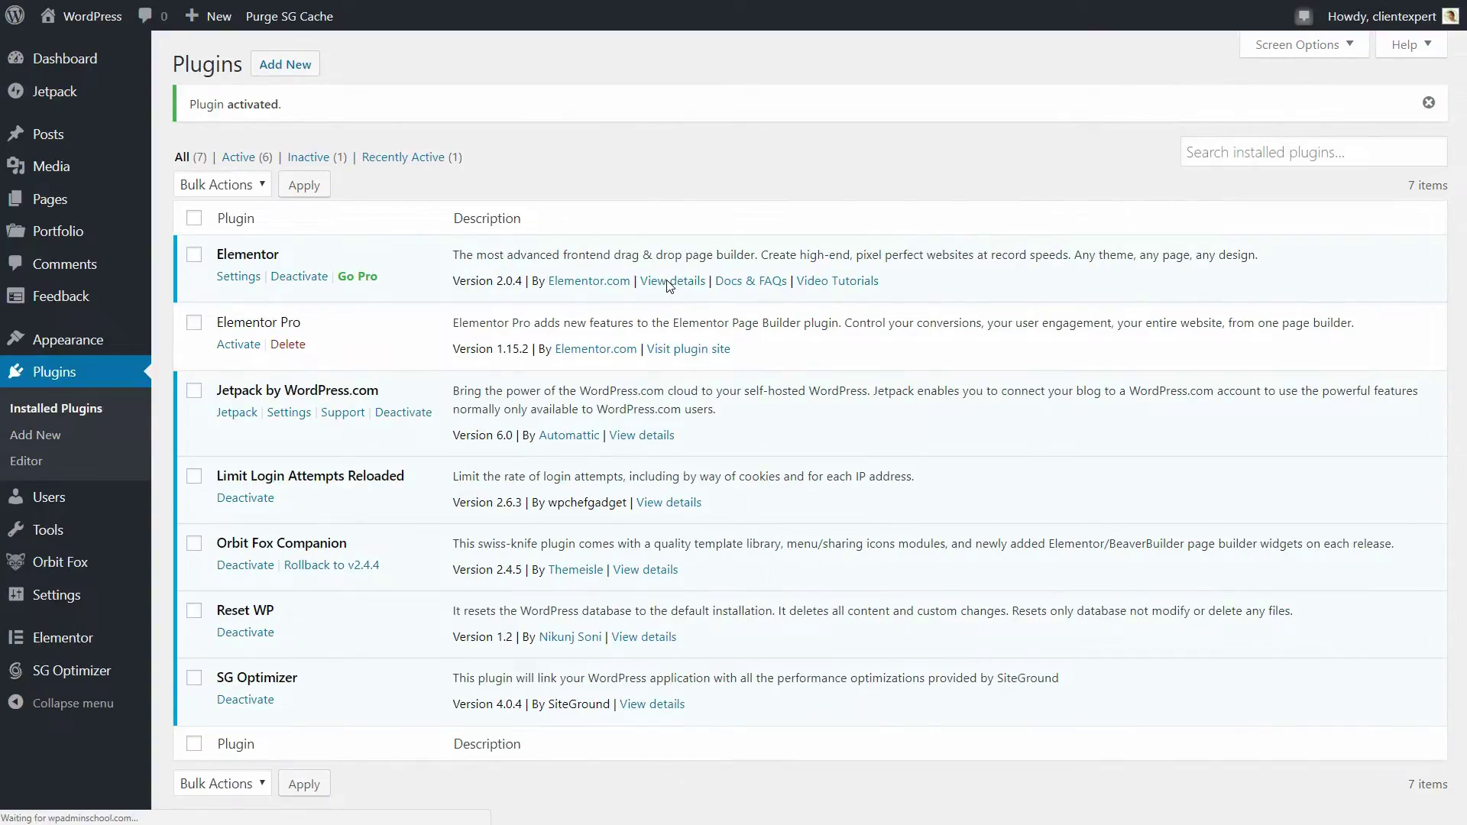
left_click(239, 276)
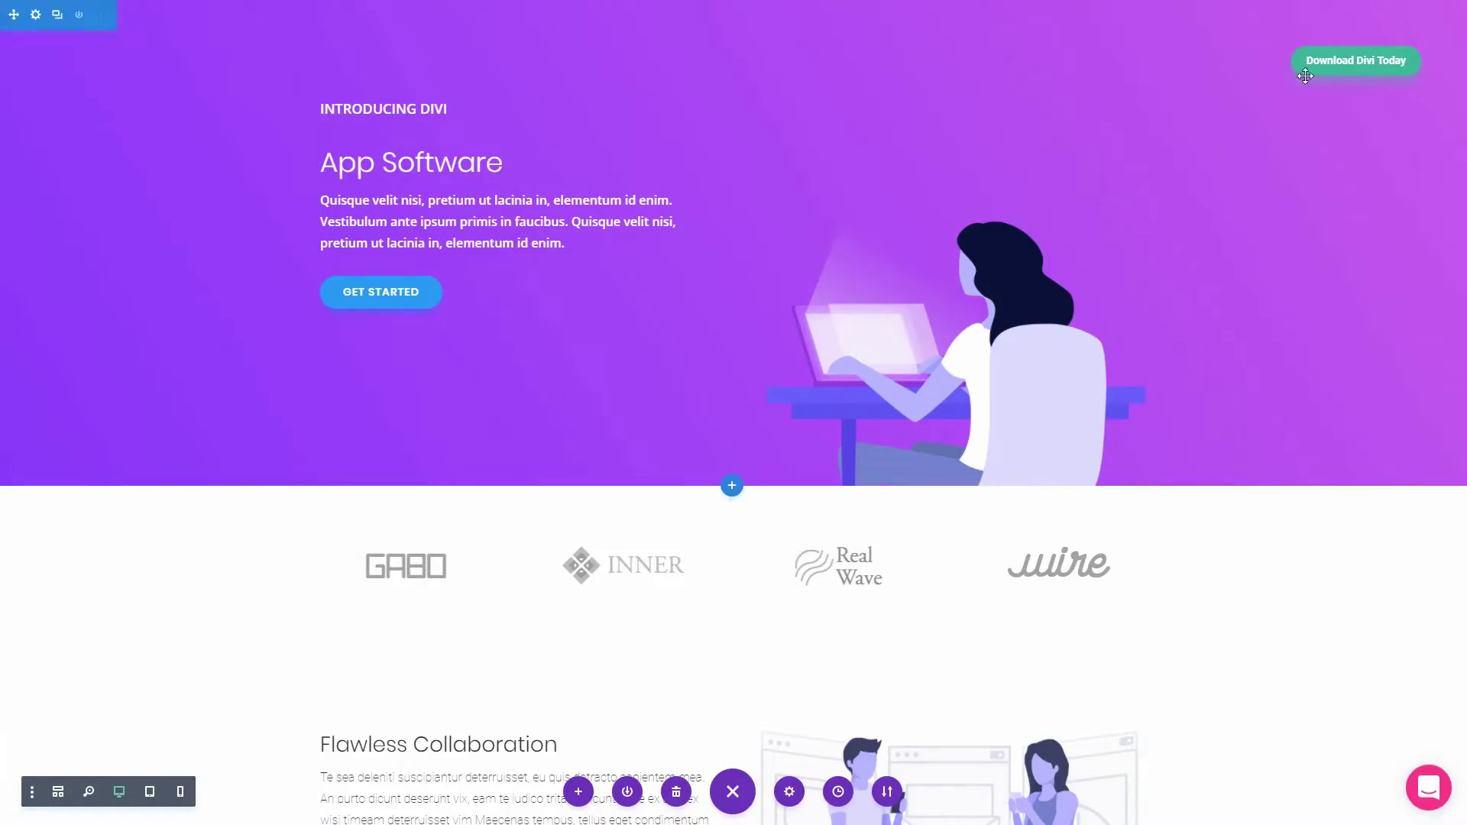
- Review Divi's yearly and lifetime pricing plans and their features
left_click(1337, 50)
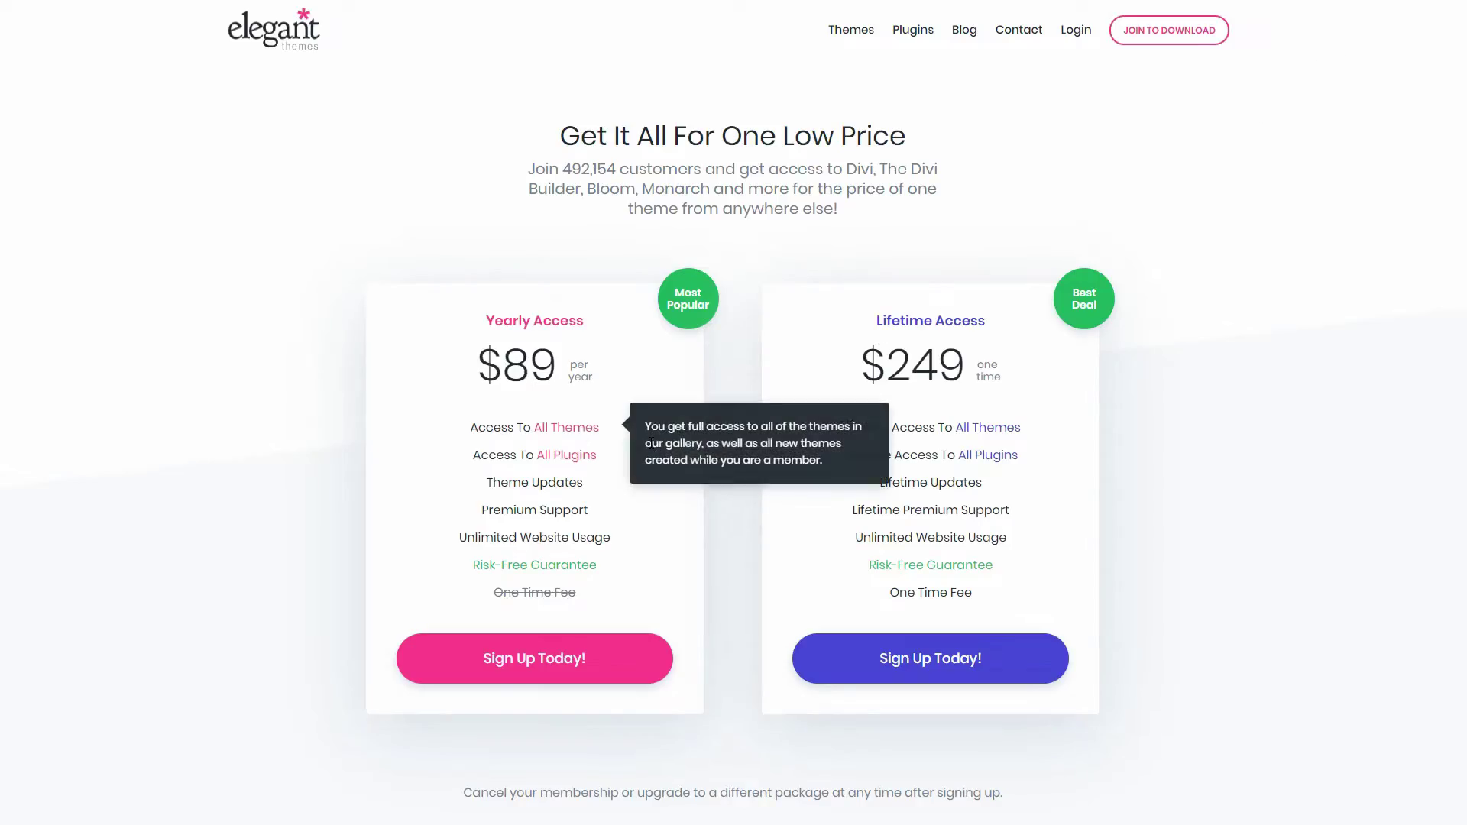
mouse_move(572, 469)
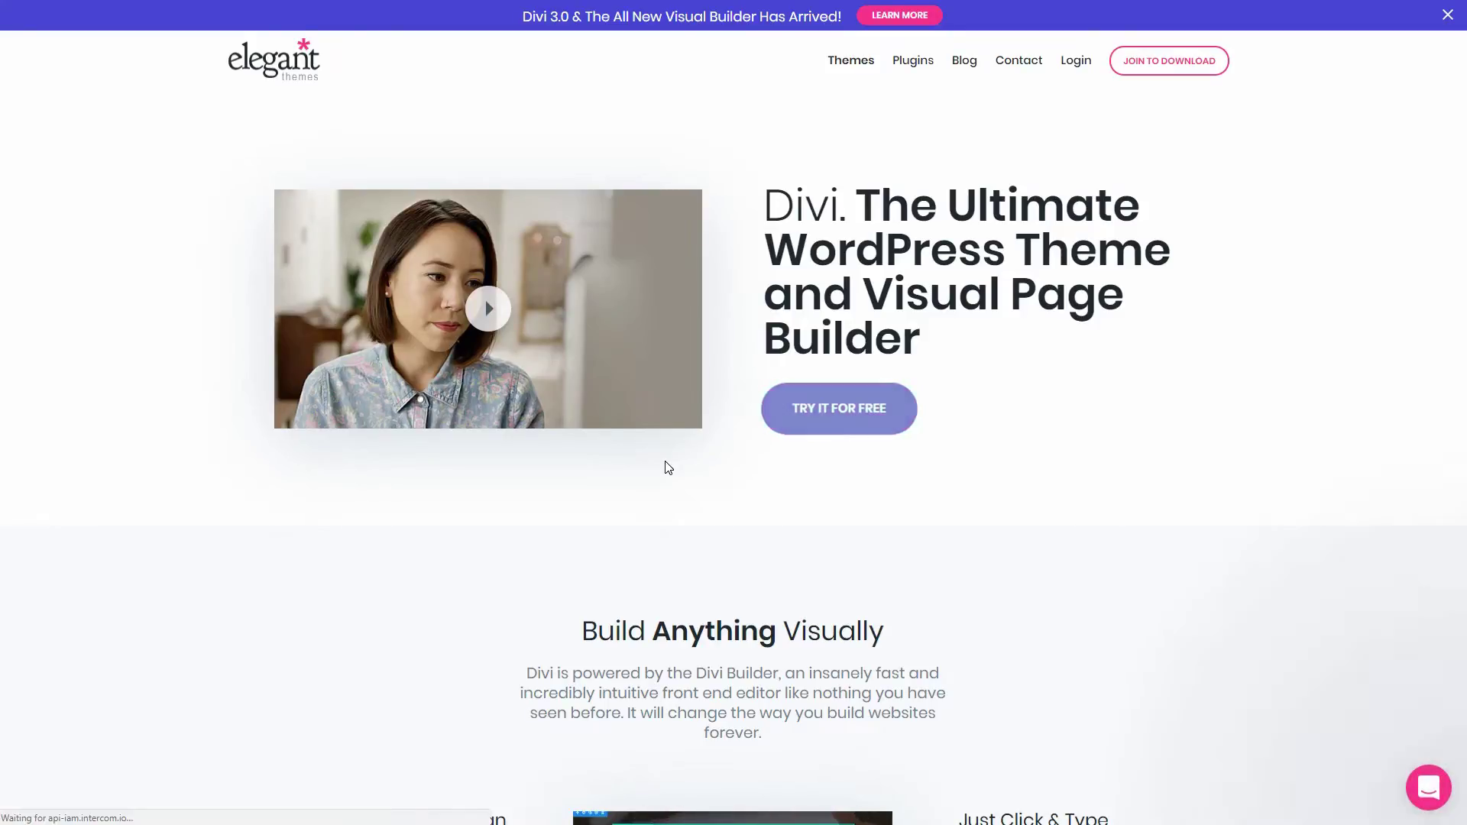
scroll(667, 468, "down", 5)
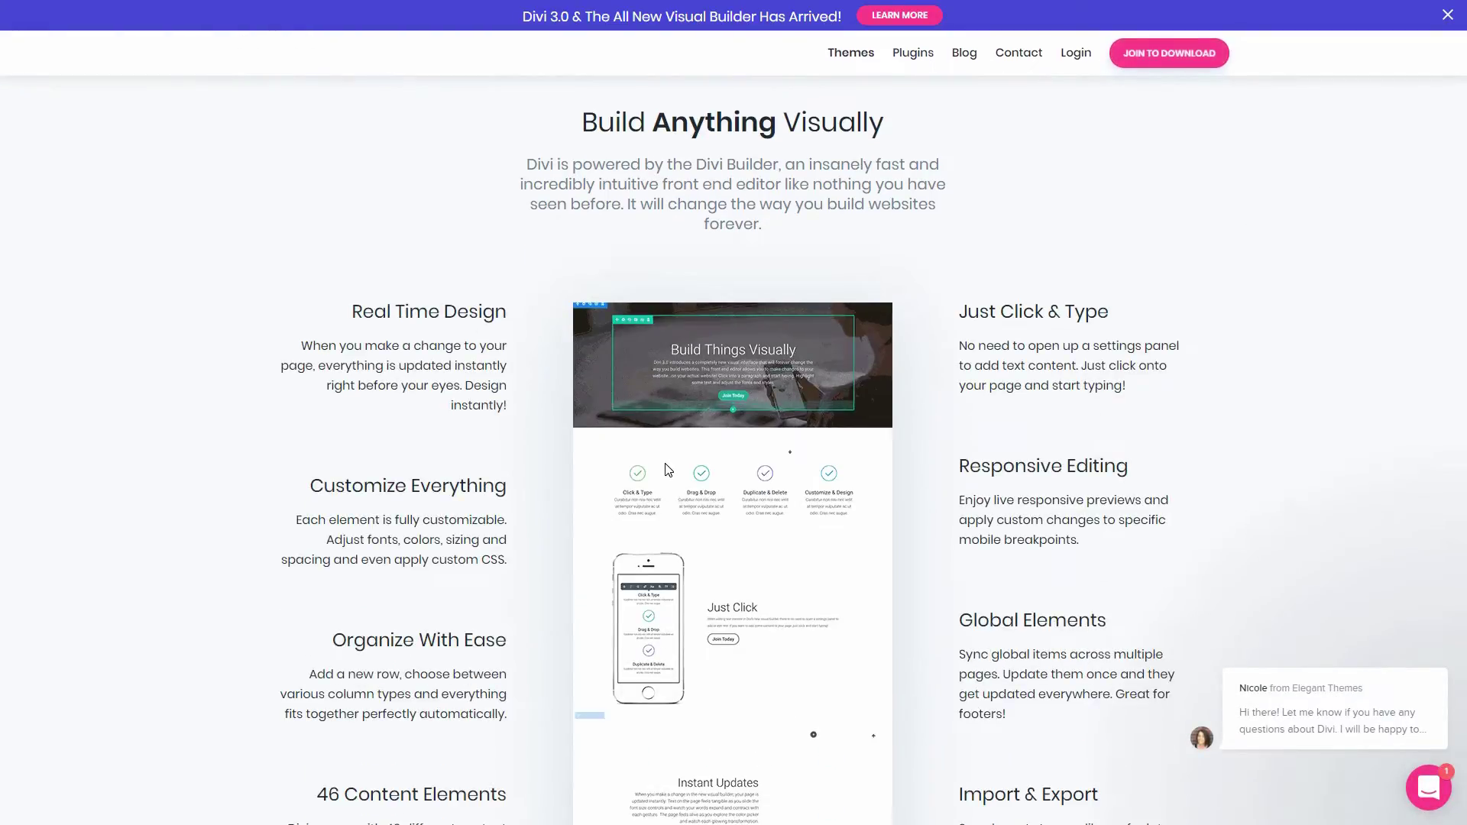
scroll(667, 467, "up", 5)
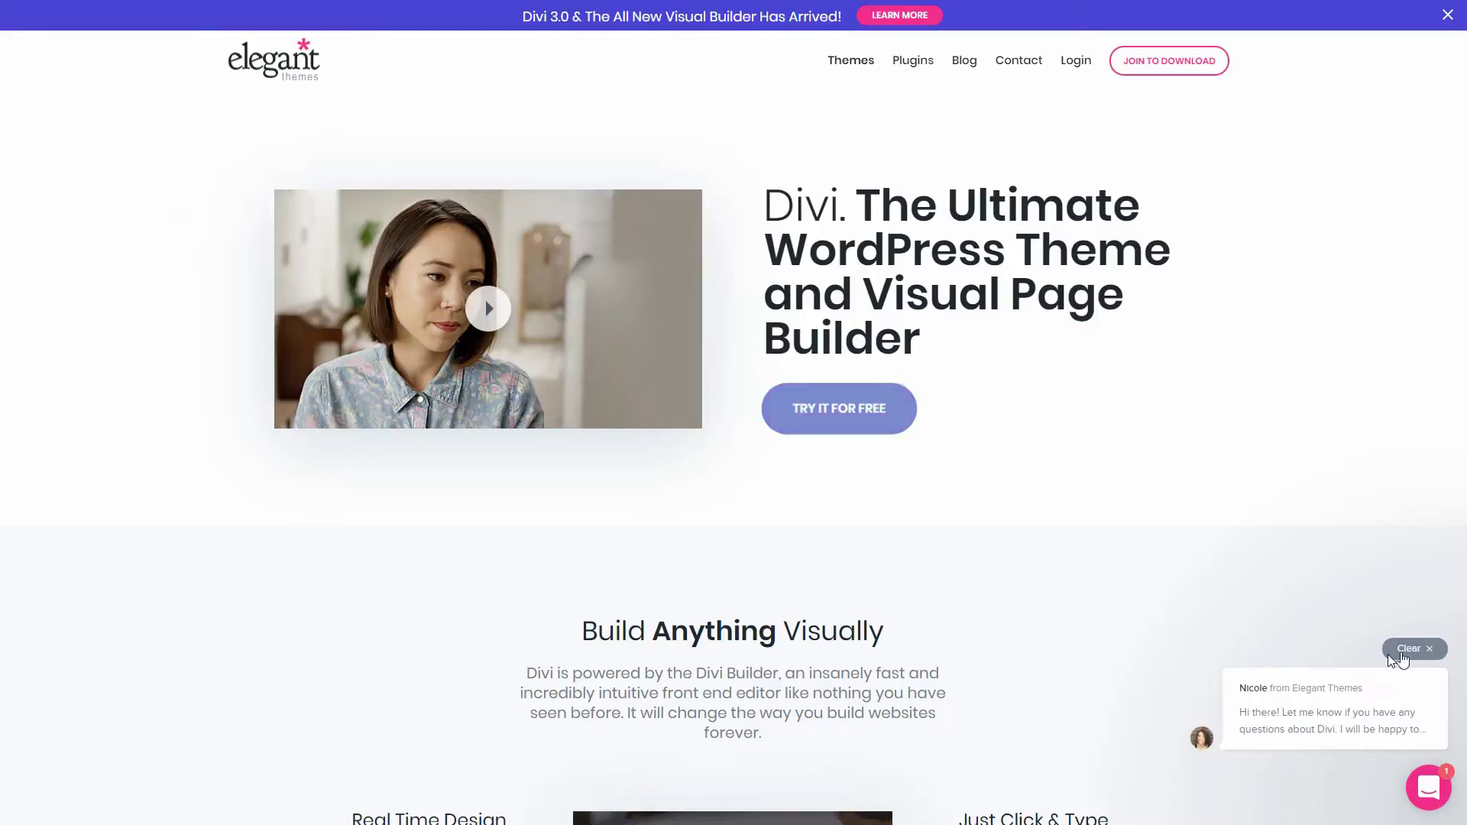
- Dismiss the chat greeting and scroll through the Divi feature page
left_click(1431, 644)
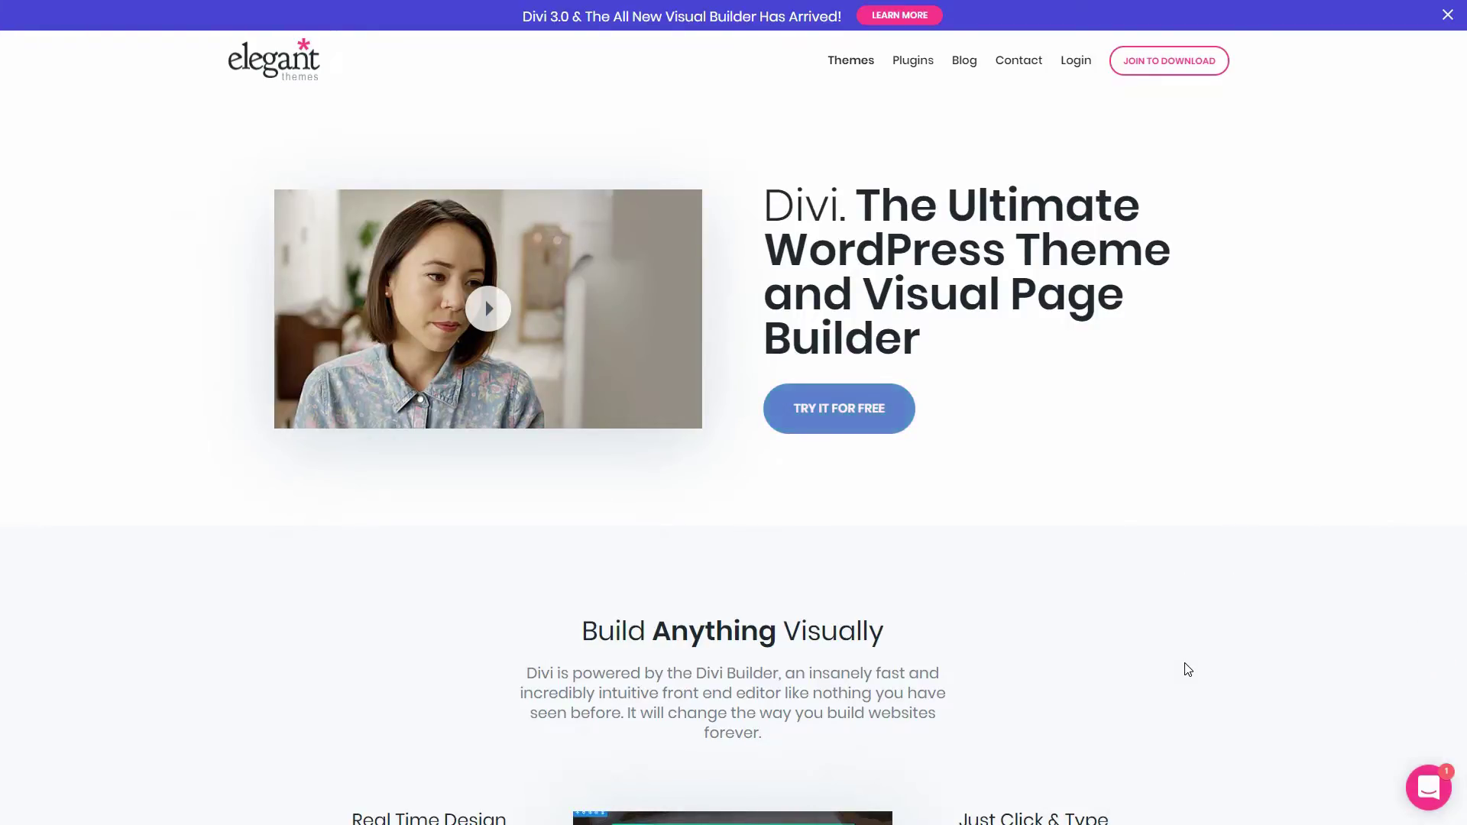
scroll(1188, 669, "down", 15)
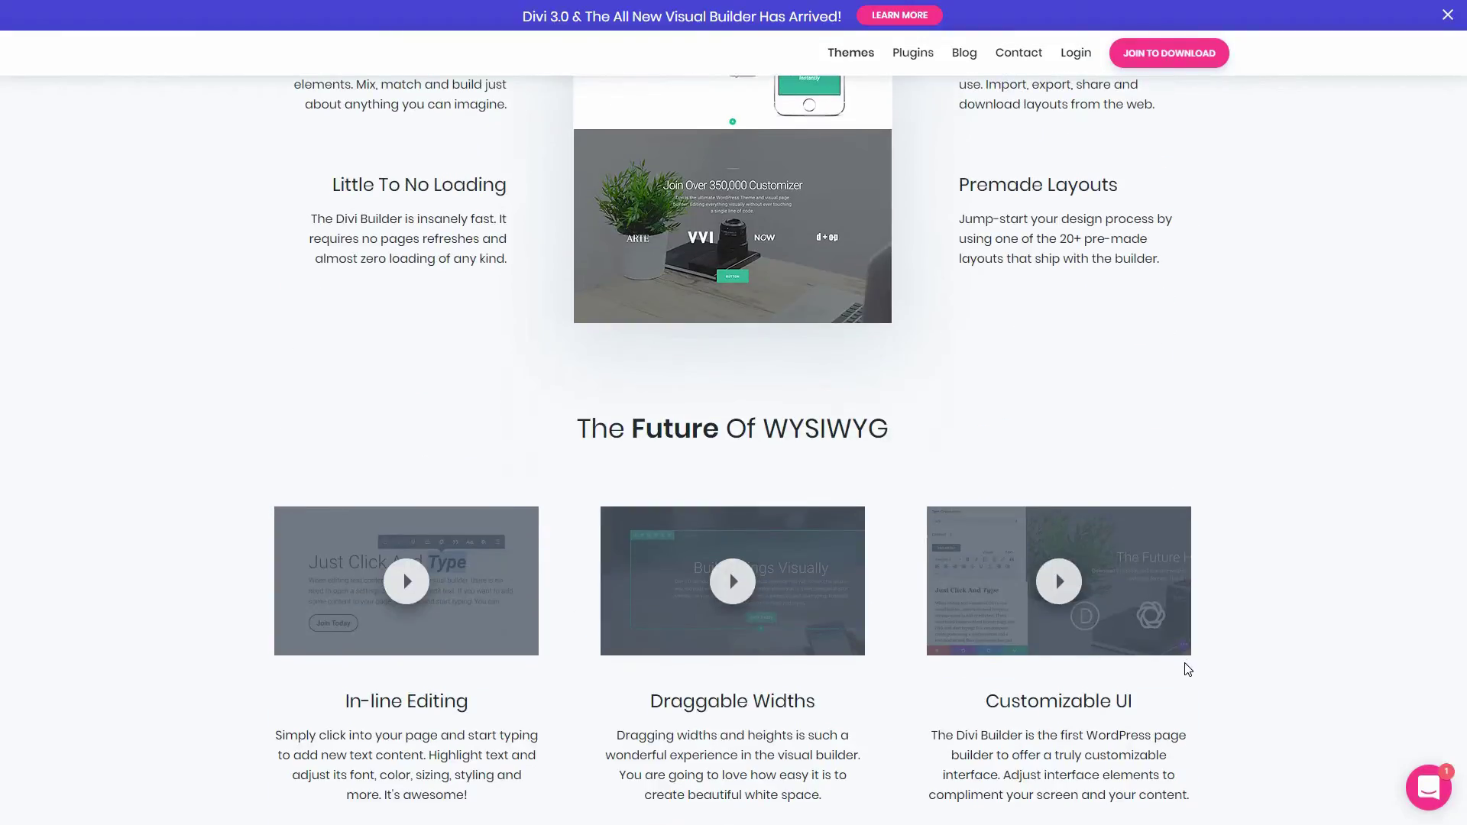
scroll(1188, 670, "down", 6)
scroll(1188, 674, "down", 15)
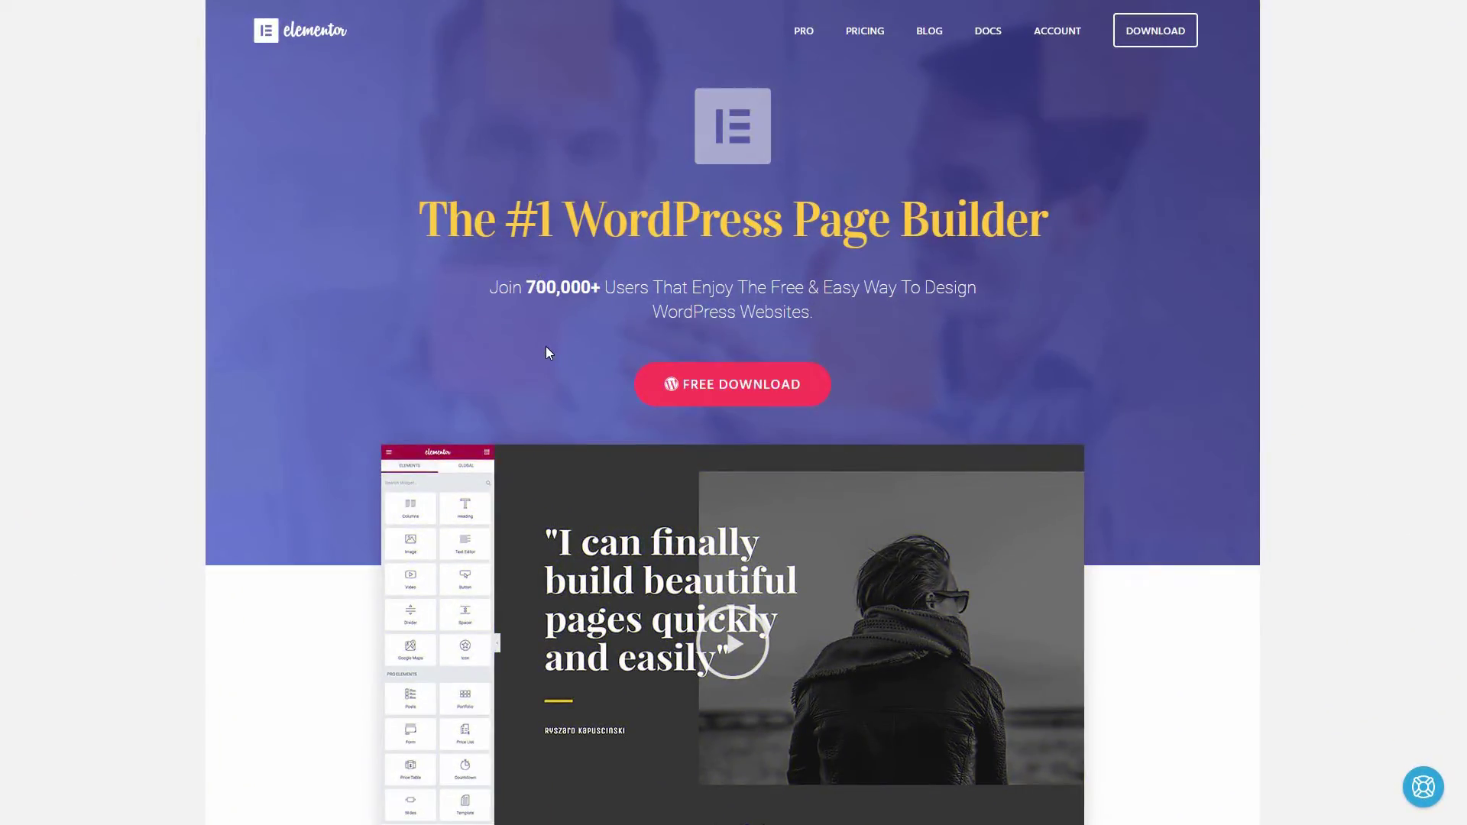
scroll(546, 348, "down", 12)
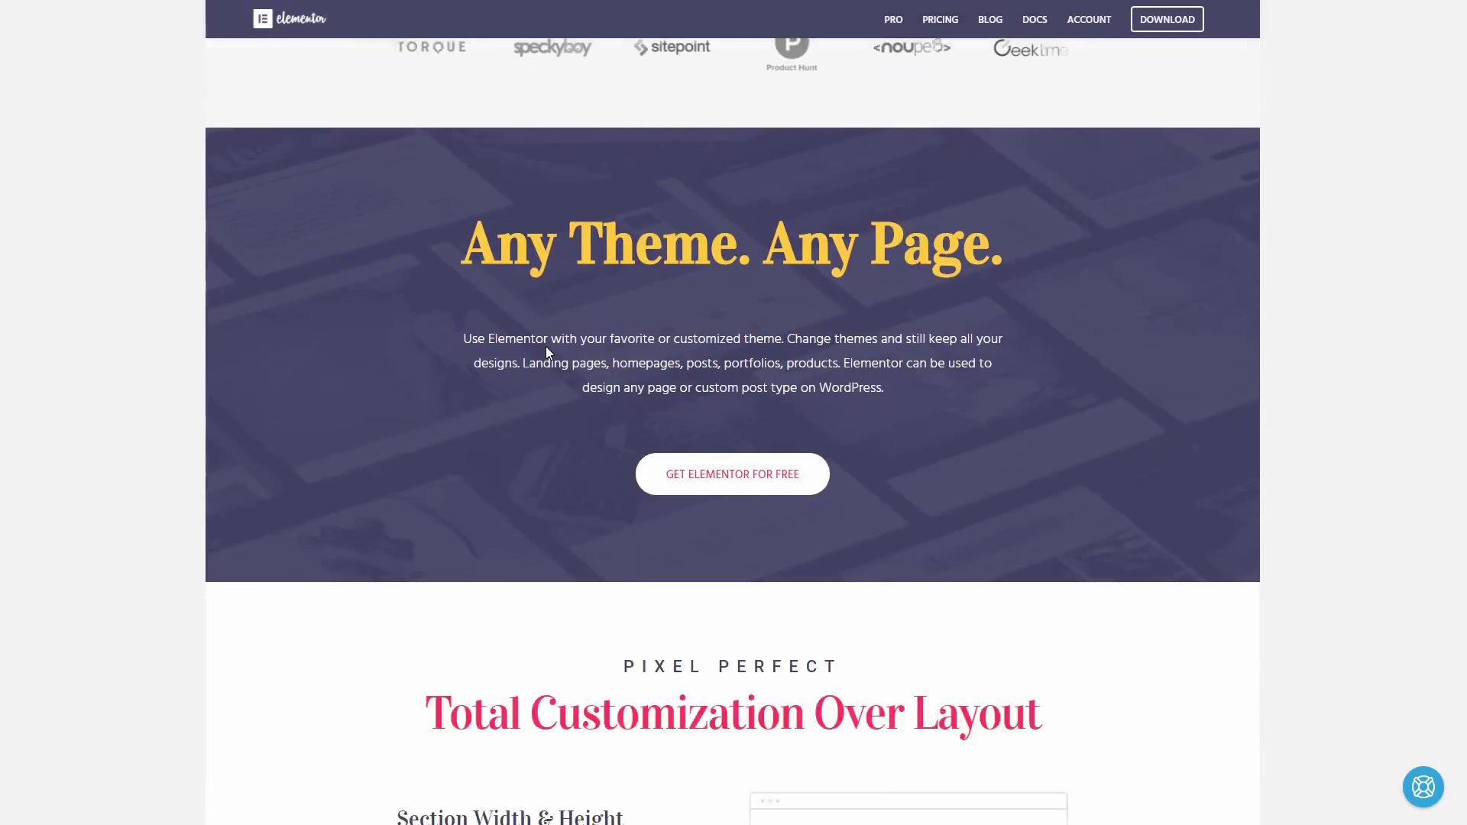
scroll(546, 348, "down", 15)
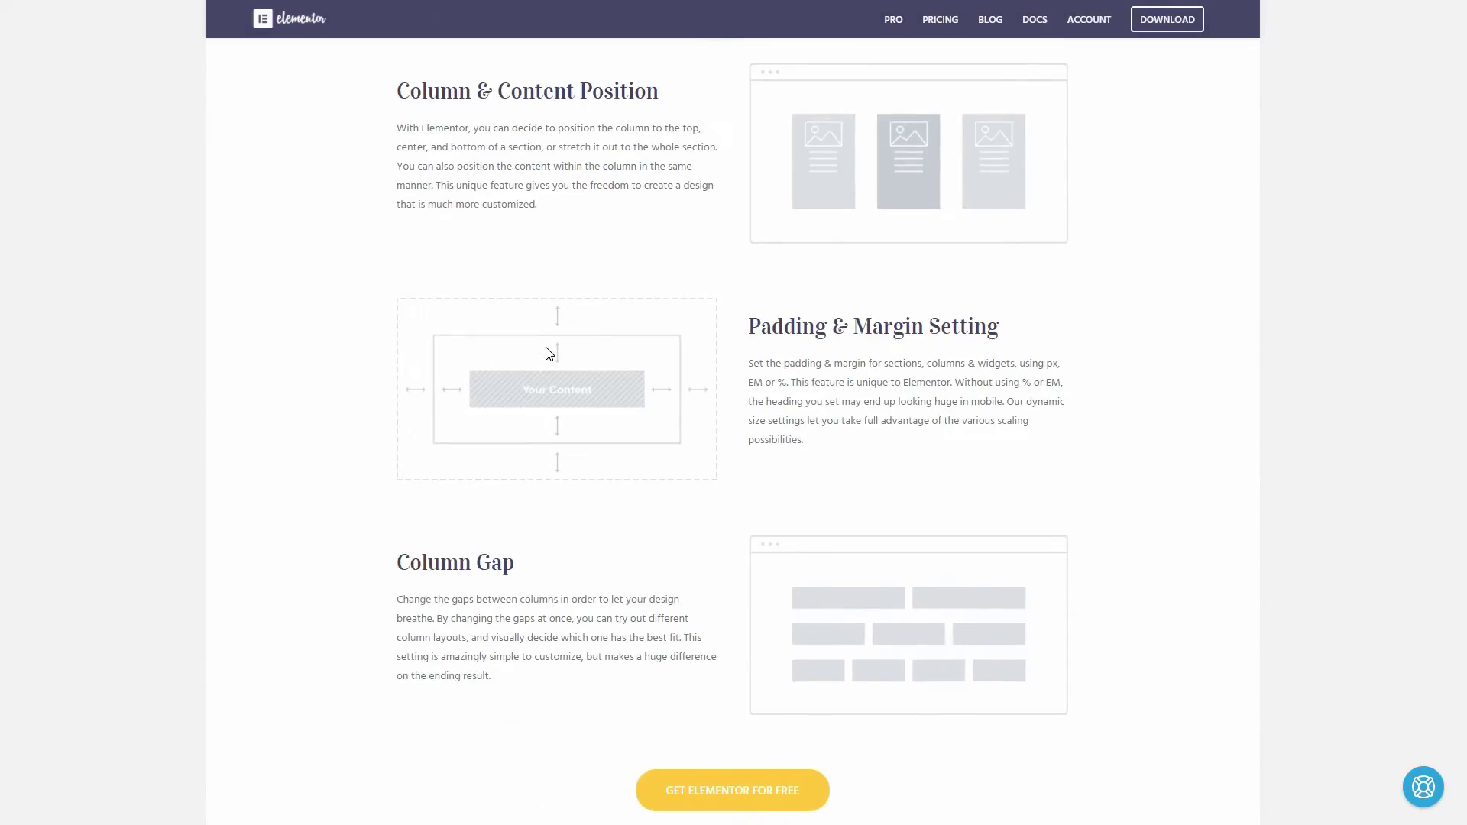
scroll(548, 353, "down", 15)
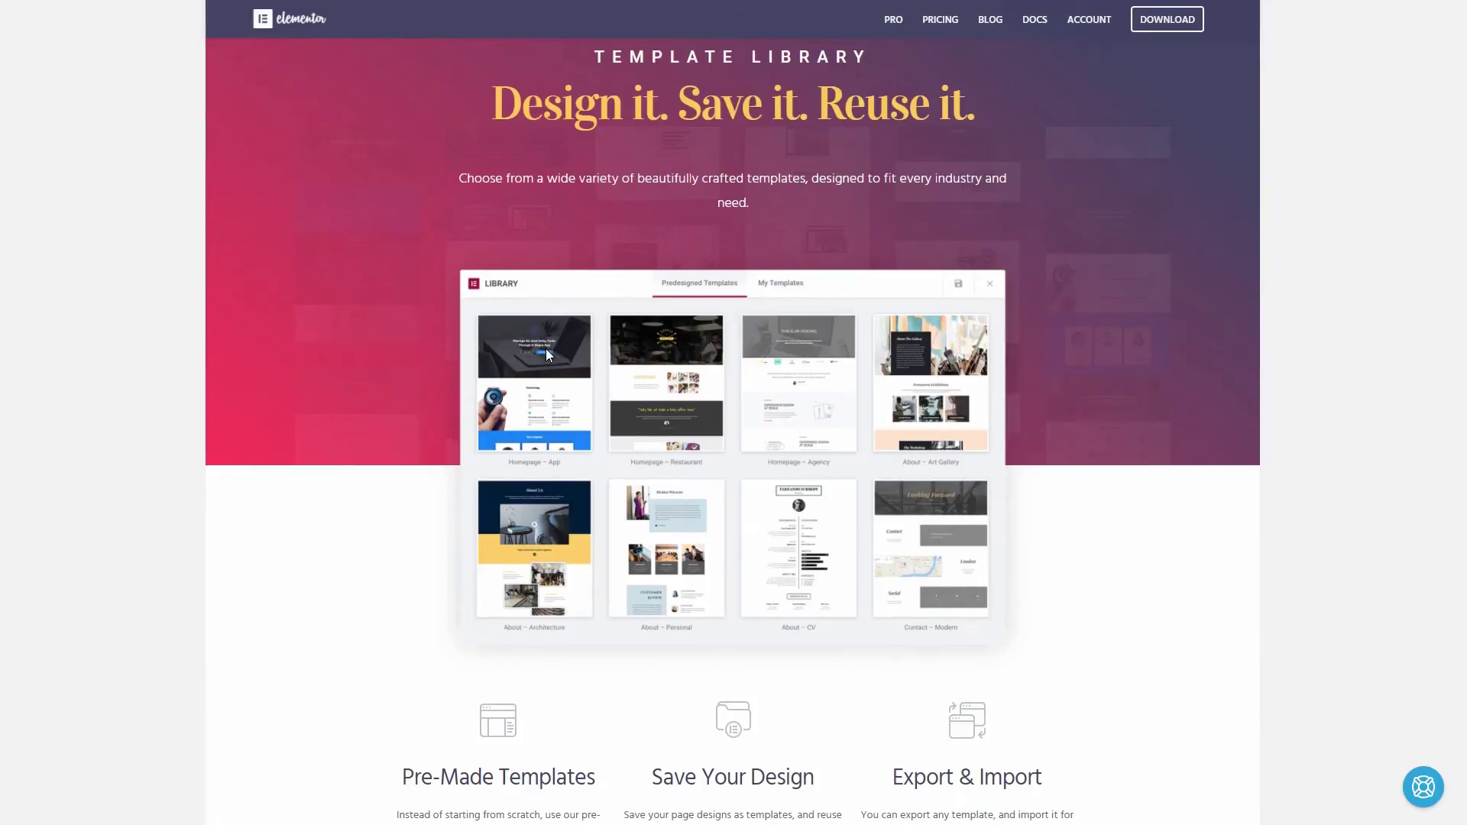
scroll(546, 349, "down", 15)
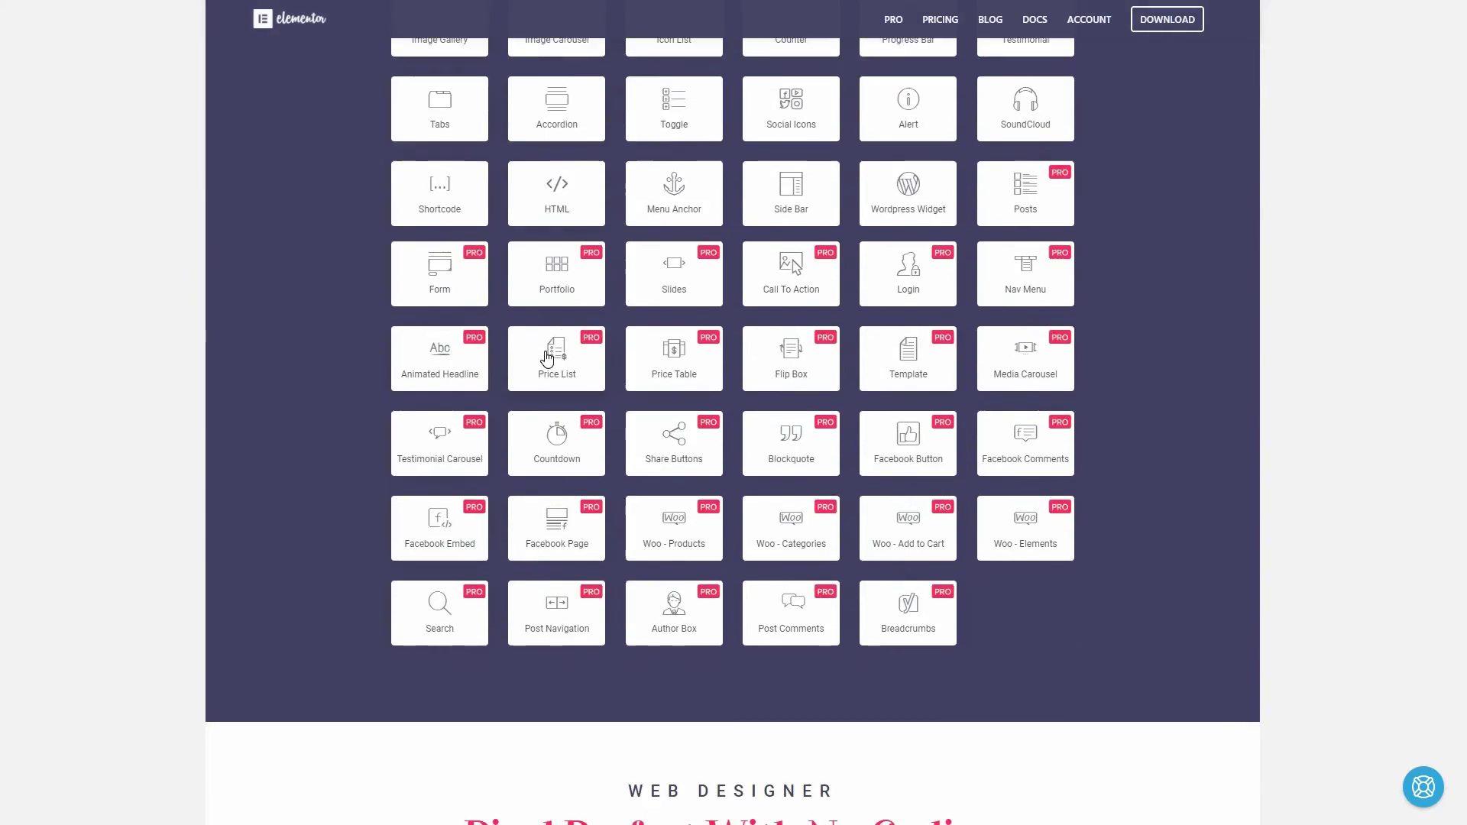
scroll(548, 355, "down", 5)
scroll(550, 348, "up", 20)
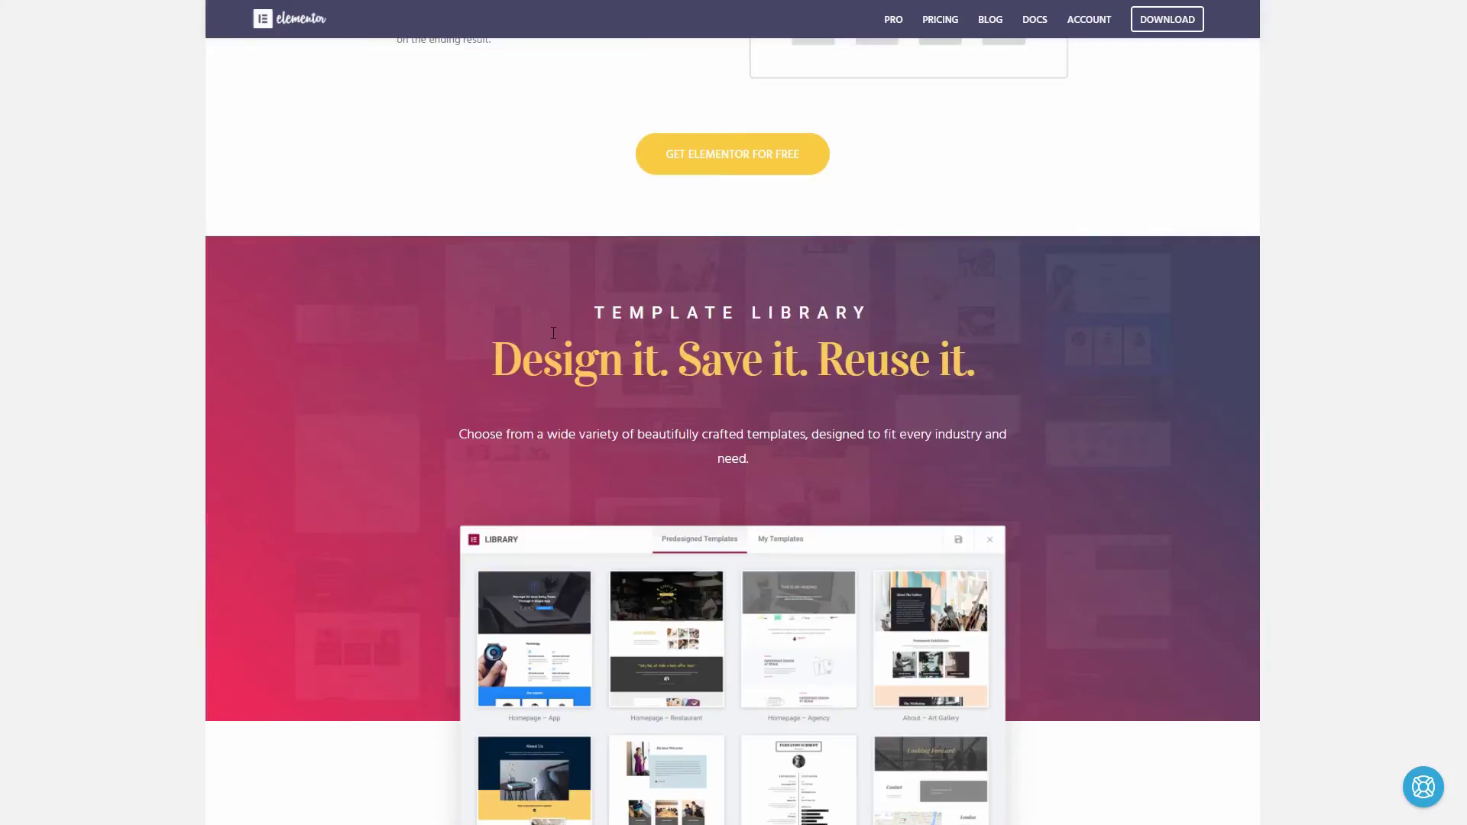
scroll(555, 337, "up", 20)
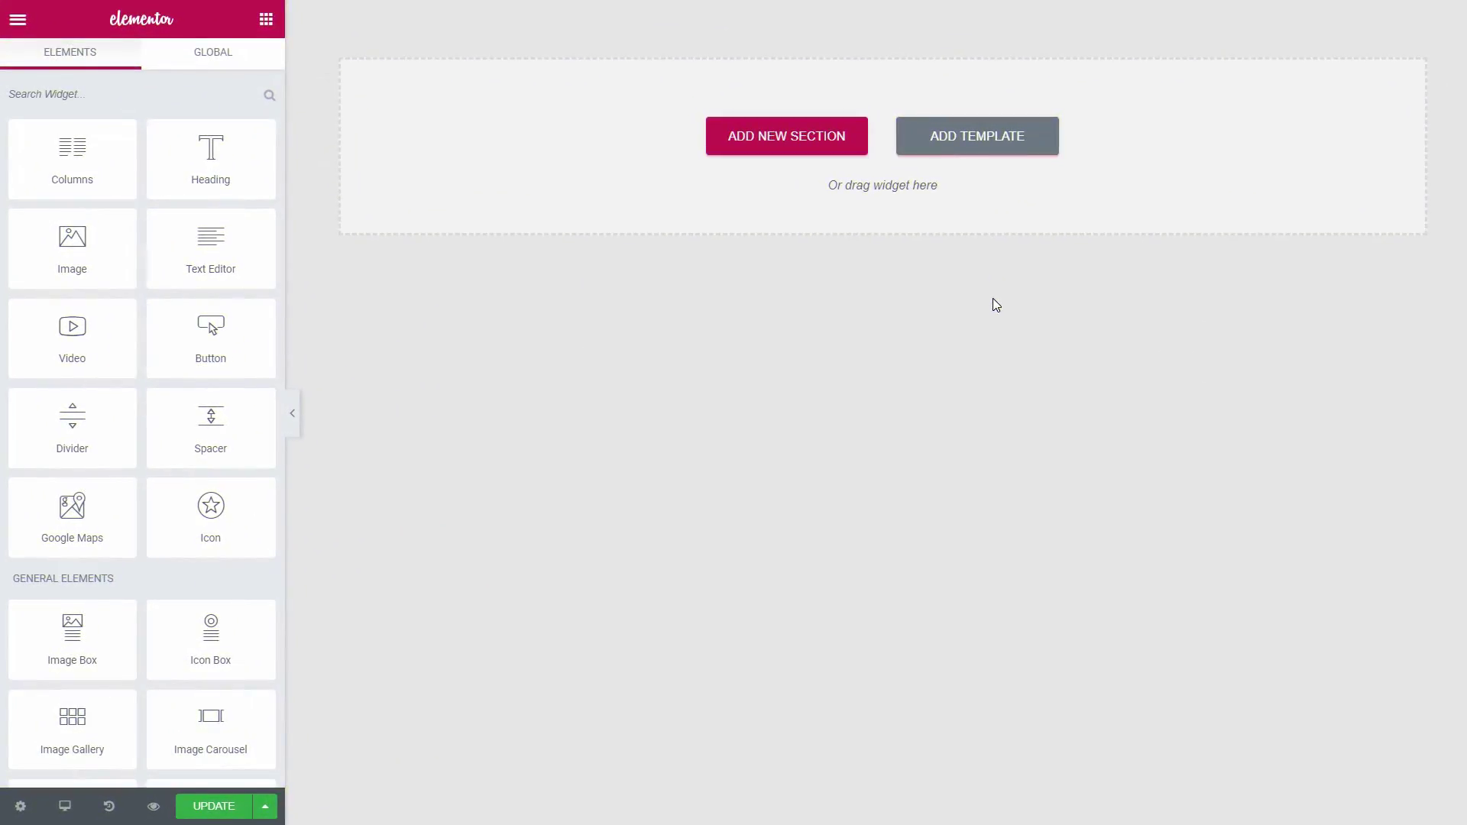
- Open Elementor's template library and browse the Blocks templates
left_click(977, 145)
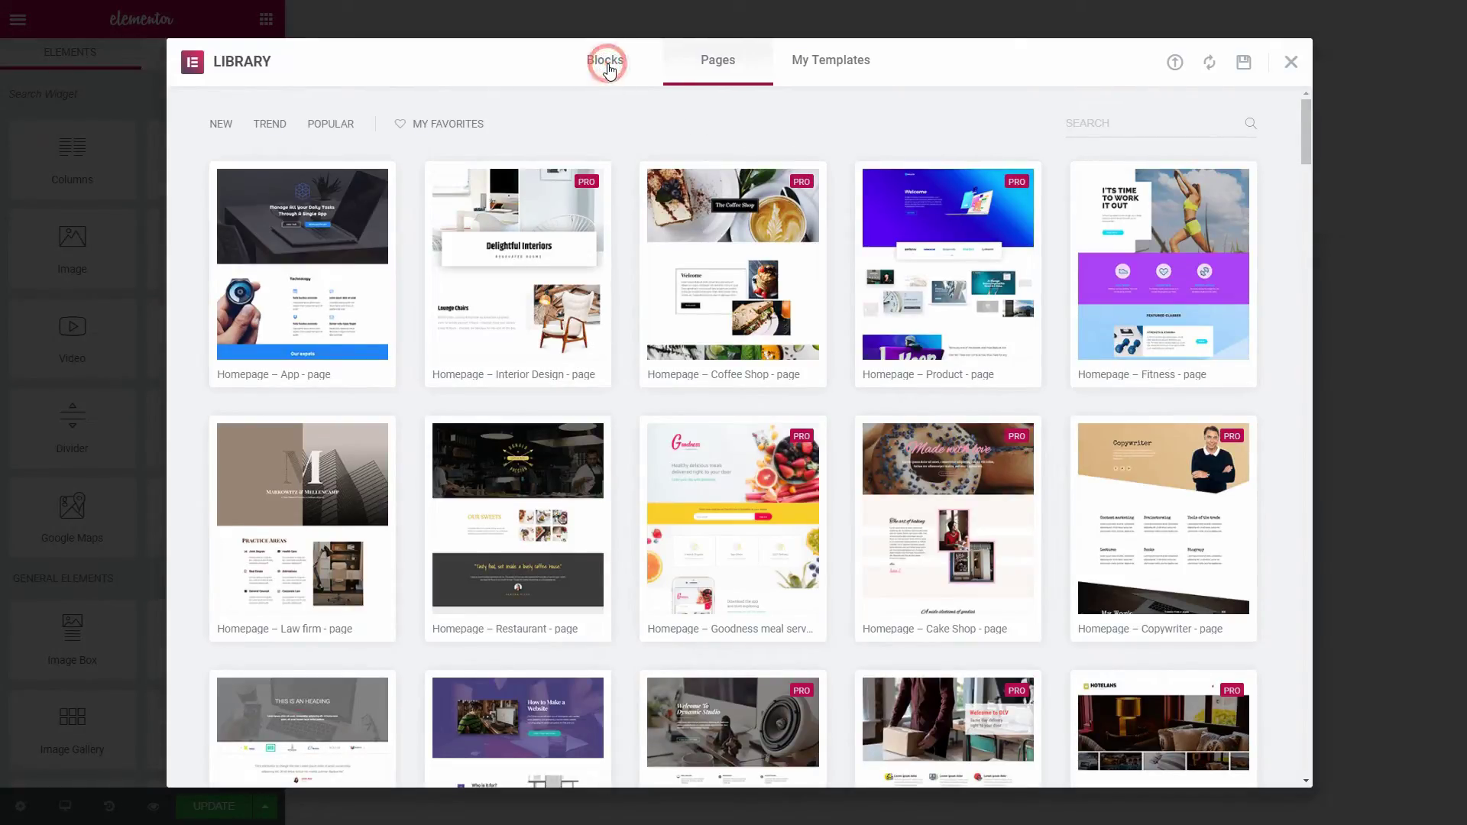
left_click(605, 67)
scroll(717, 344, "down", 3)
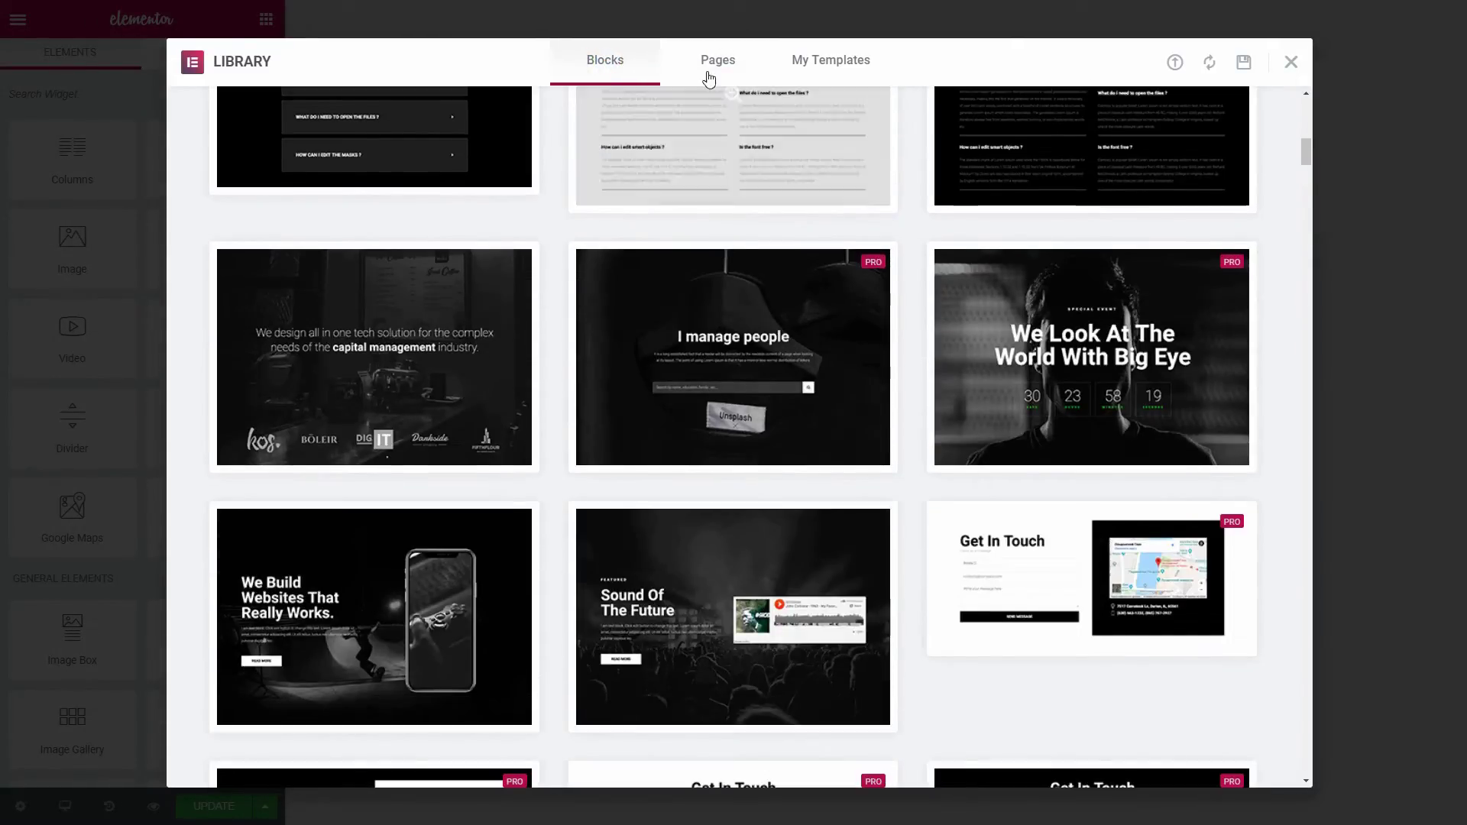
- Scroll through the Pages templates, then view the My Templates saved list
left_click(707, 59)
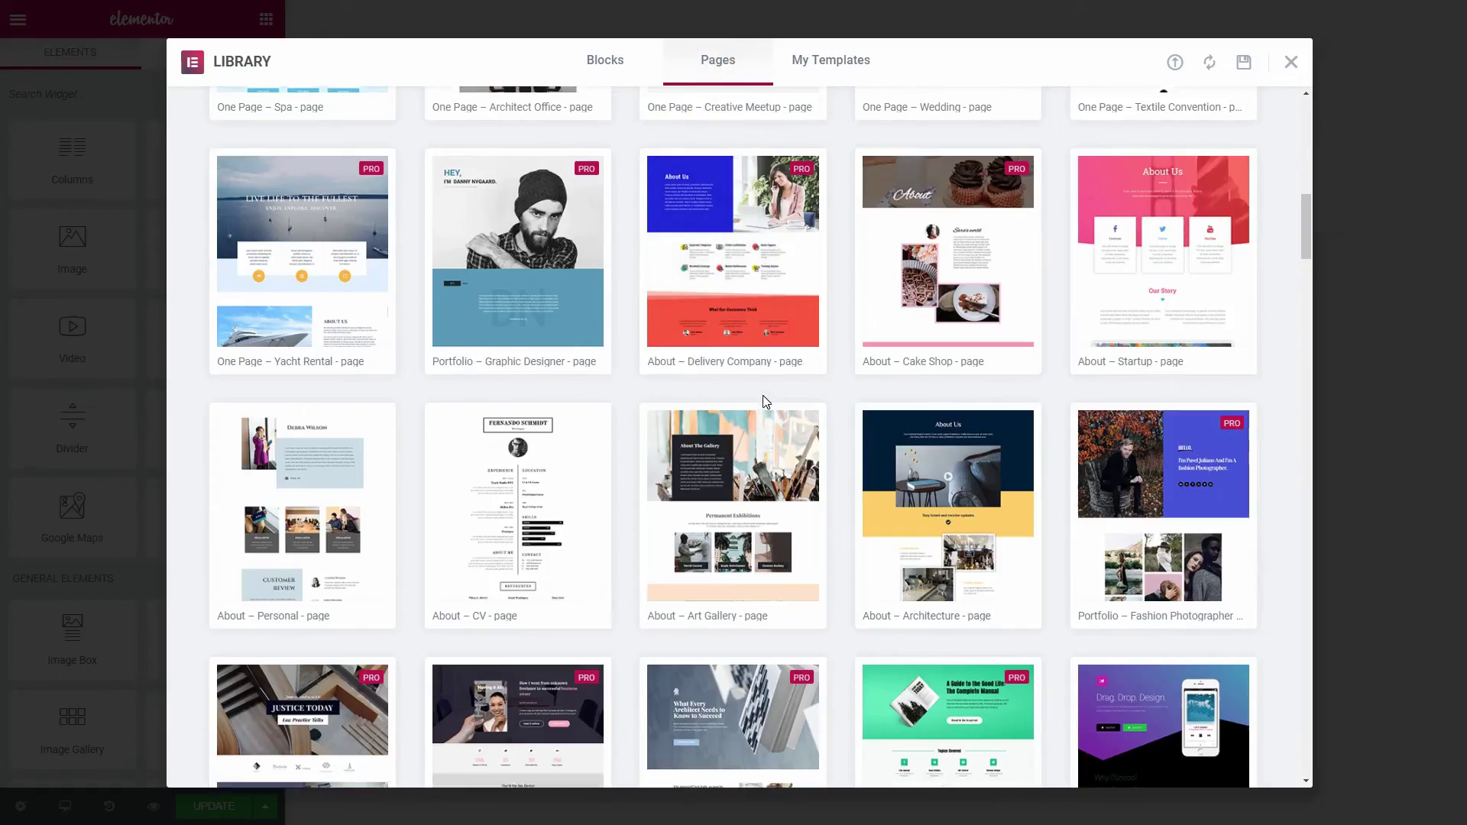
scroll(767, 401, "down", 10)
scroll(802, 397, "down", 2)
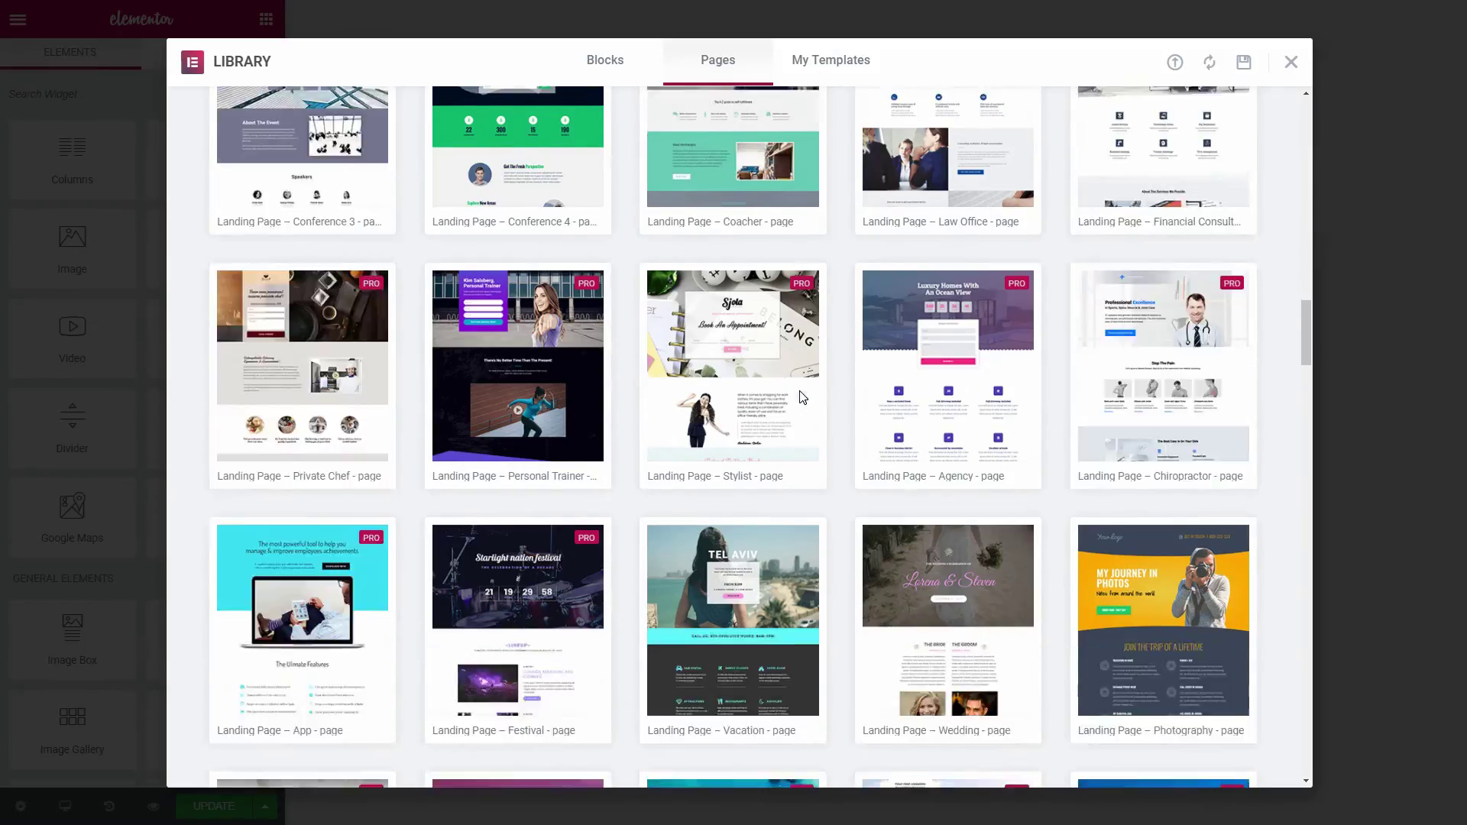
scroll(801, 397, "down", 5)
scroll(800, 398, "down", 5)
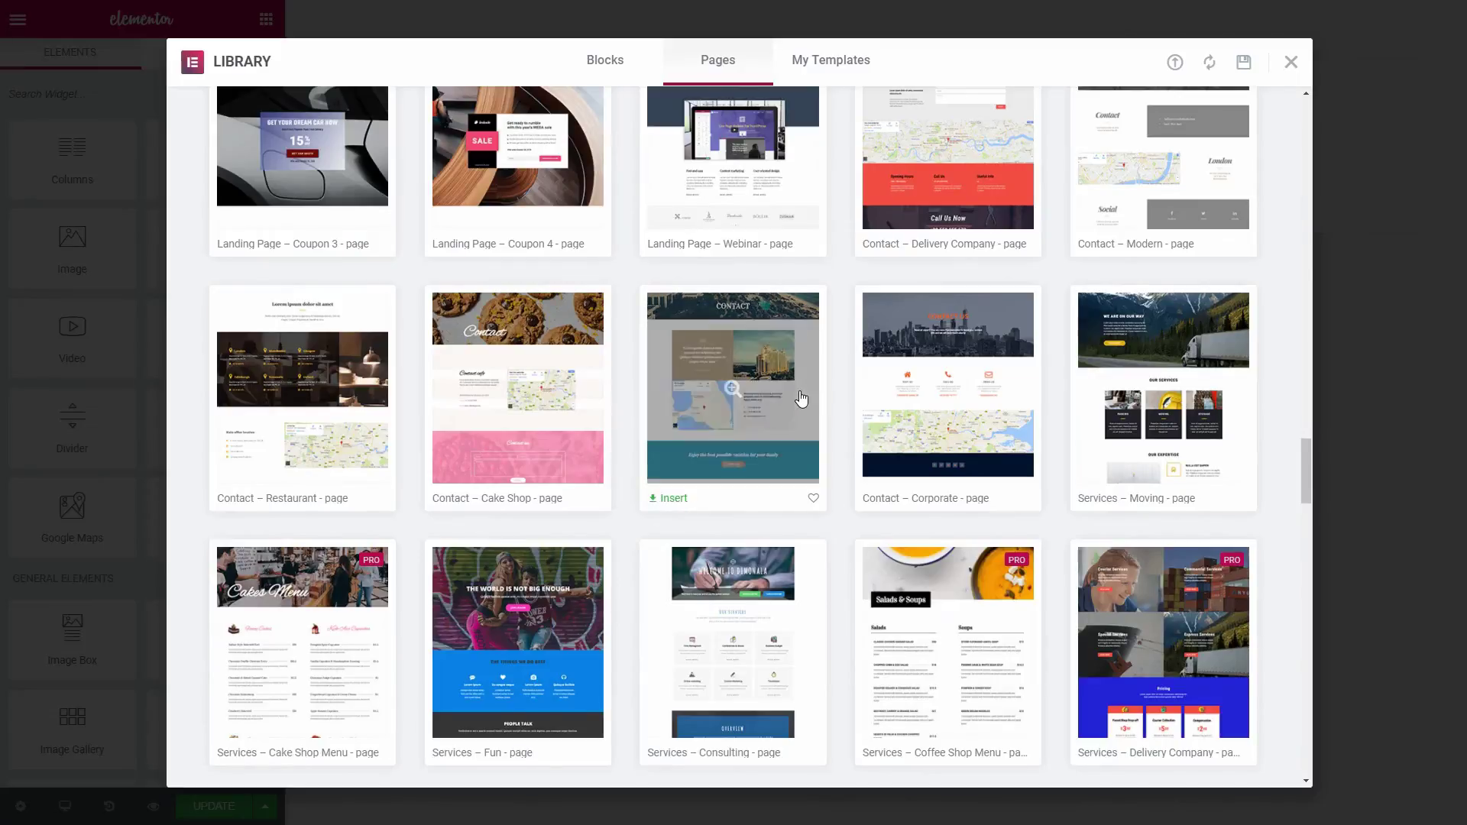
scroll(801, 397, "down", 10)
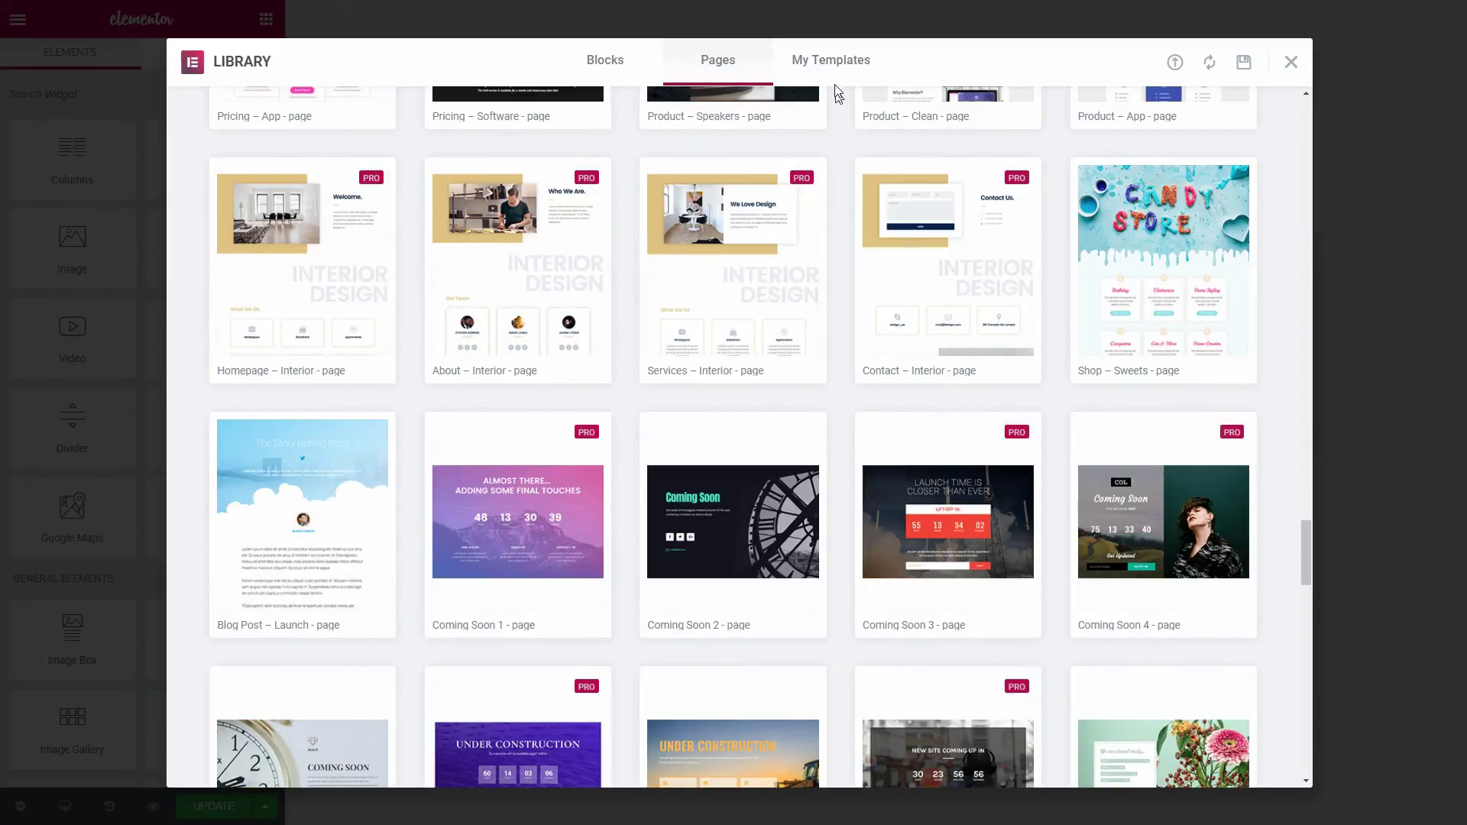
left_click(832, 69)
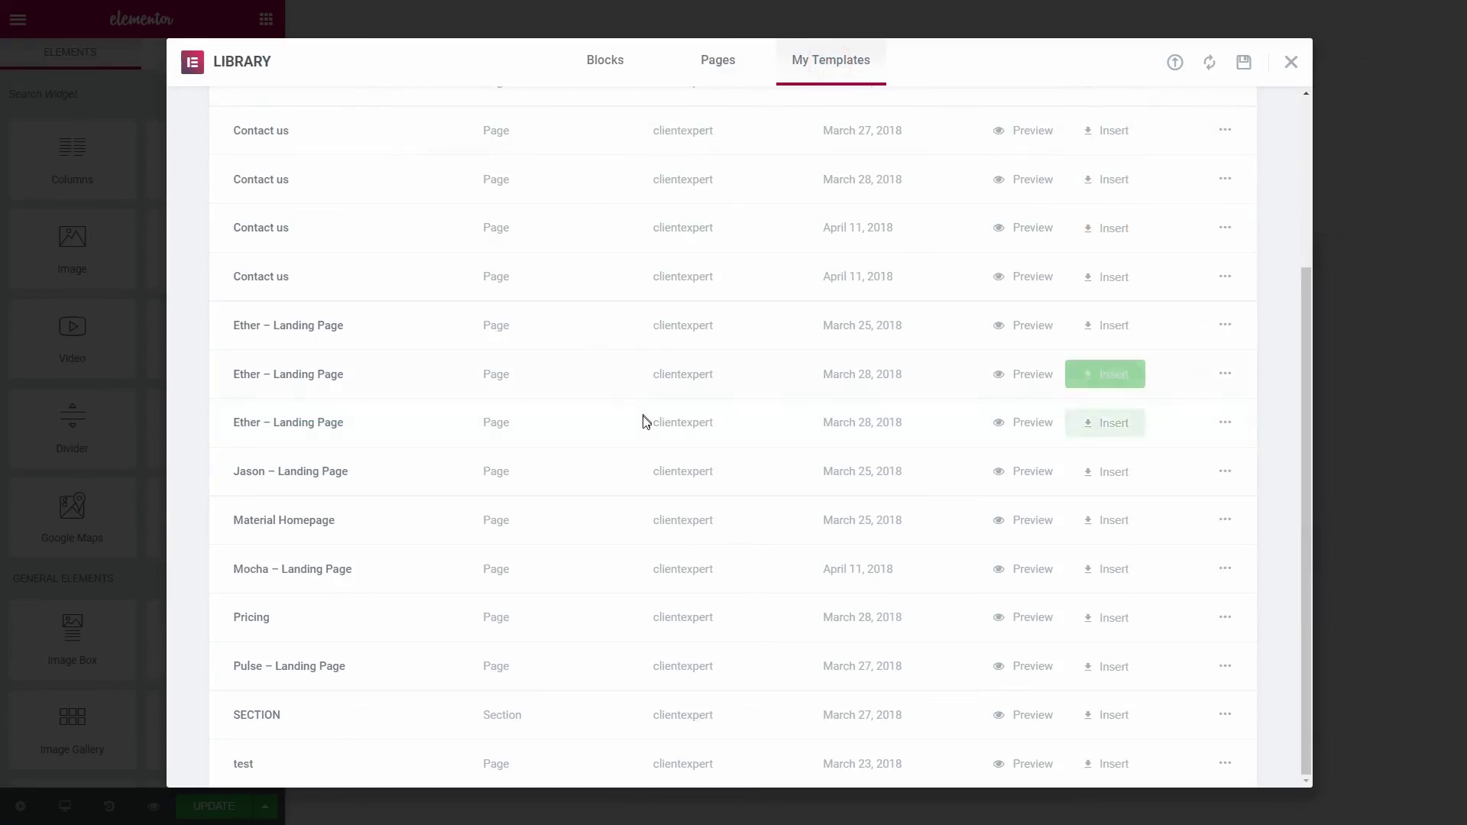